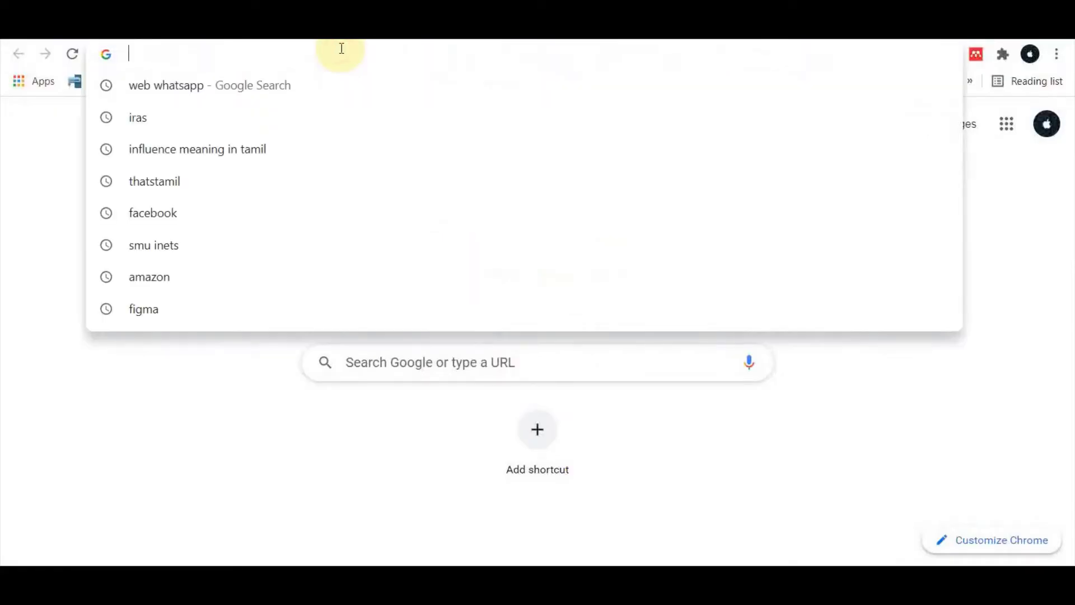
Go to figma.com, log in with Google, and start a new blank design file
text(figm)
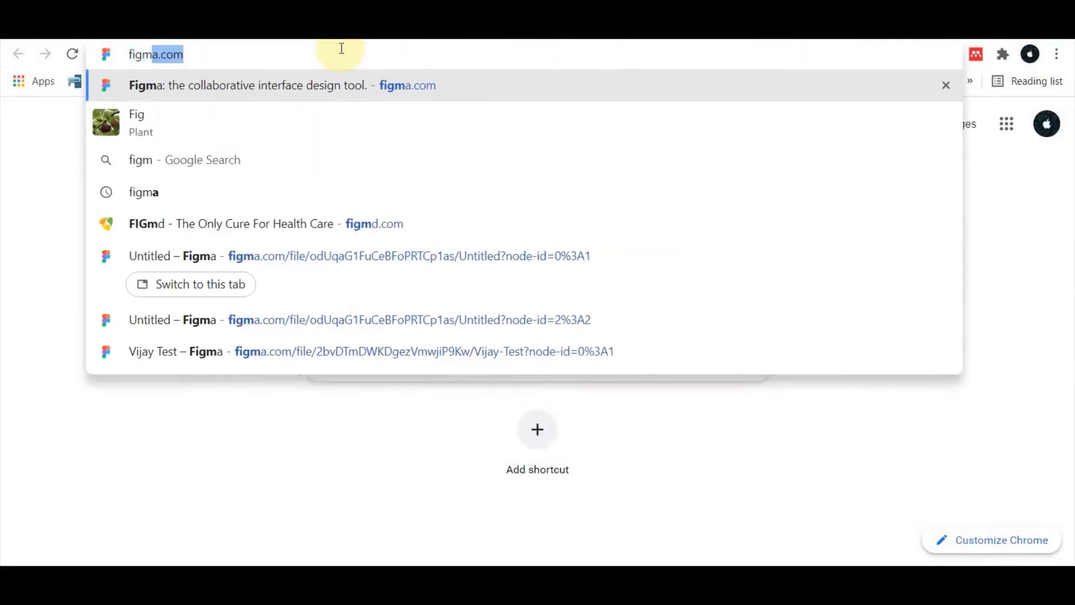
text(a.com)
key(Return)
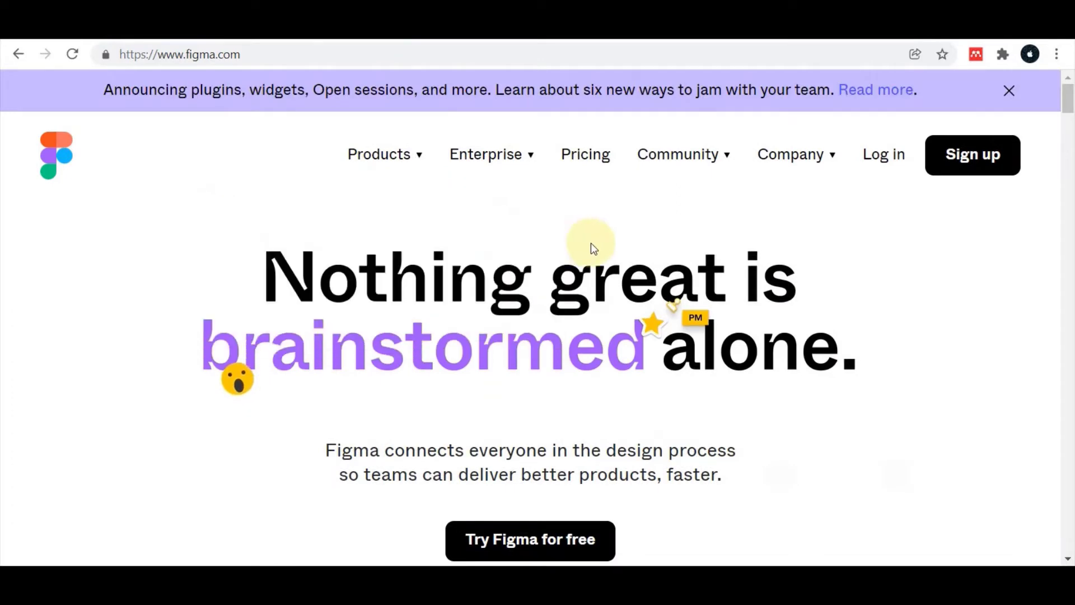
click(887, 158)
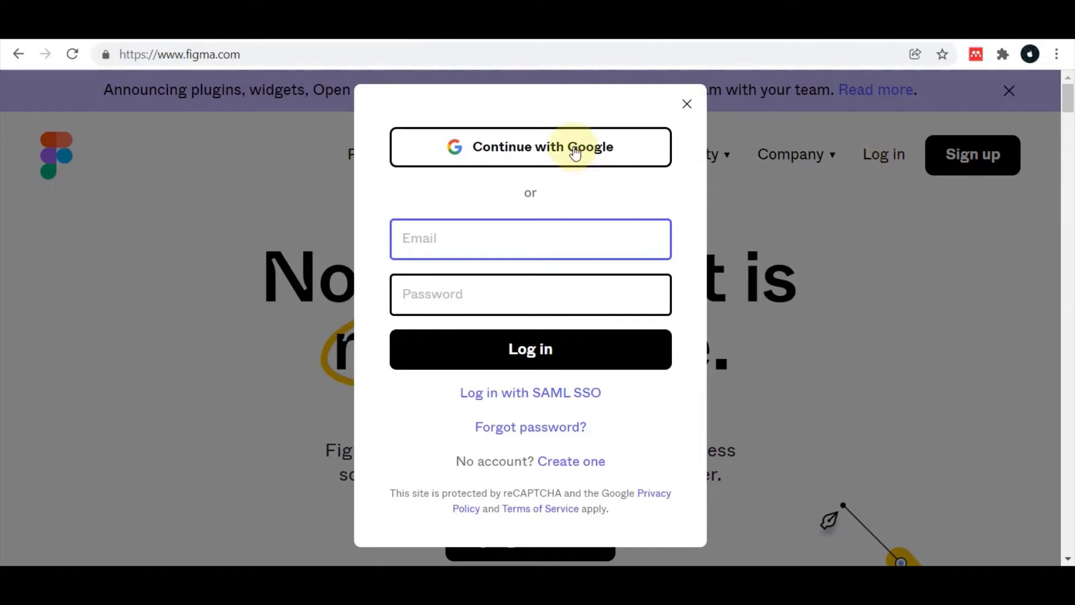
click(571, 146)
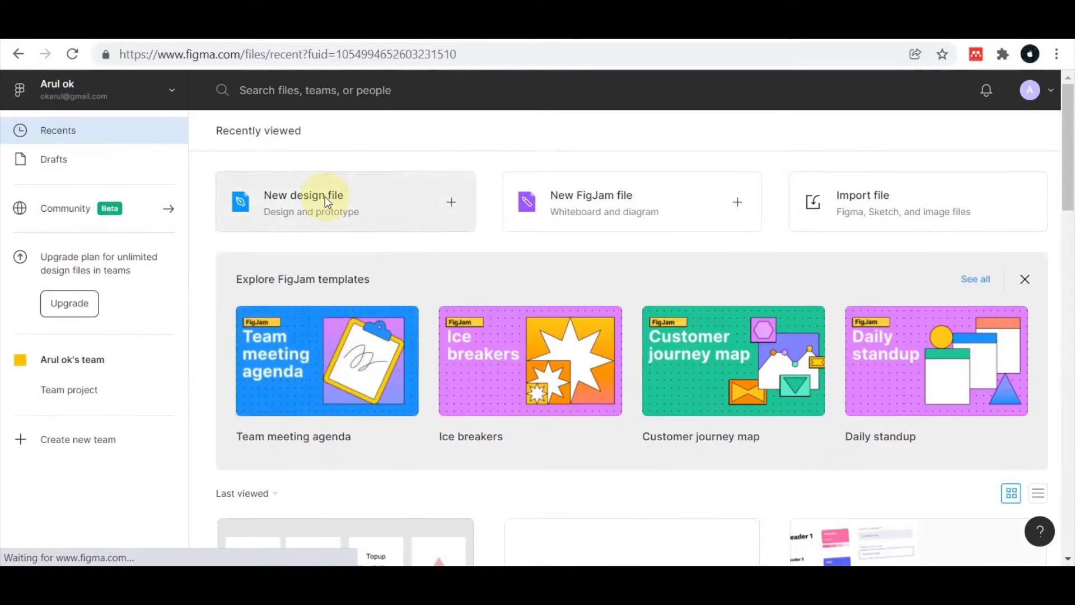
click(326, 199)
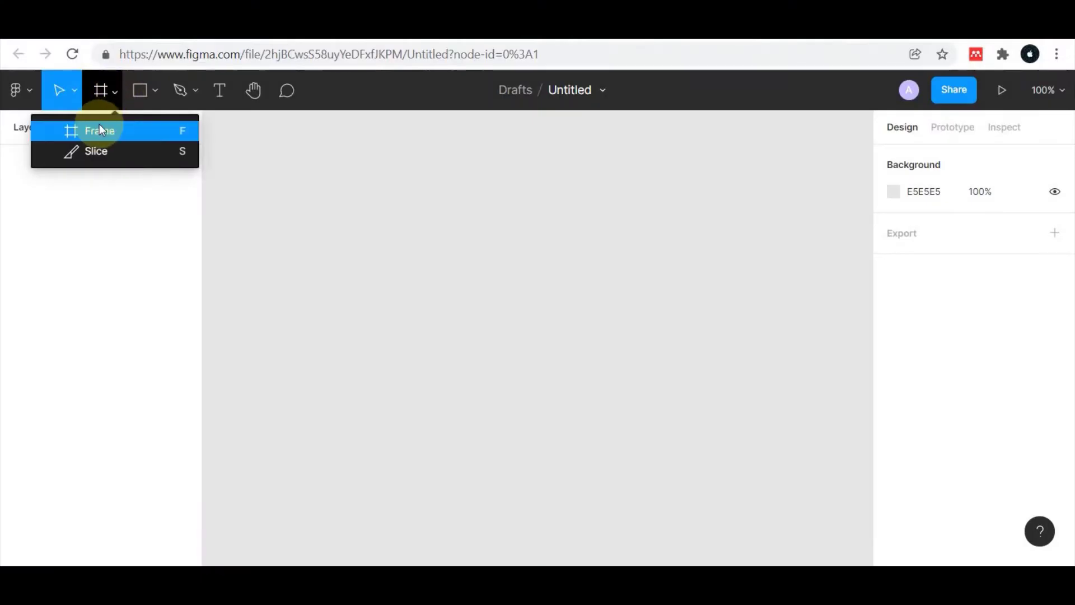
Draw a 265×482 phone frame holding a grey 220×44 rectangle near its top
click(99, 129)
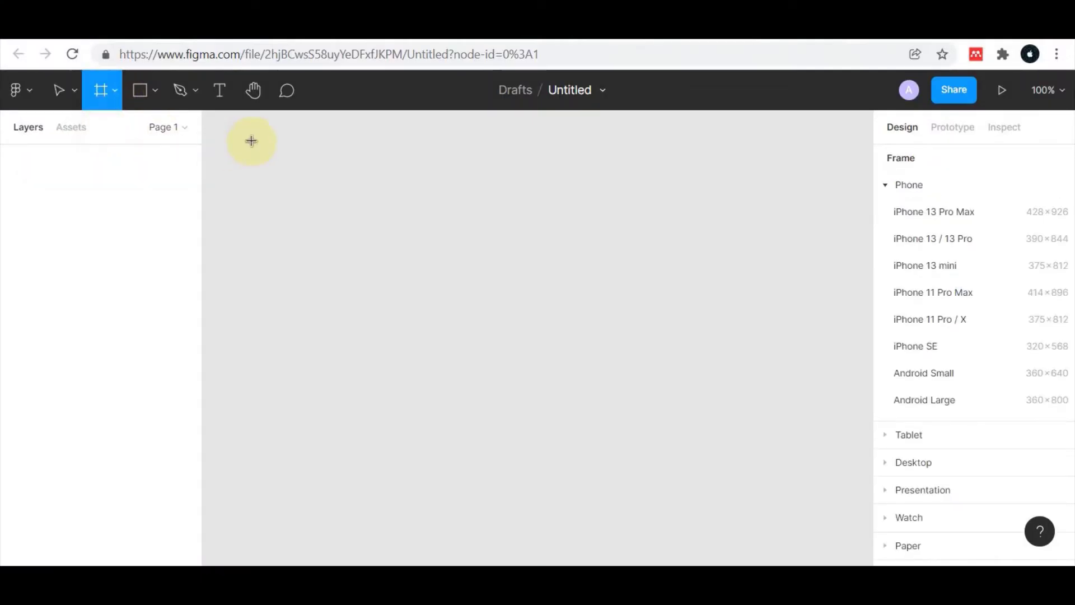
mouse_move(250, 141)
mouse_down()
mouse_move(398, 491)
mouse_move(472, 547)
mouse_up()
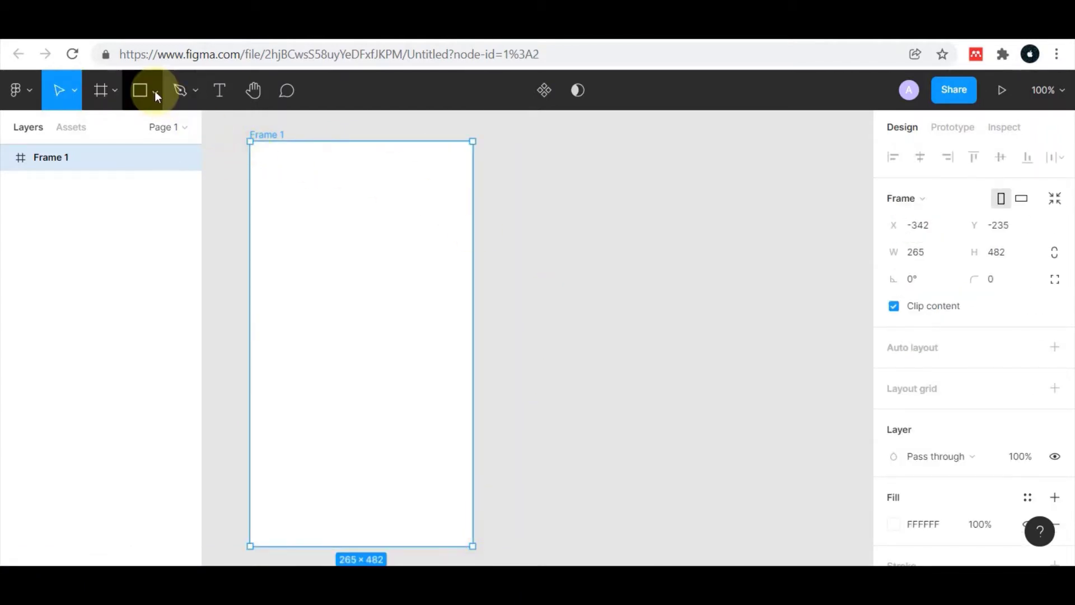
click(155, 91)
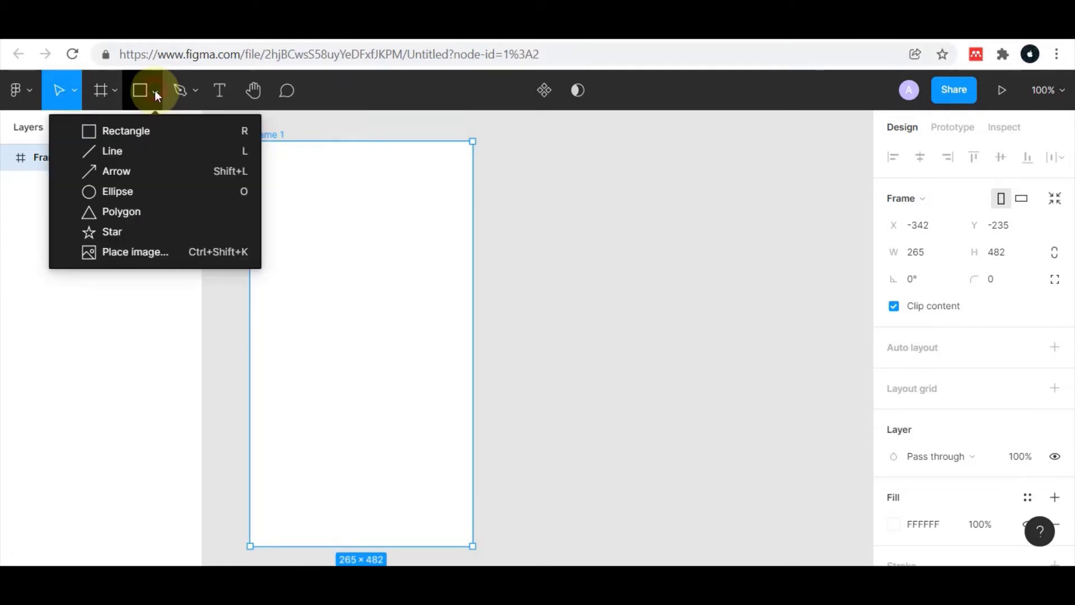
click(140, 133)
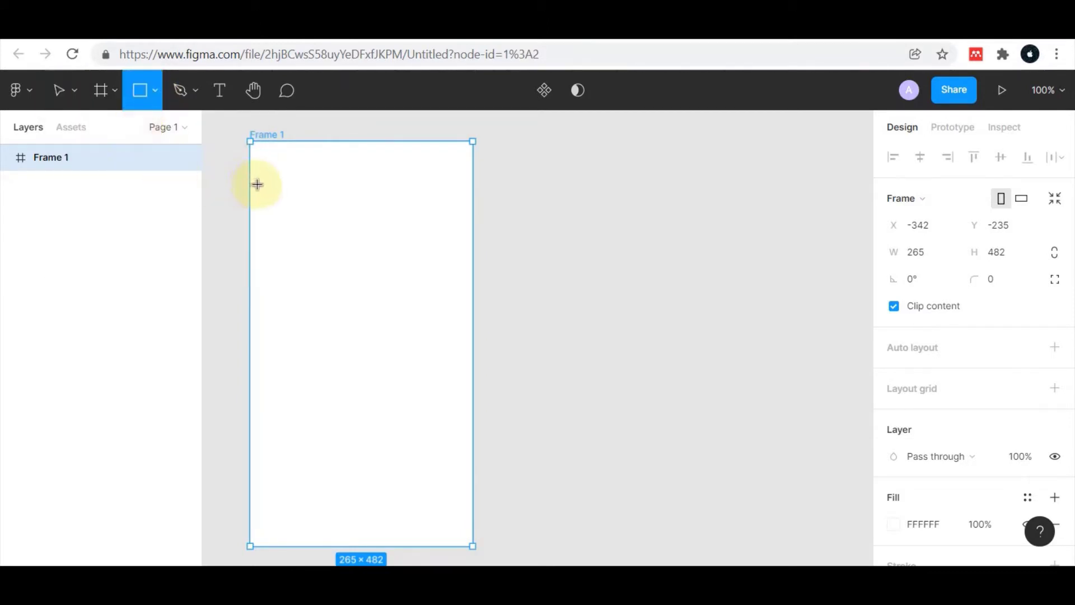
drag(268, 183, 453, 218)
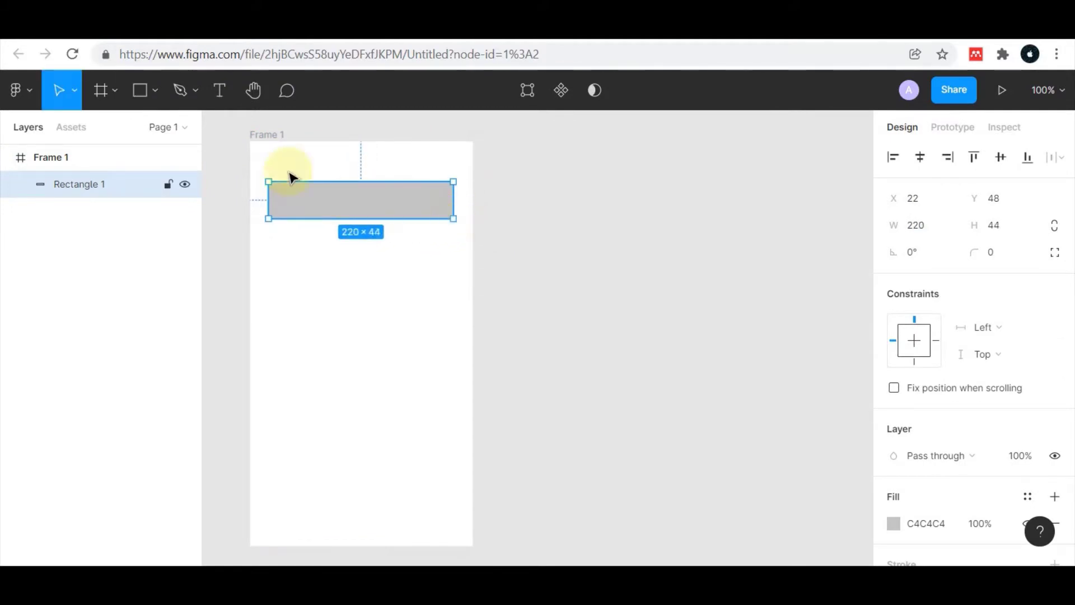
Add a 24-pt 'Button Text' label over the grey rectangle
click(230, 100)
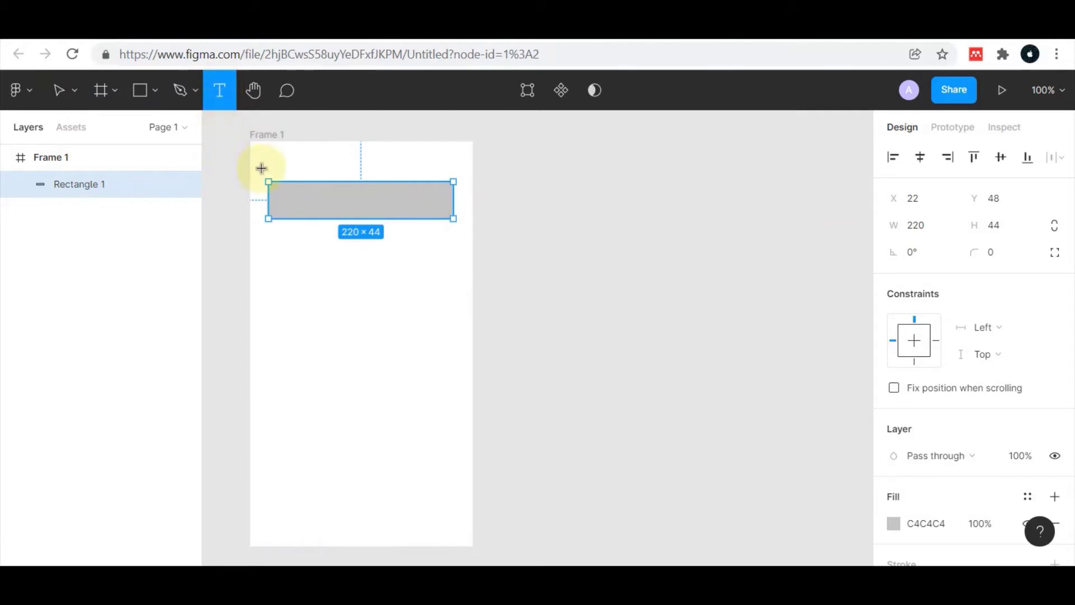
drag(302, 189, 434, 208)
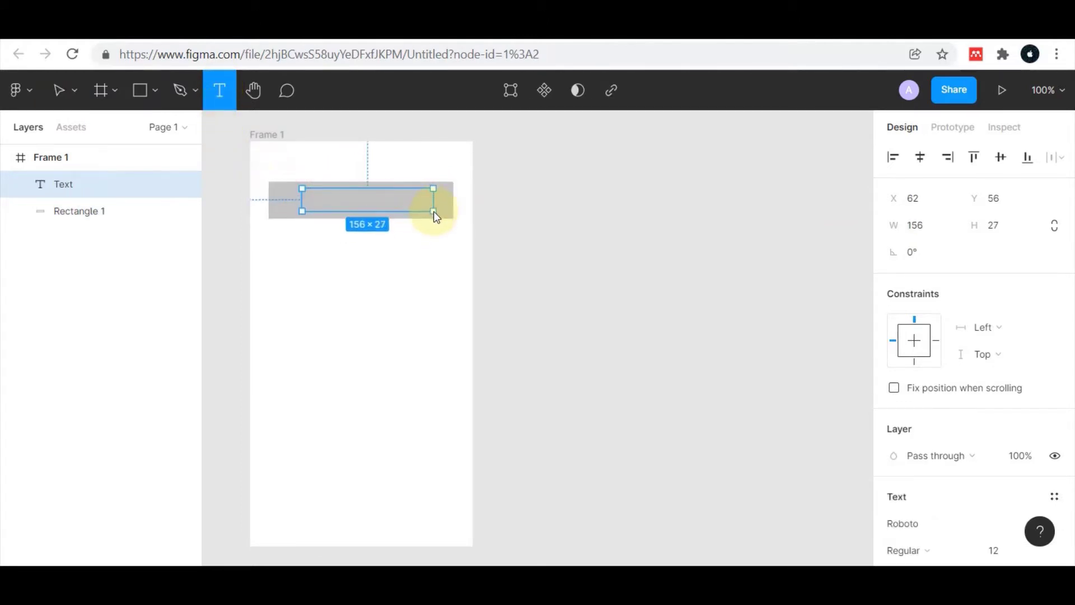
drag(433, 209, 433, 211)
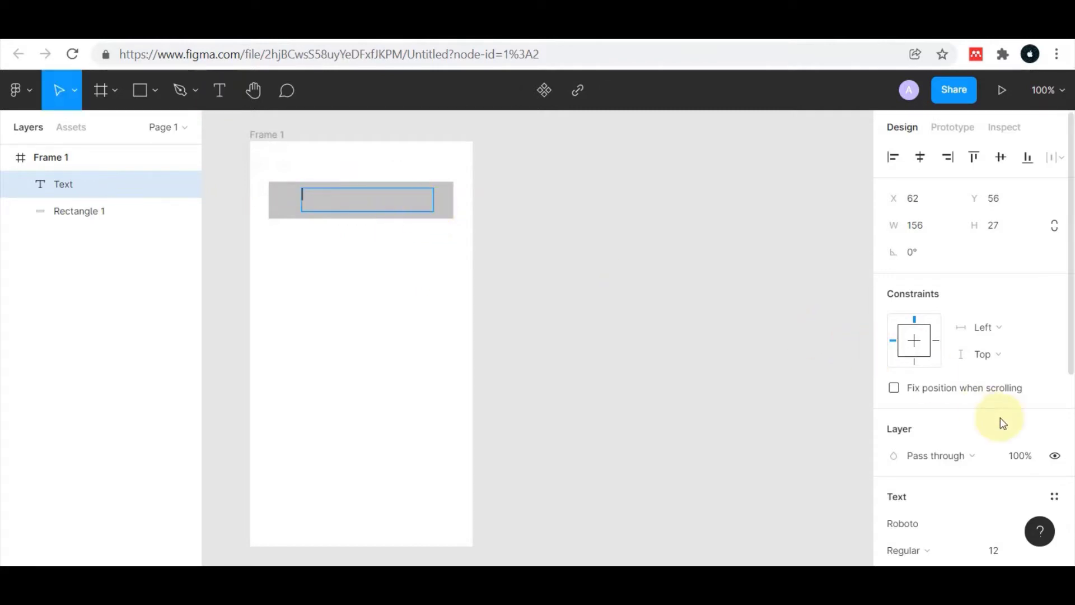
scroll(998, 420, down, 2)
scroll(991, 414, down, 3)
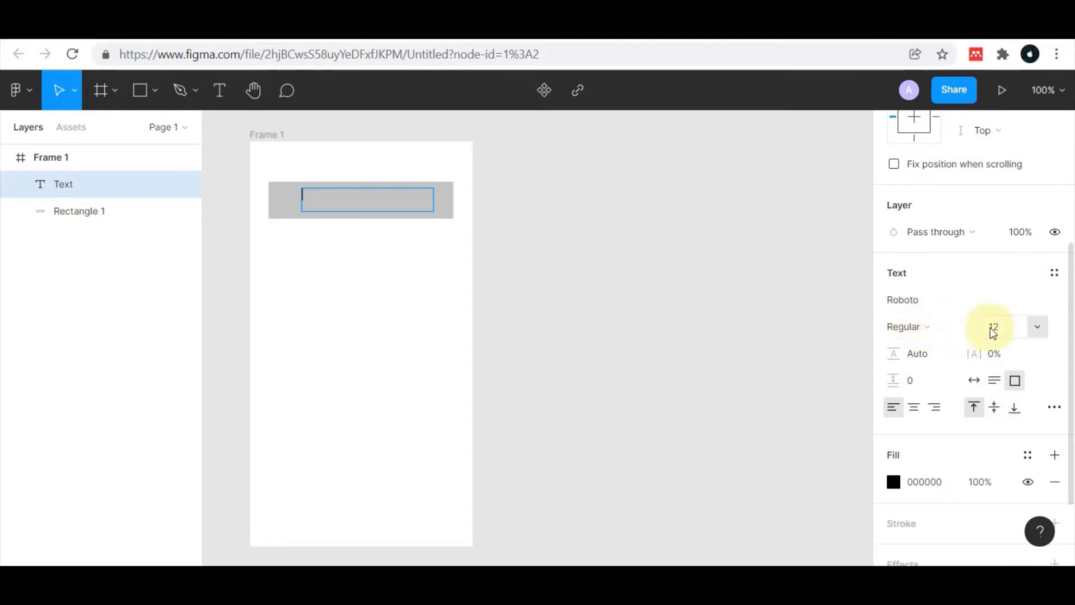
click(1039, 329)
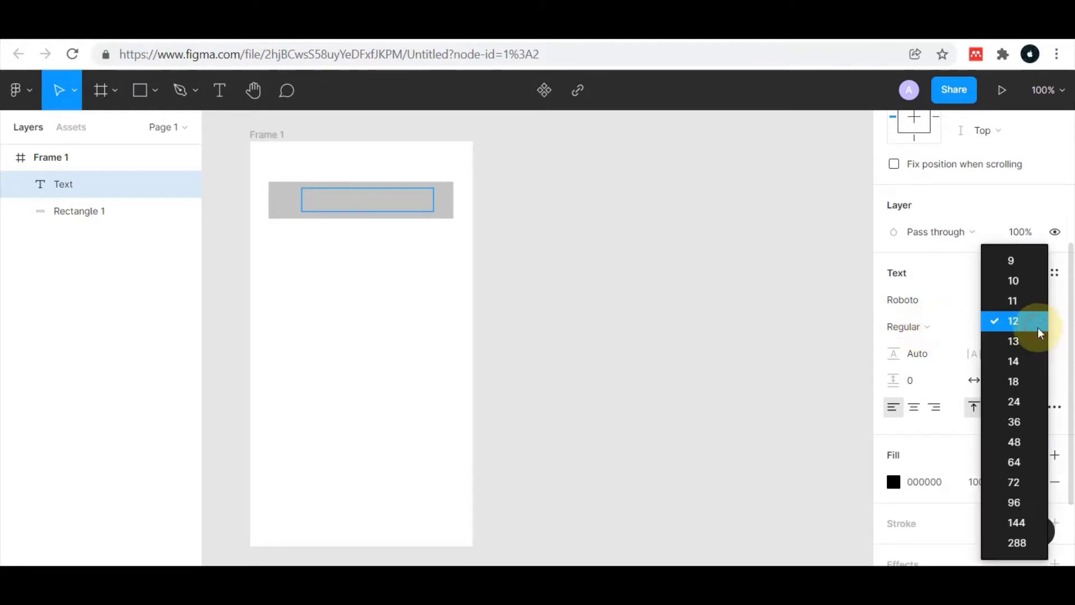
click(1013, 411)
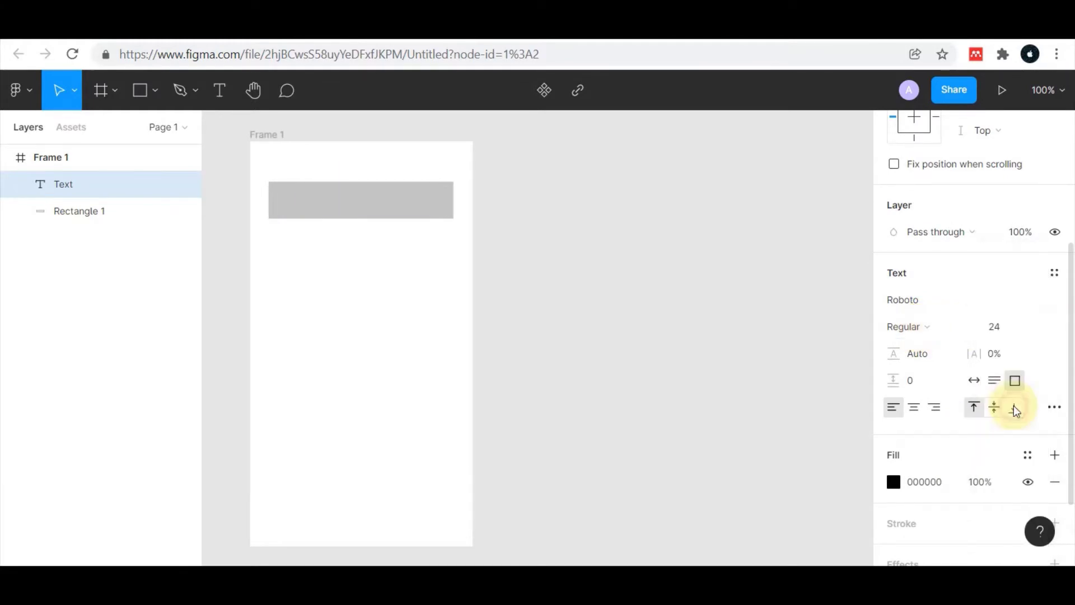
text(b)
key(BackSpace)
text(B)
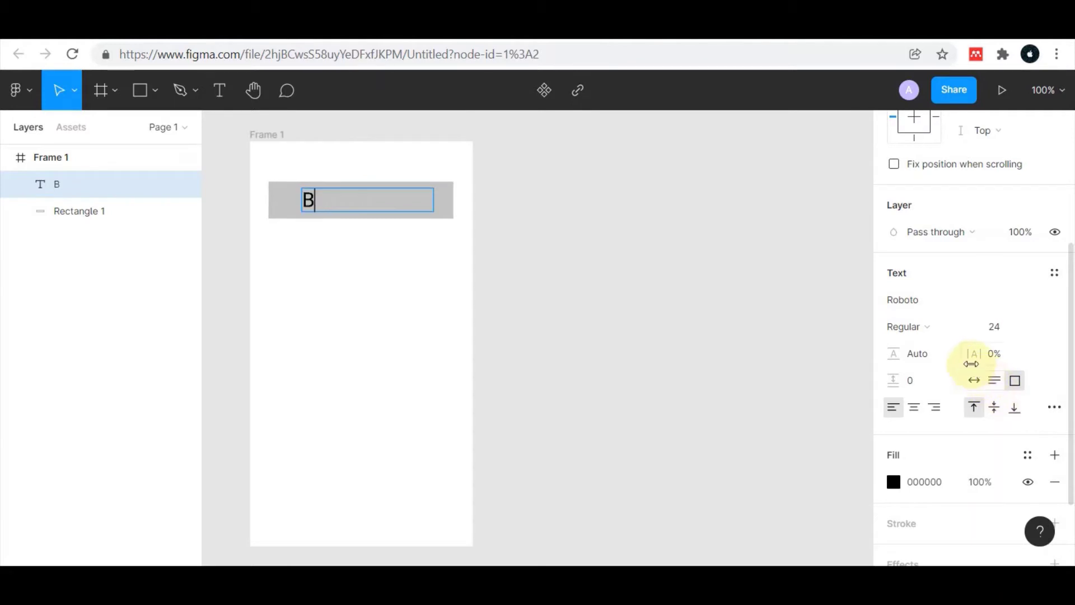
text(utton Te)
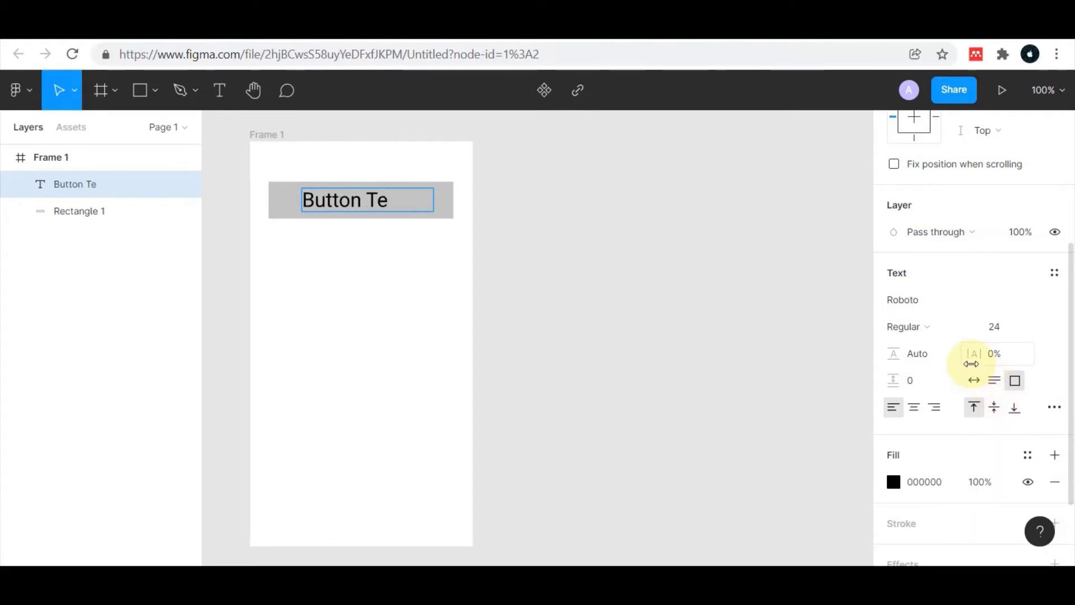
text(st)
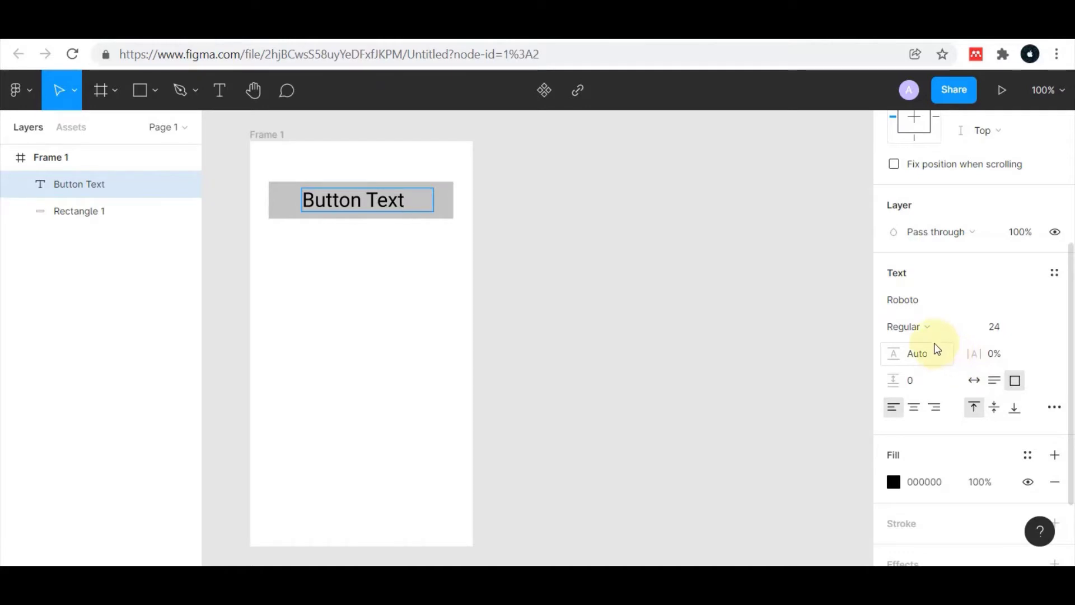
click(661, 351)
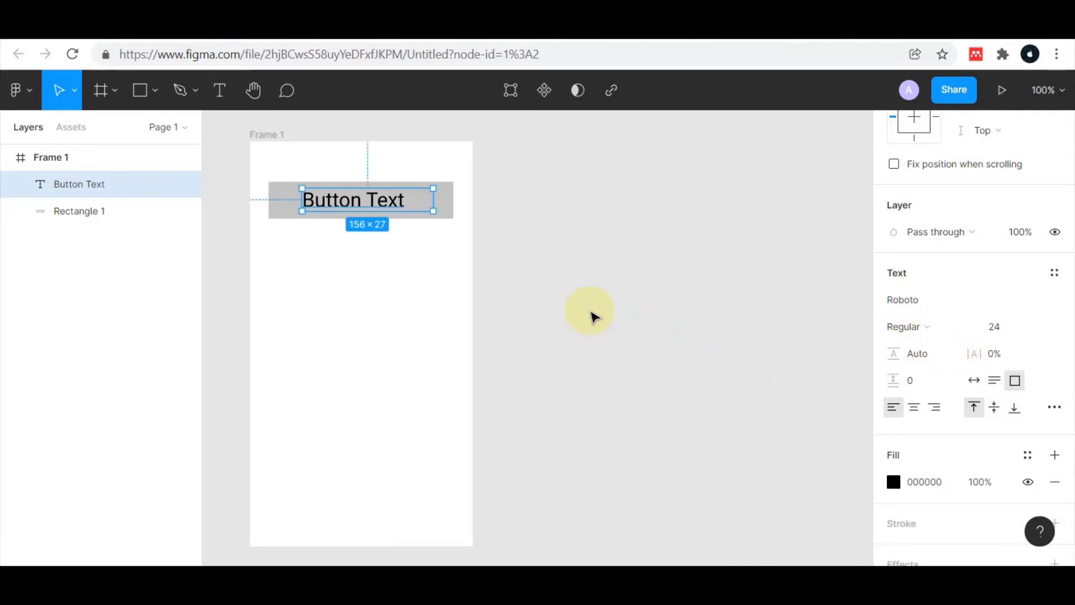
click(661, 259)
Group the label with the rectangle and convert the group into a component
drag(234, 176, 493, 260)
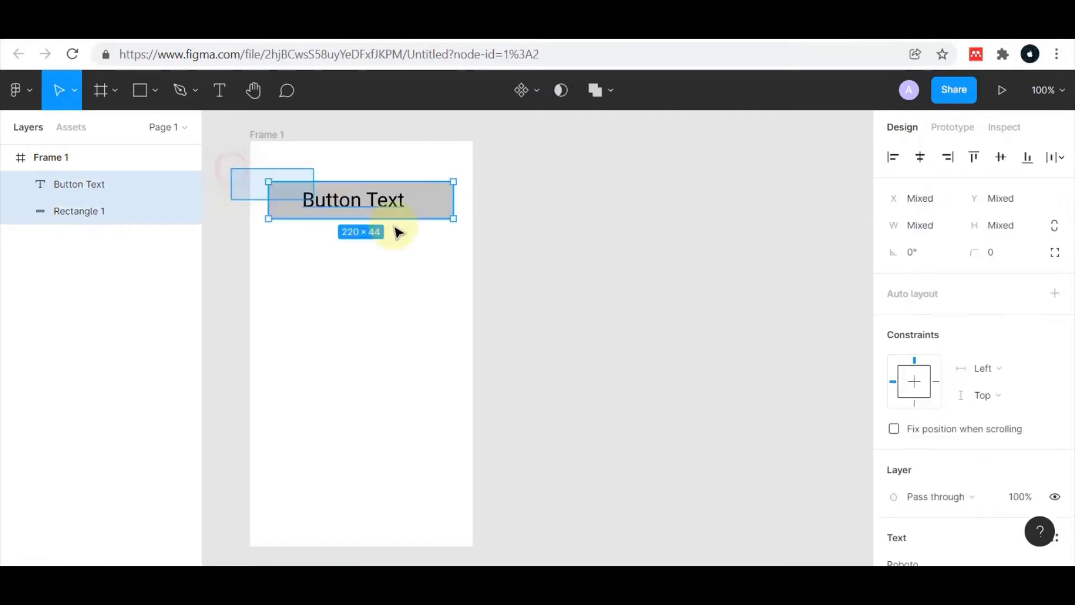
right_click(439, 208)
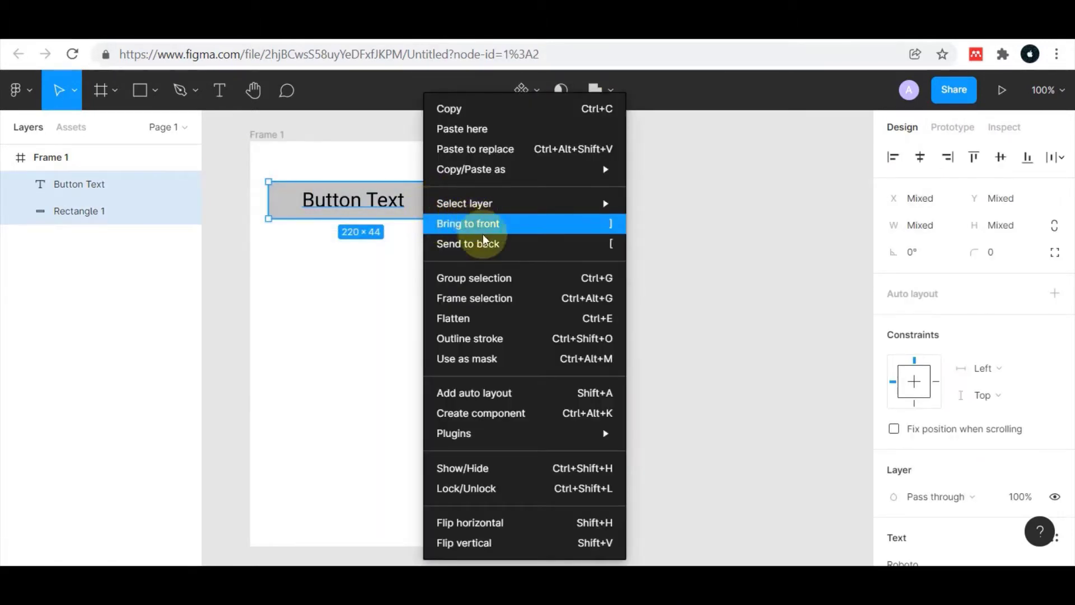
click(474, 277)
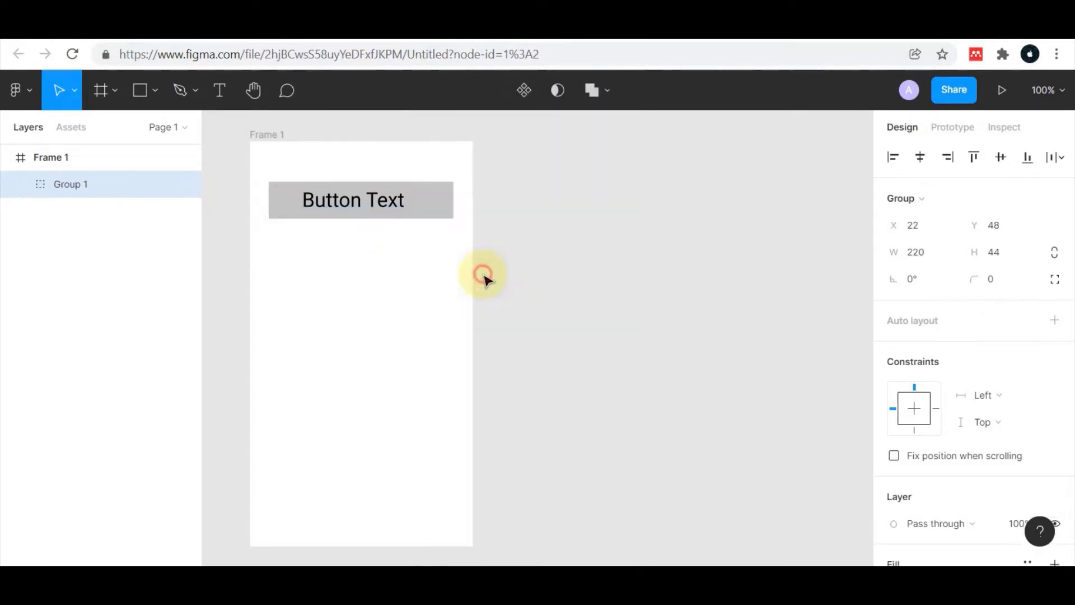
right_click(441, 208)
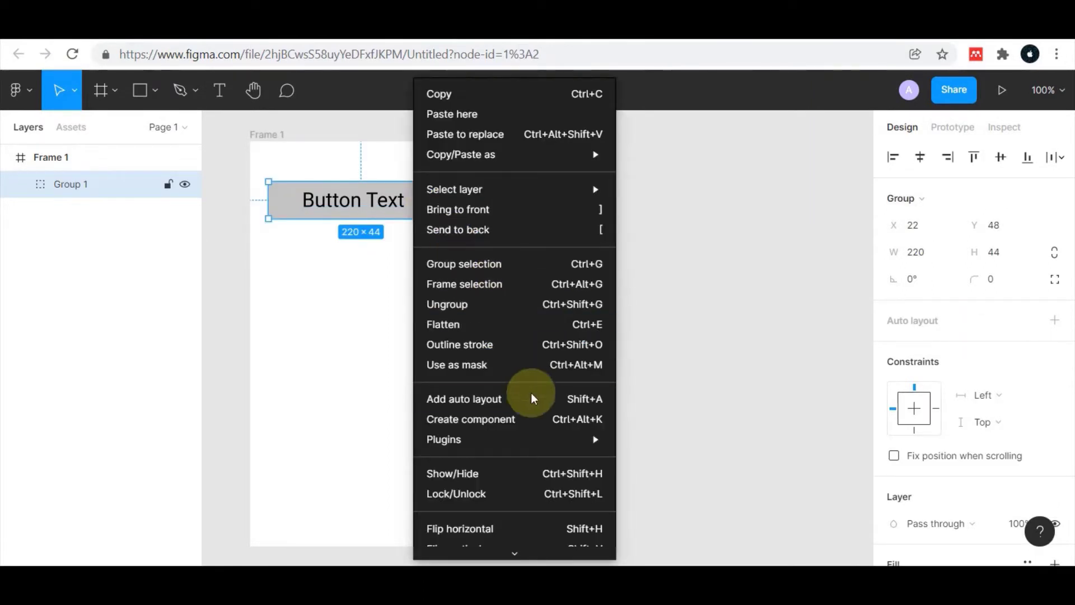
click(531, 420)
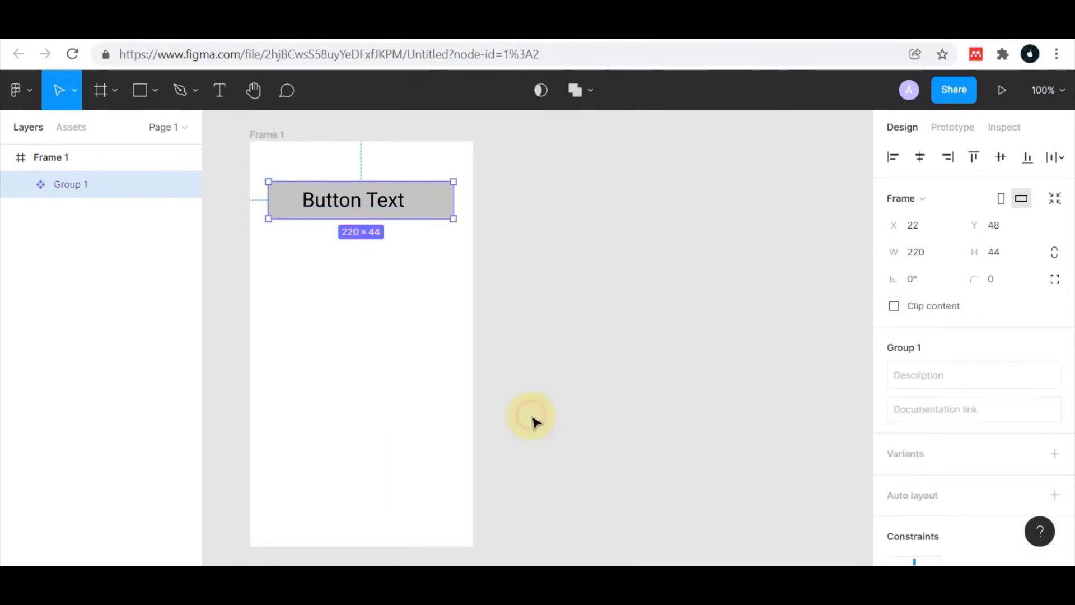
click(566, 364)
Rename the component layer to 'Rectangle button'
click(81, 187)
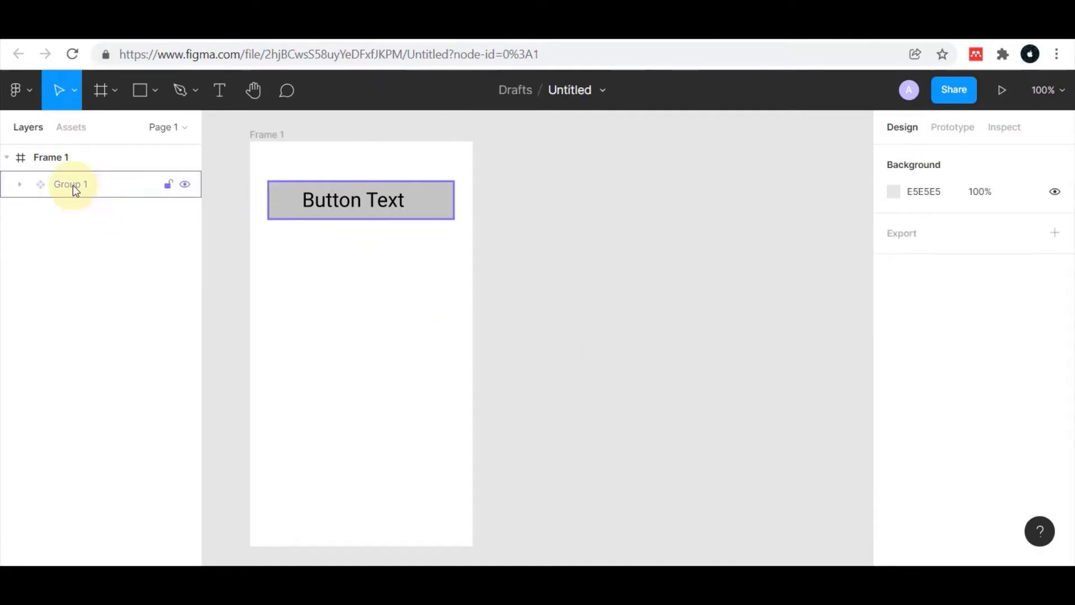
right_click(74, 187)
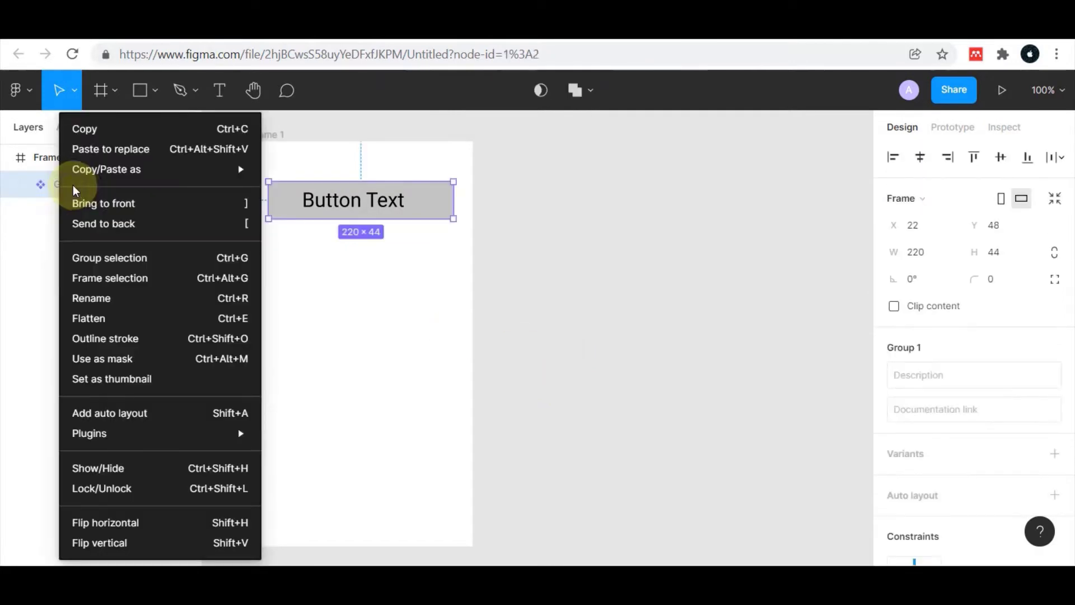
click(95, 297)
text(Butt)
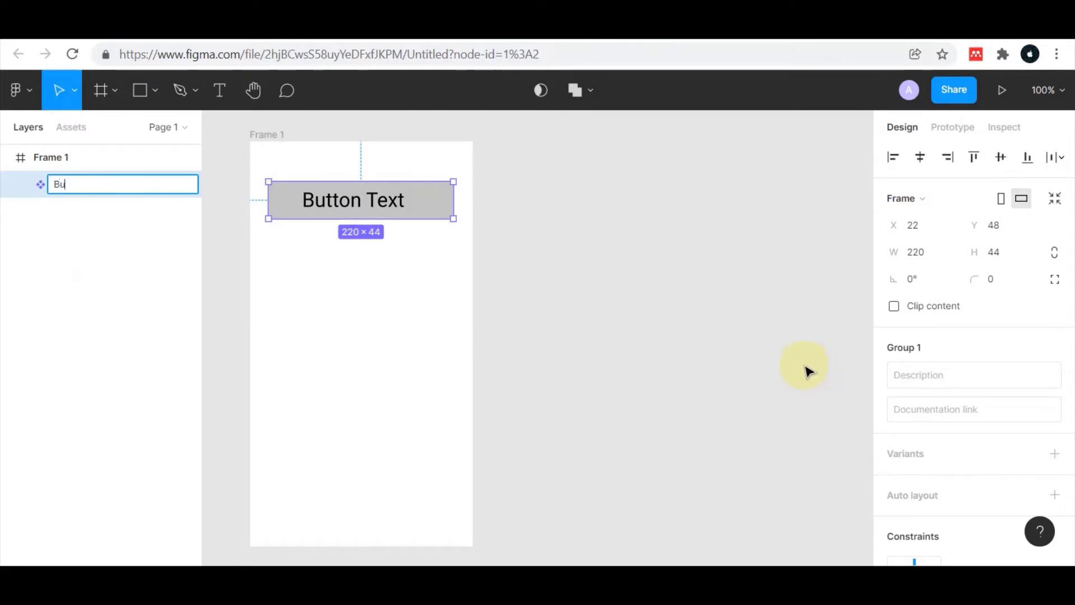
text(on)
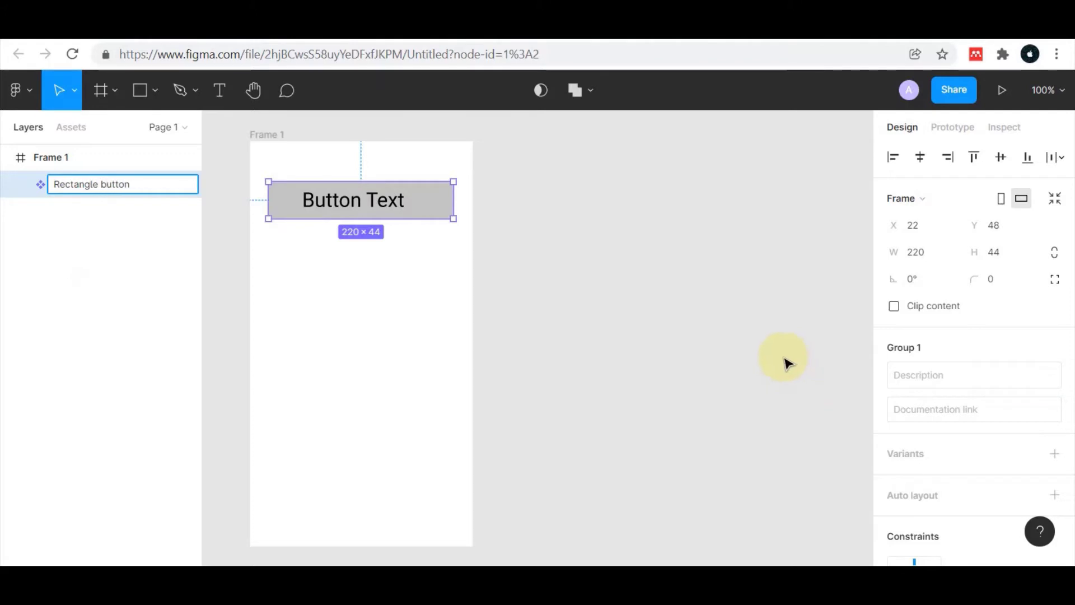
click(670, 290)
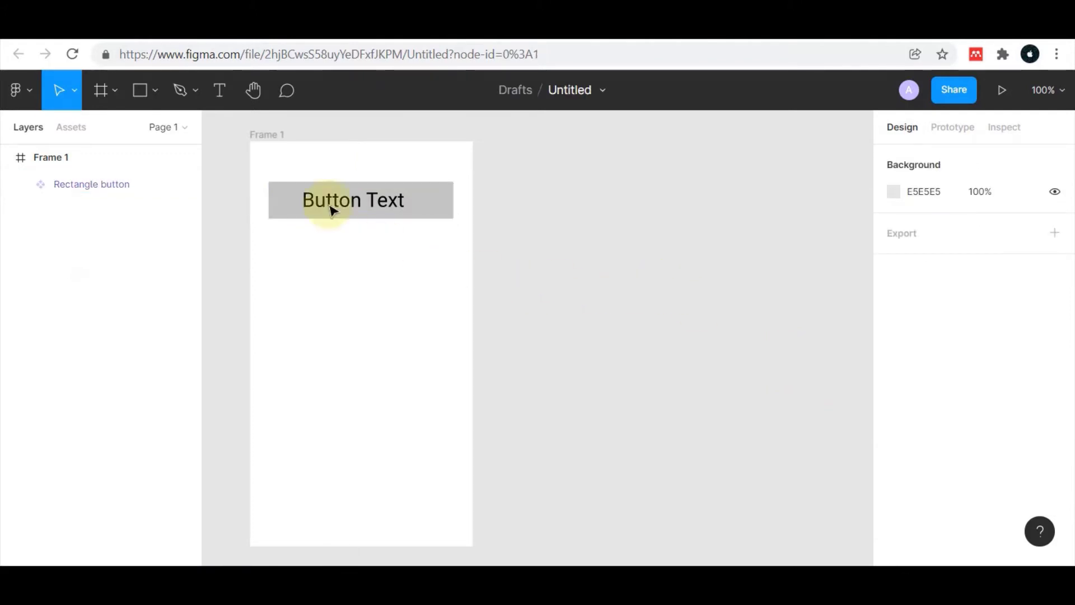
Draw a grey 220×49 ellipse below the rectangle button
click(159, 91)
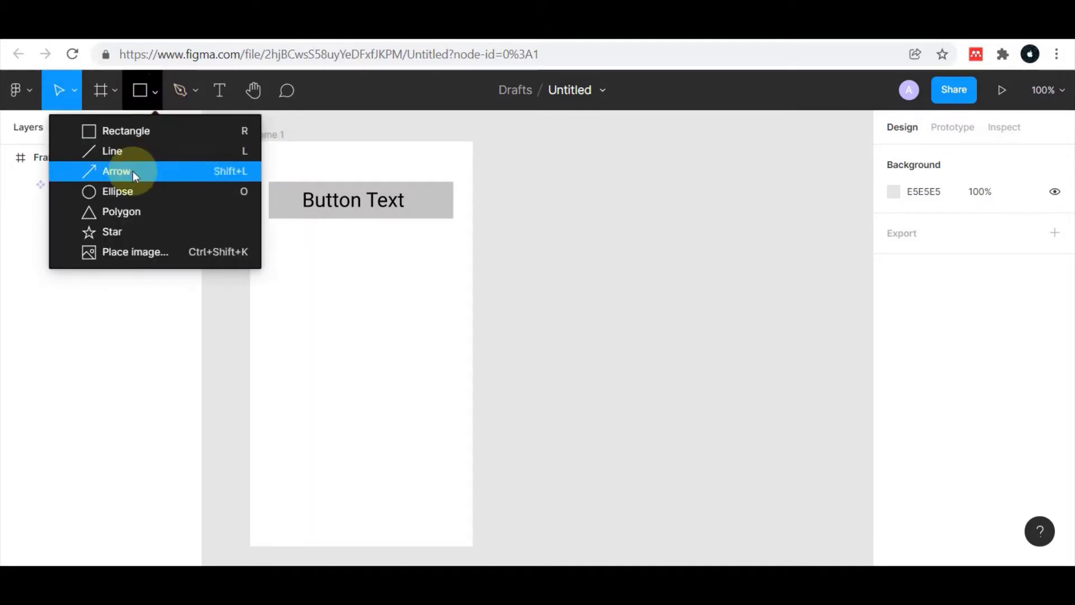
click(129, 188)
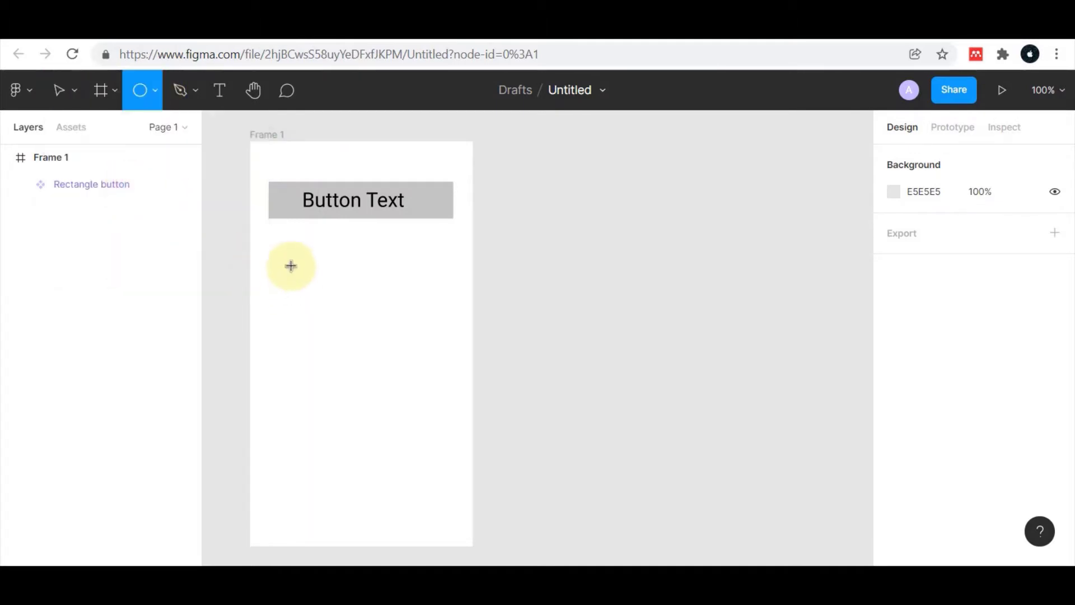
drag(282, 266, 454, 320)
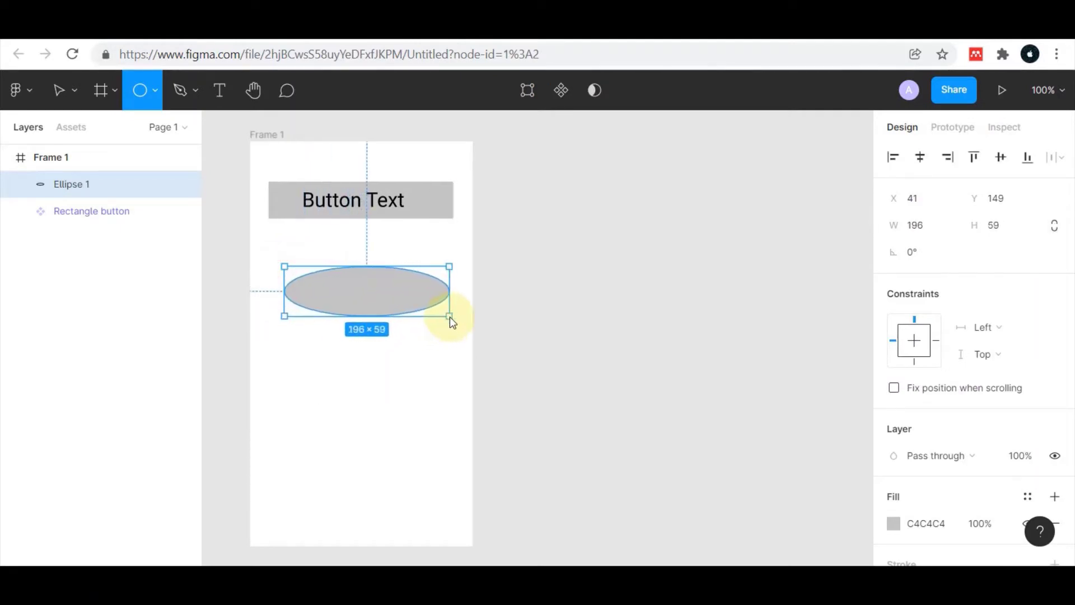
drag(454, 320, 454, 320)
mouse_move(395, 300)
mouse_down()
mouse_move(376, 302)
mouse_move(454, 289)
mouse_up()
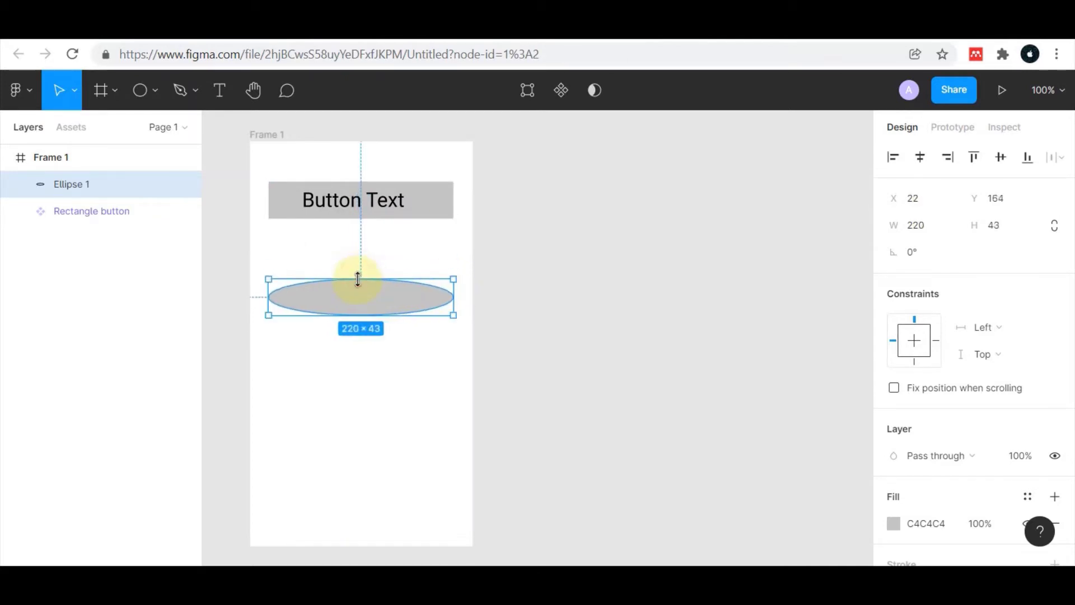
drag(358, 270, 359, 274)
Label the ellipse with 'Button Text'
click(224, 90)
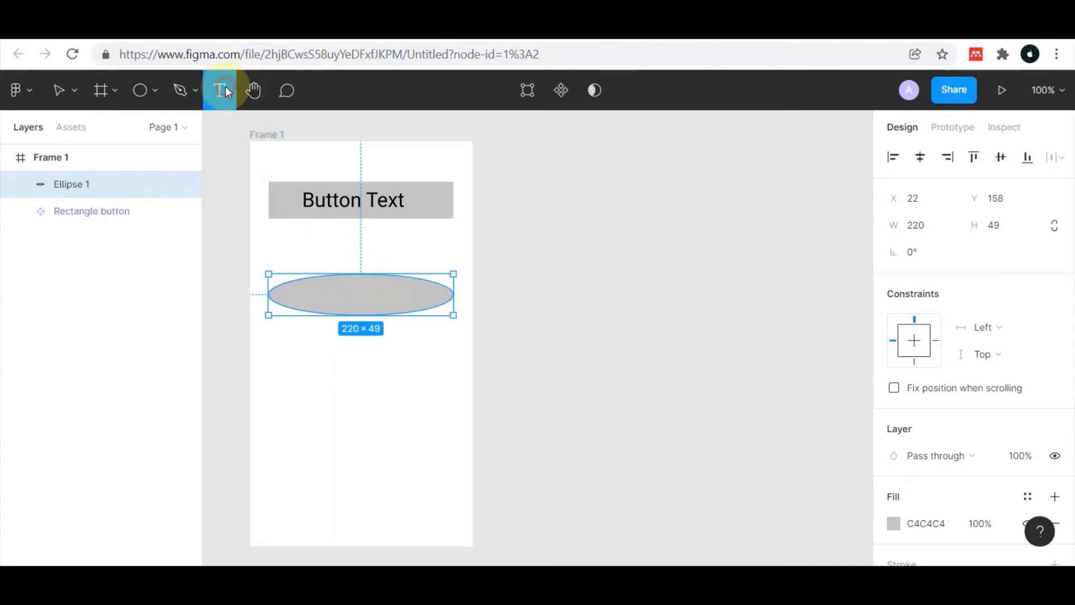
drag(304, 282, 418, 309)
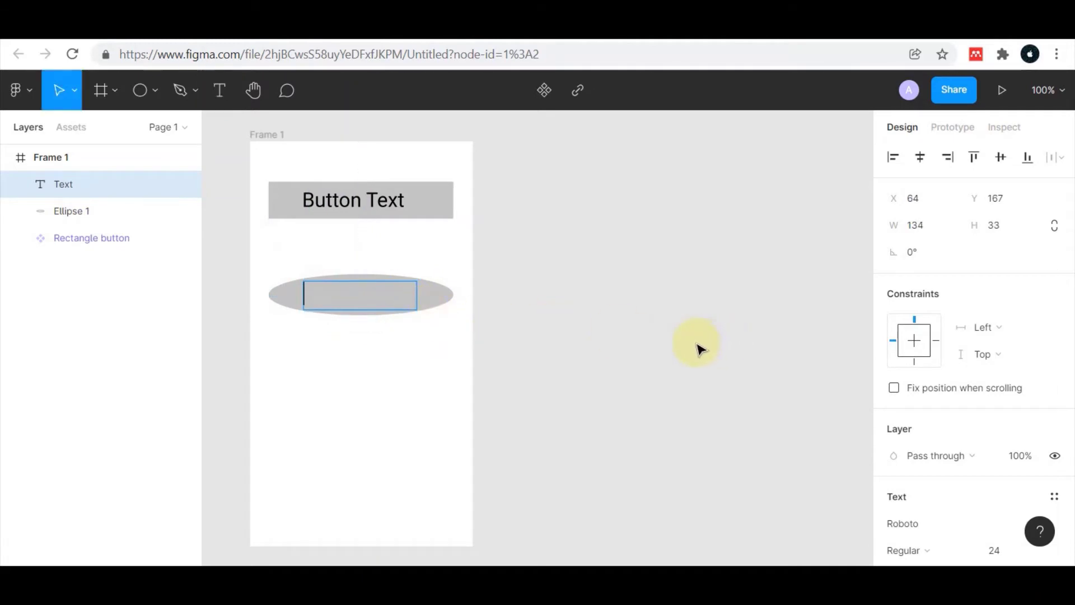
text(B)
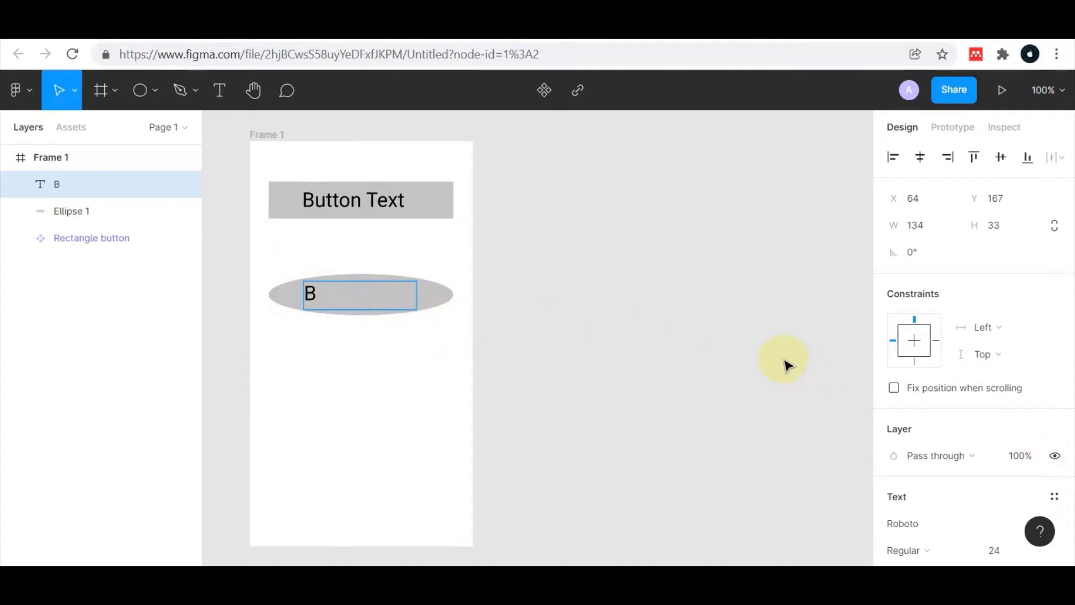
text(utton Text)
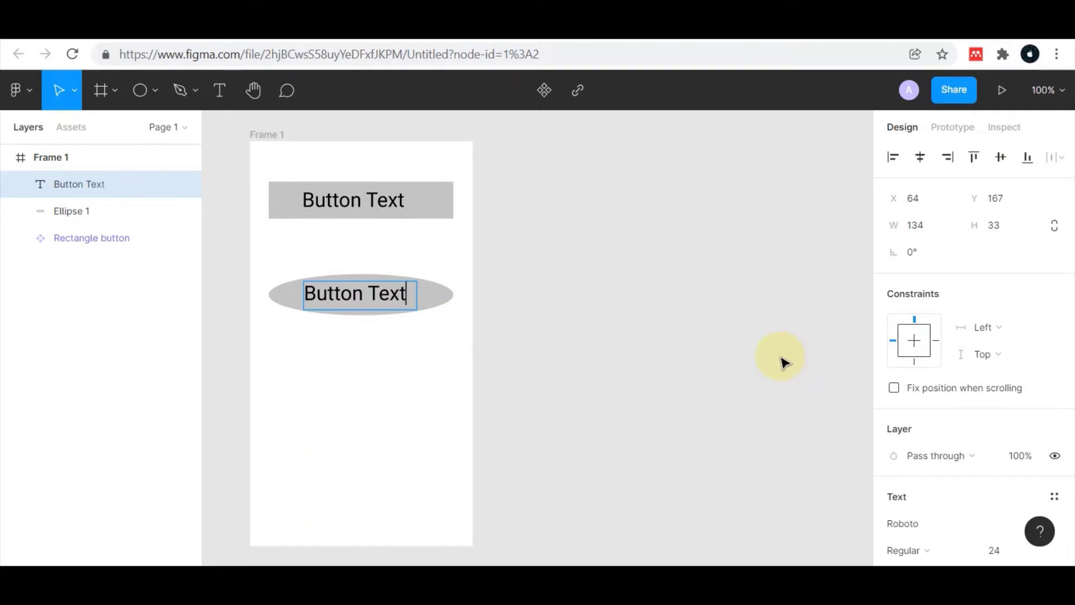
key(Escape)
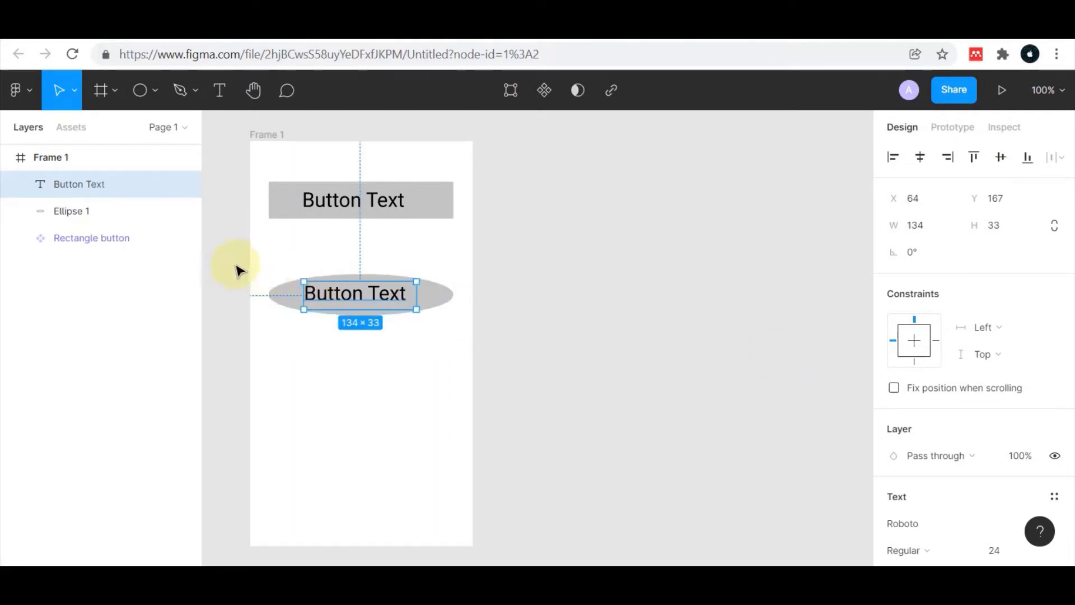
click(224, 247)
Group the ellipse with its label and convert the group into a component
drag(245, 280, 504, 353)
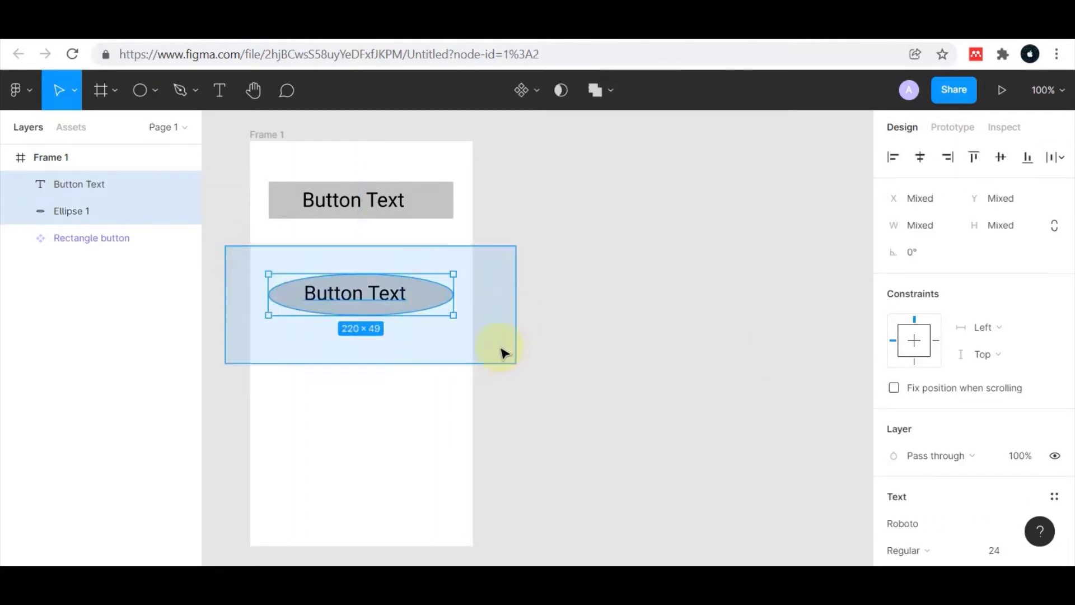
right_click(419, 284)
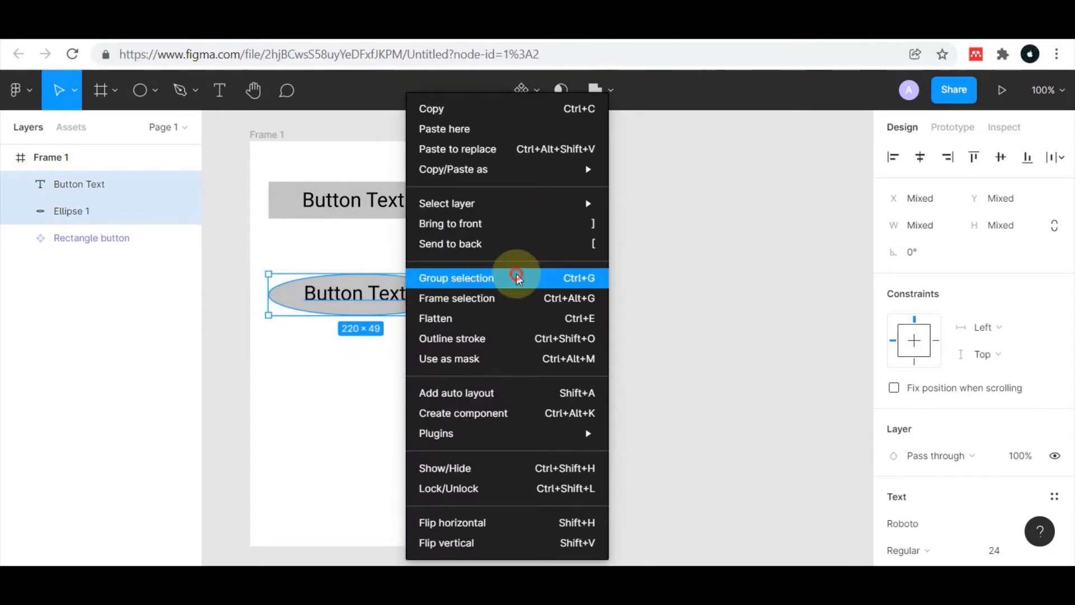
click(516, 275)
right_click(426, 287)
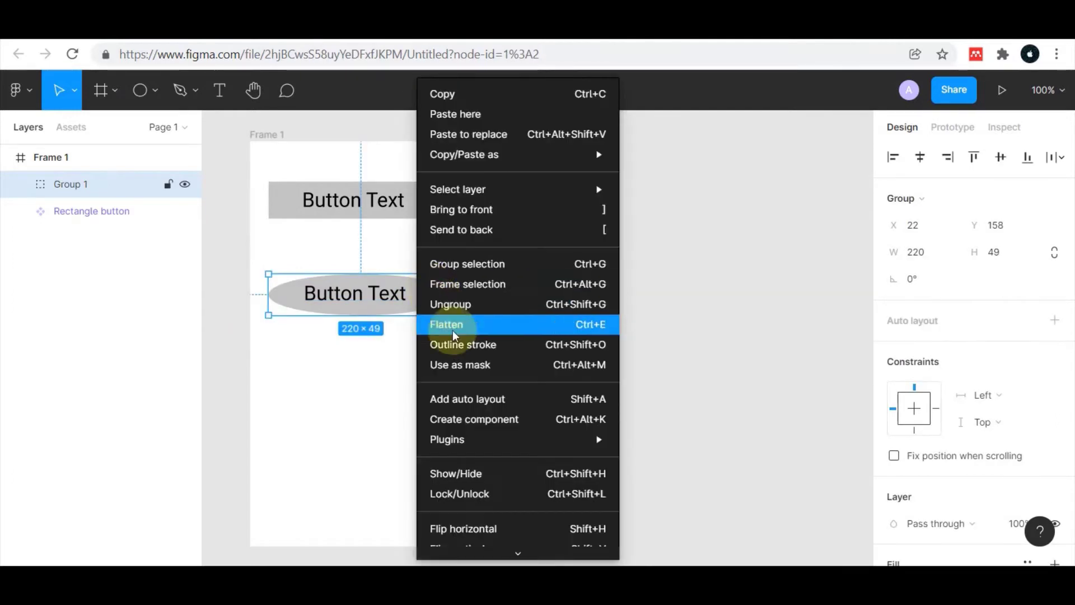
click(483, 421)
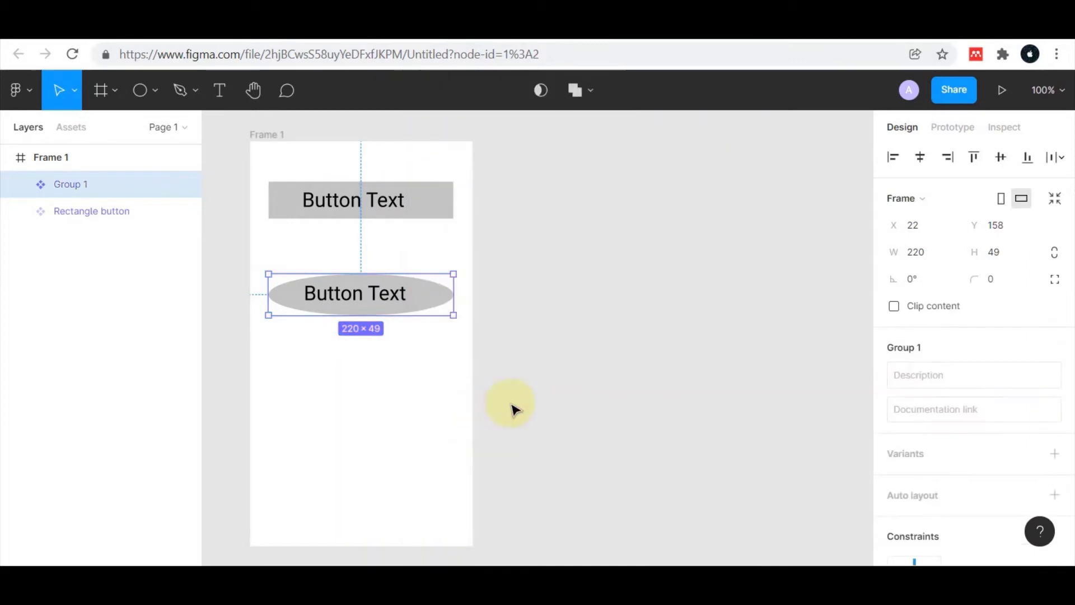
click(587, 355)
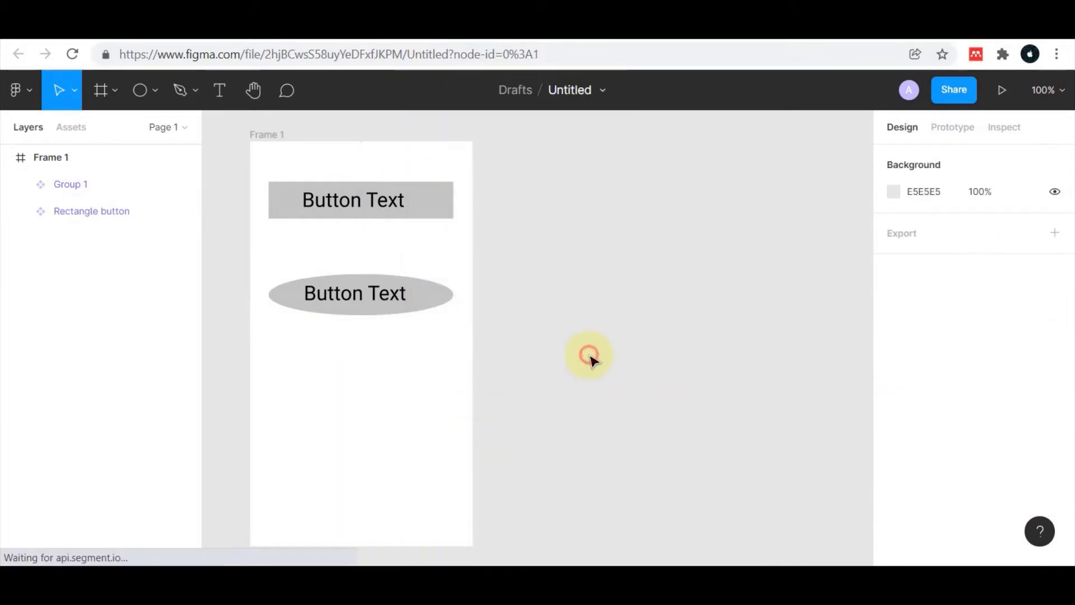
Rename the component layer to 'Curved button'
right_click(61, 189)
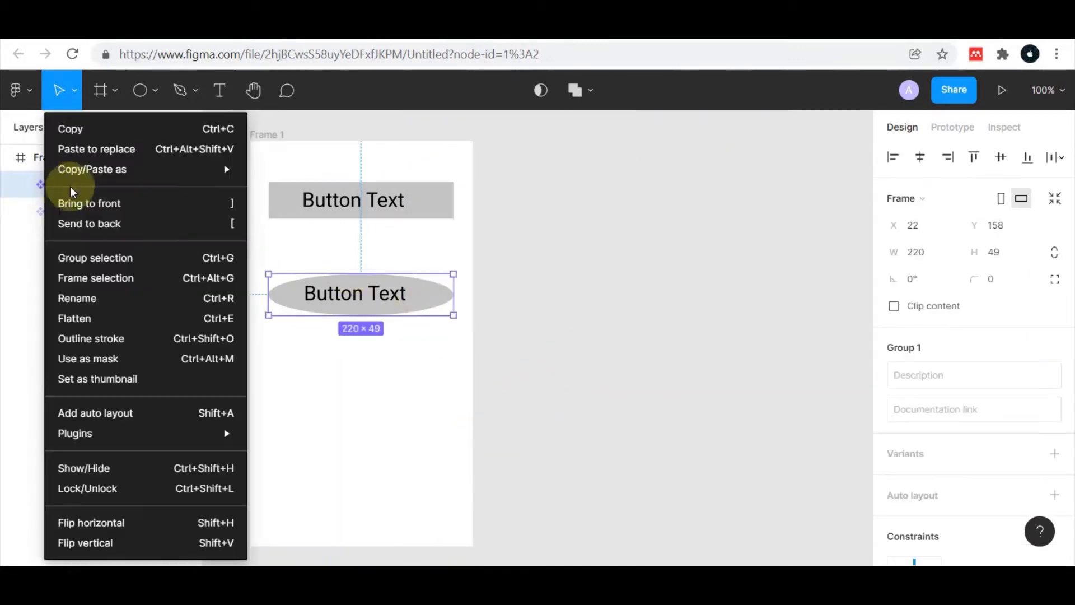
click(102, 301)
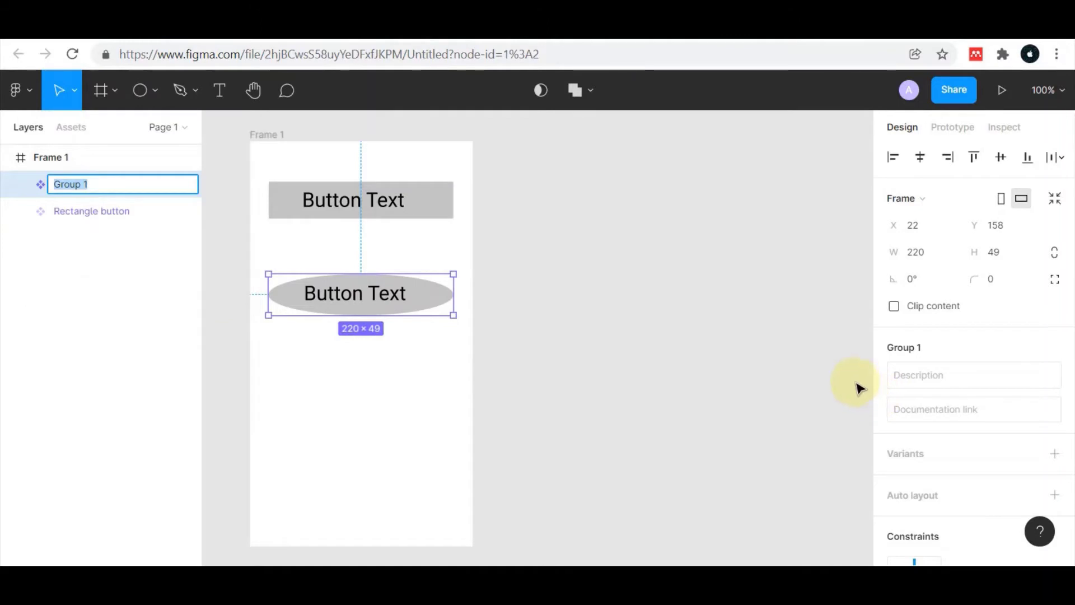
text(Curved button)
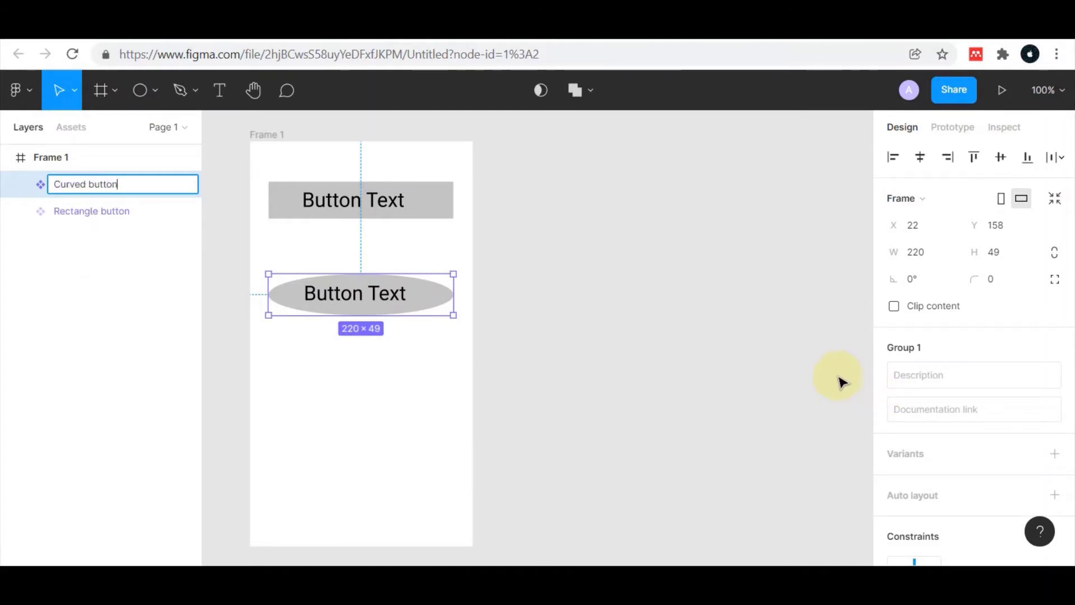
click(796, 338)
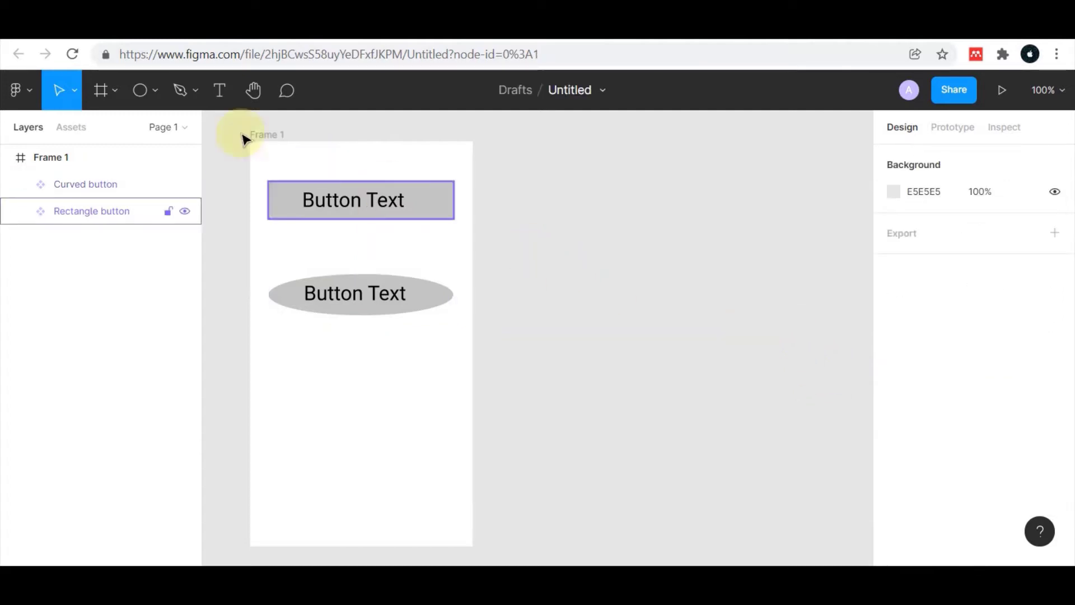
Draw a 140×140 grey triangle below the curved button
click(152, 92)
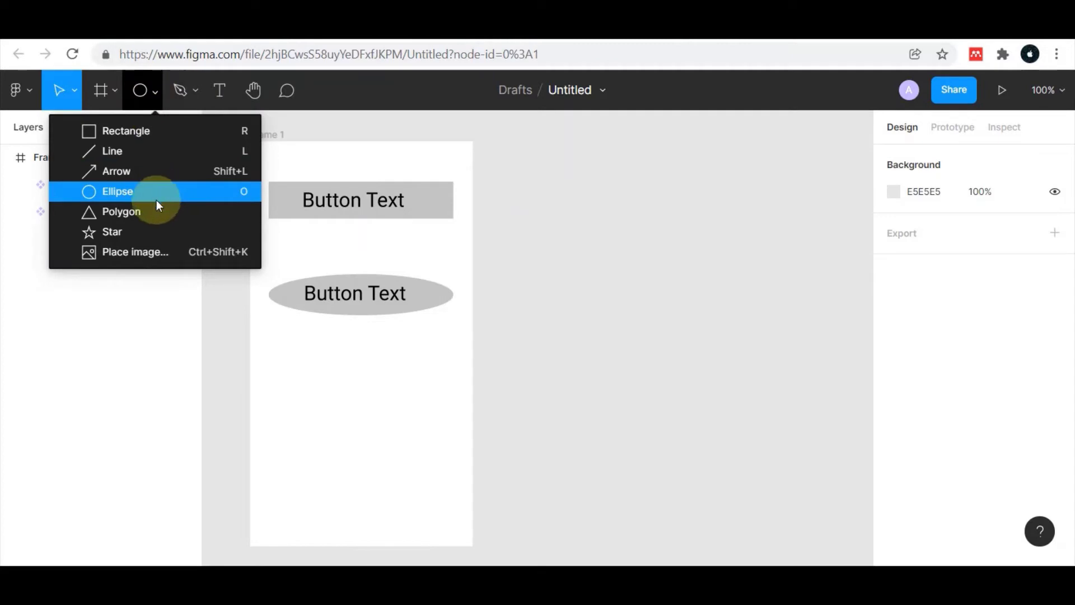
click(147, 211)
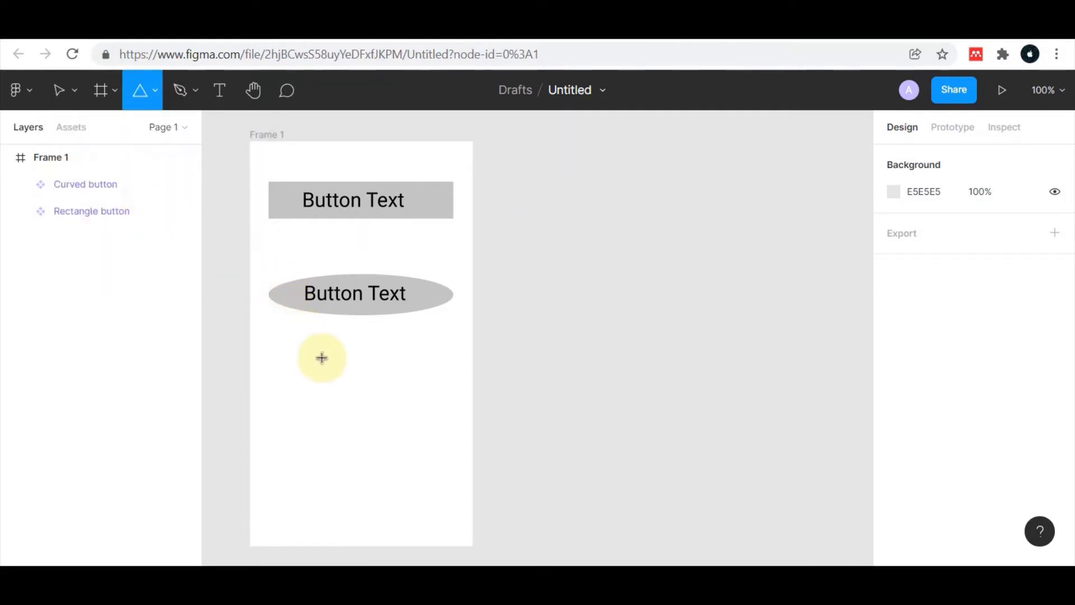
drag(315, 356, 434, 473)
drag(396, 432, 384, 408)
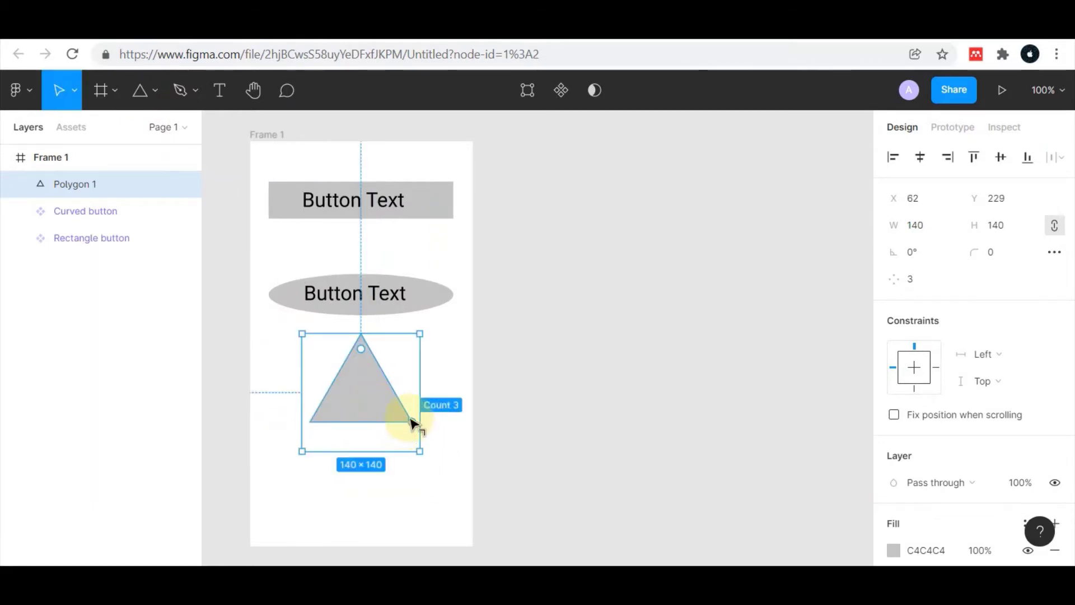
Add a centre-aligned 'API Calls' label inside the triangle
click(218, 90)
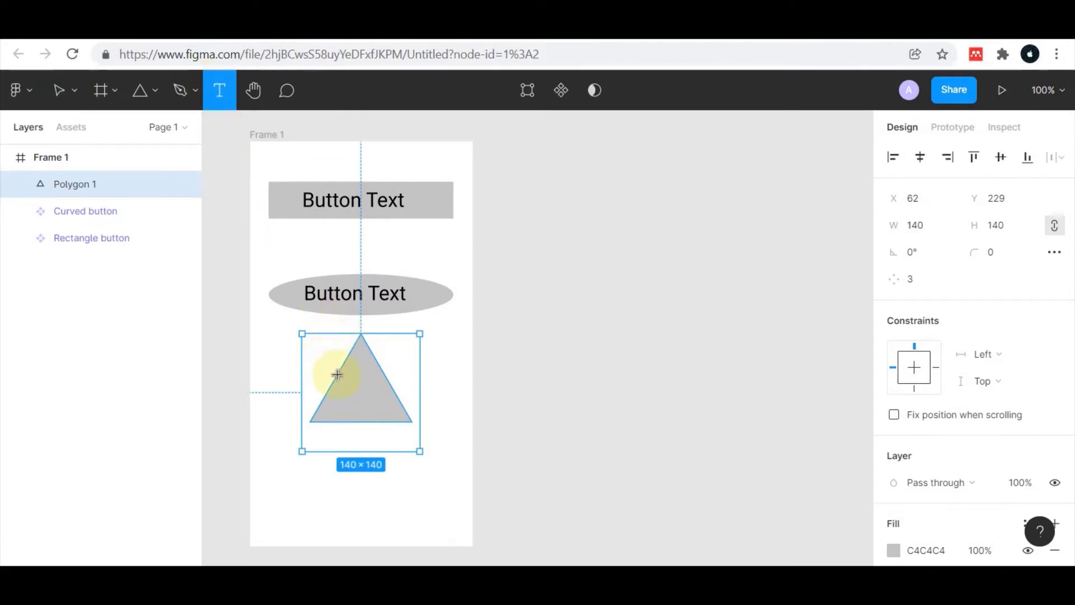
drag(335, 377, 387, 419)
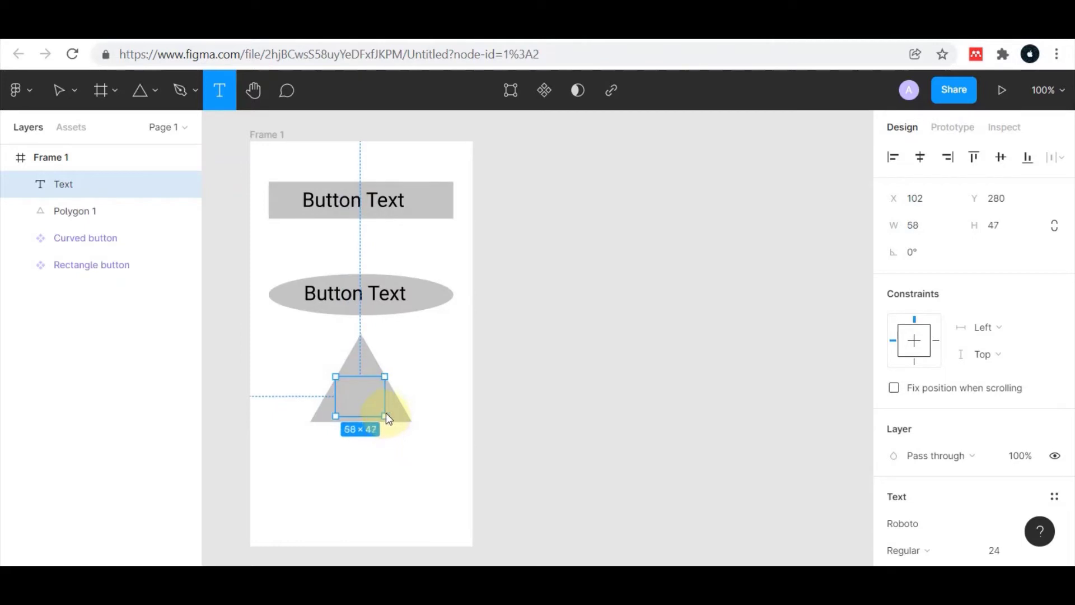
drag(387, 424, 385, 417)
text(API Call)
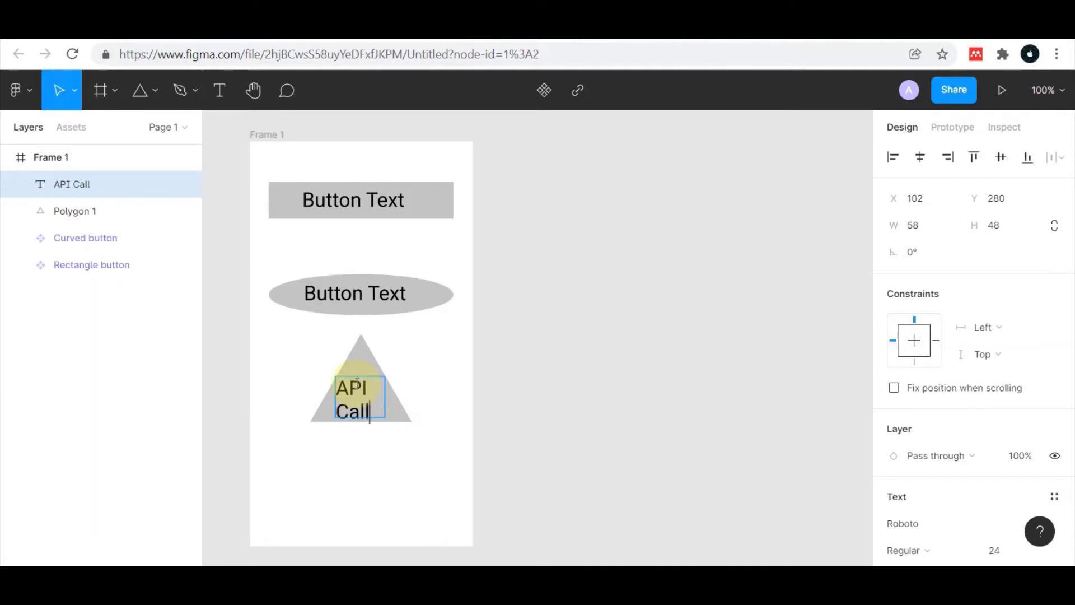
text(s)
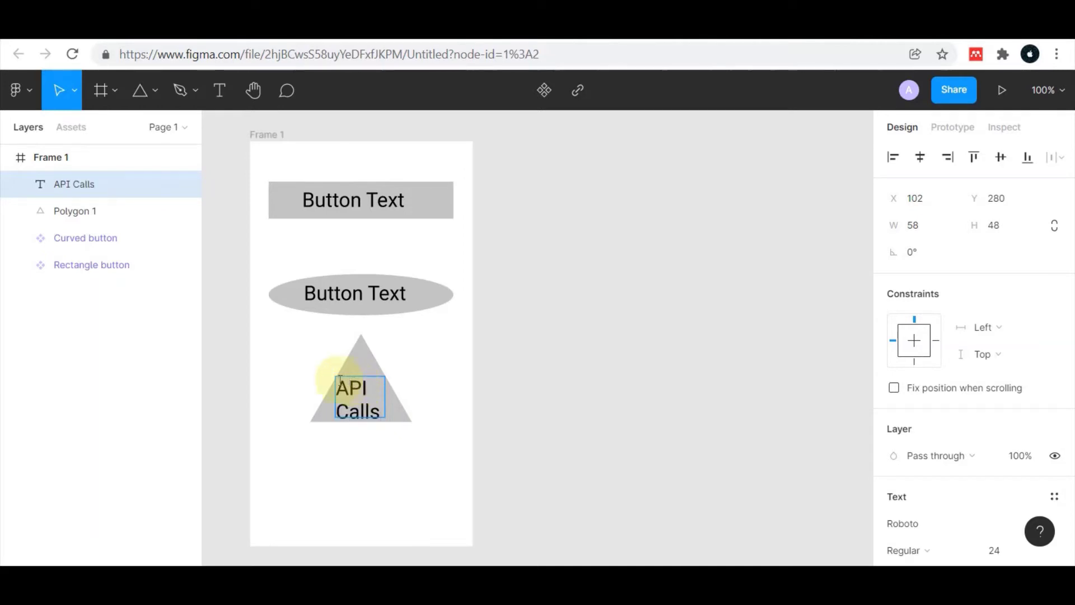
scroll(955, 419, down, 3)
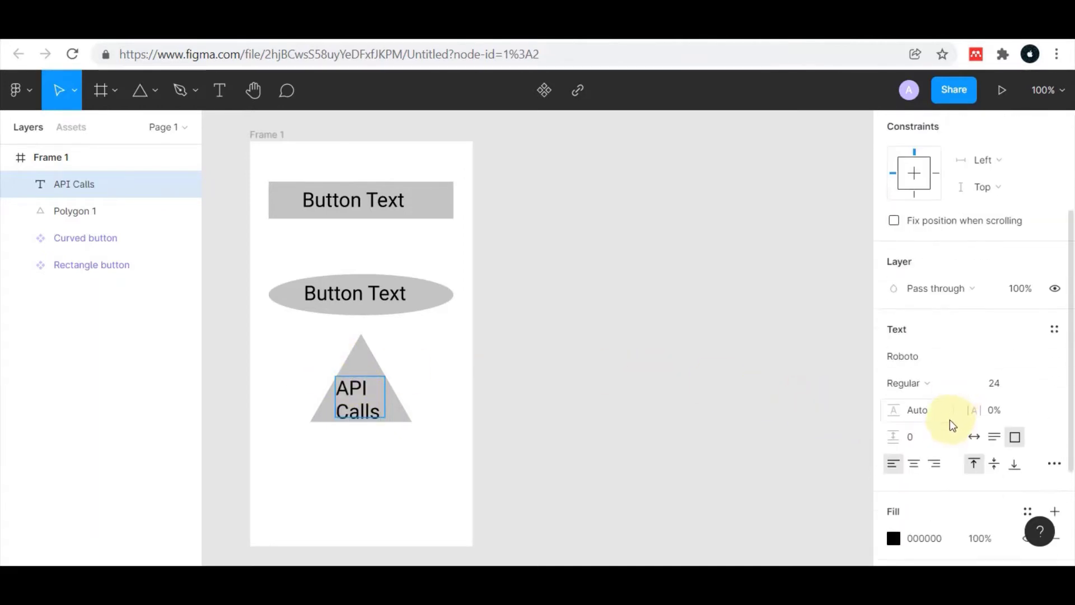
click(914, 463)
click(600, 361)
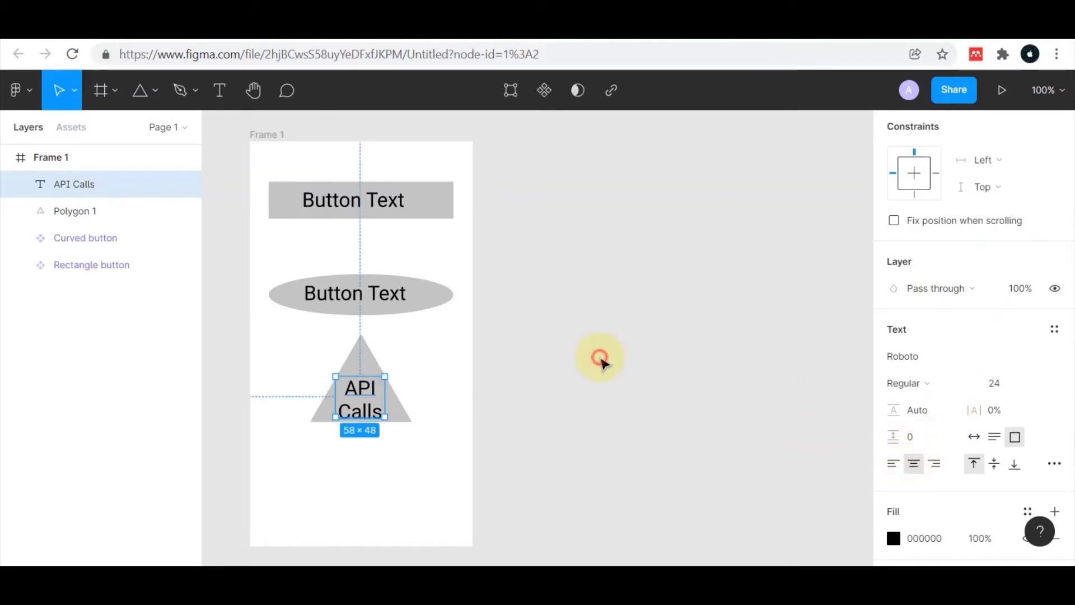
click(600, 417)
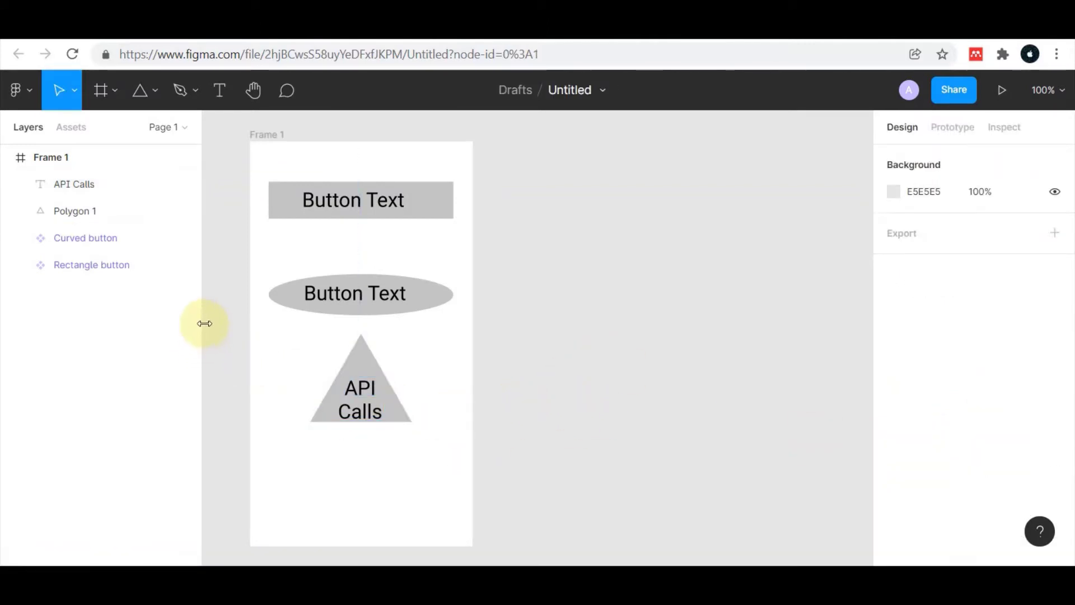
Group the triangle with its text and convert the group into a component
drag(220, 327, 521, 491)
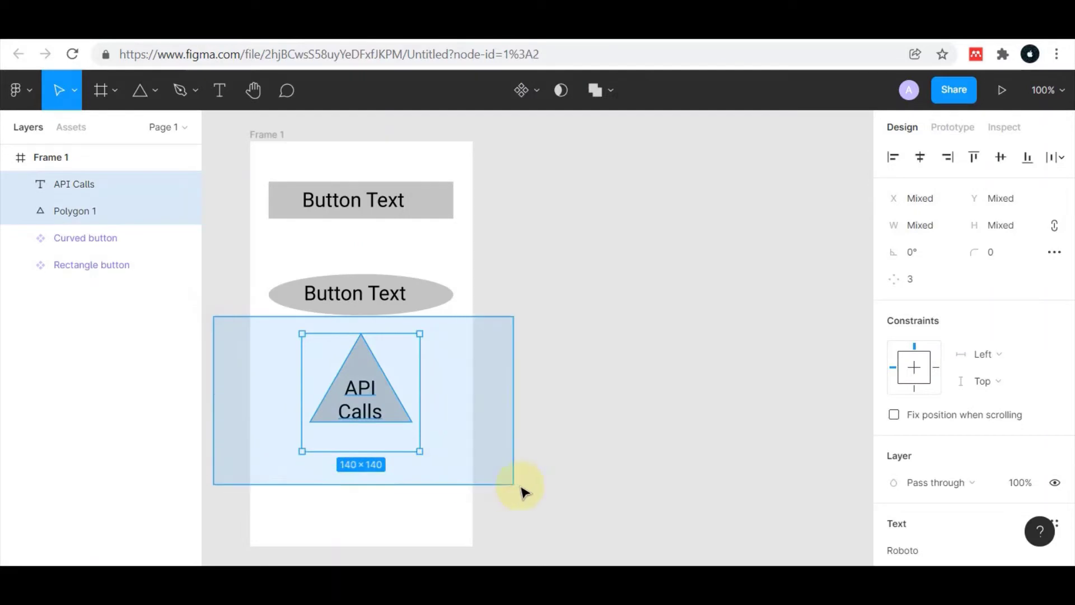
right_click(385, 358)
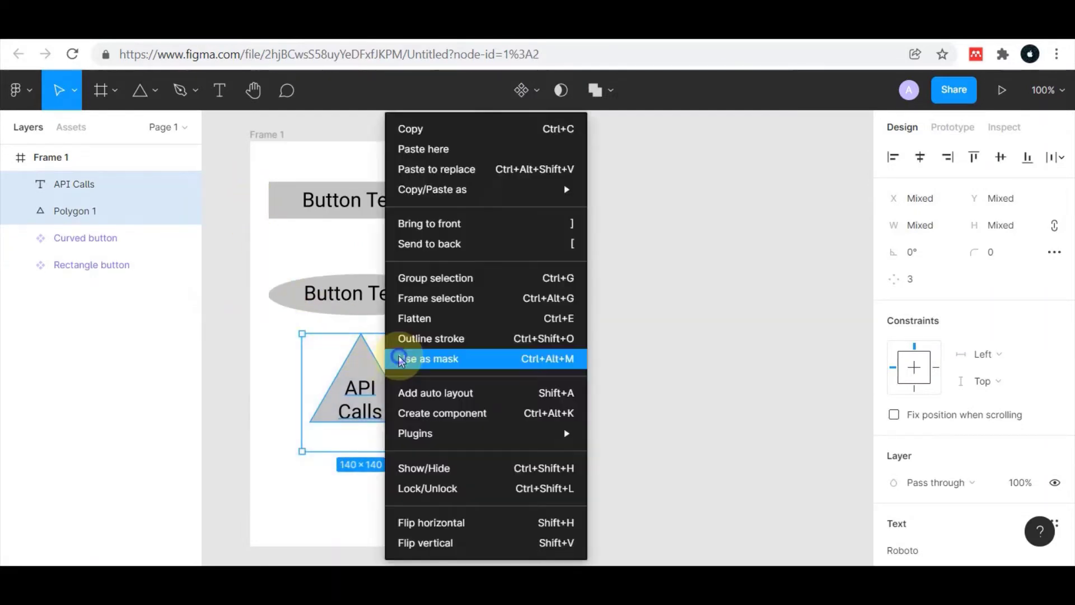
click(472, 285)
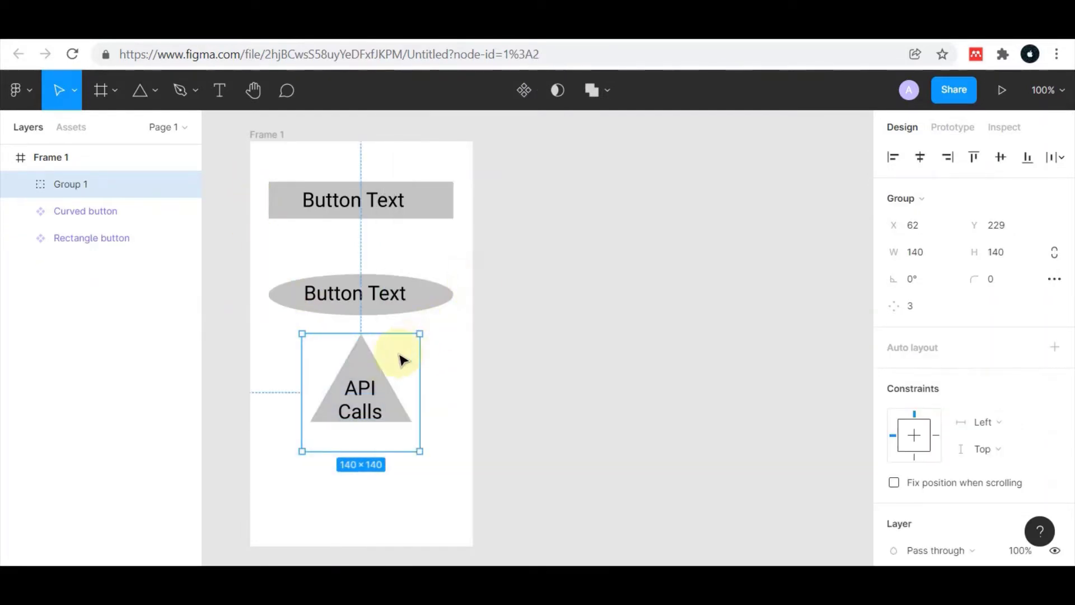
right_click(385, 358)
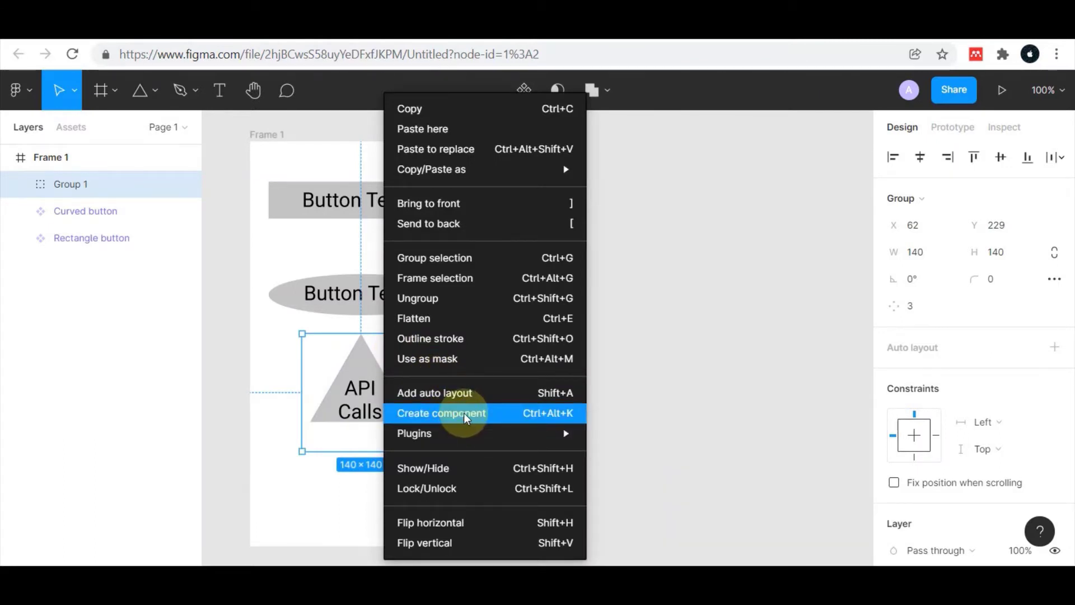
click(465, 414)
click(546, 542)
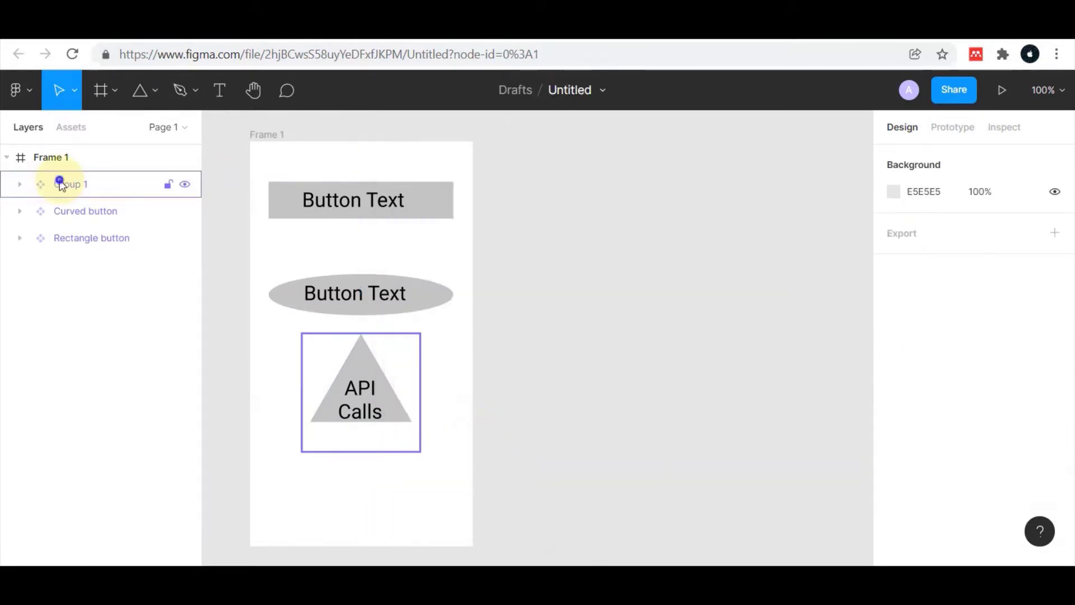
Rename the triangle component layer to 'API calls'
right_click(61, 184)
click(145, 297)
text(API)
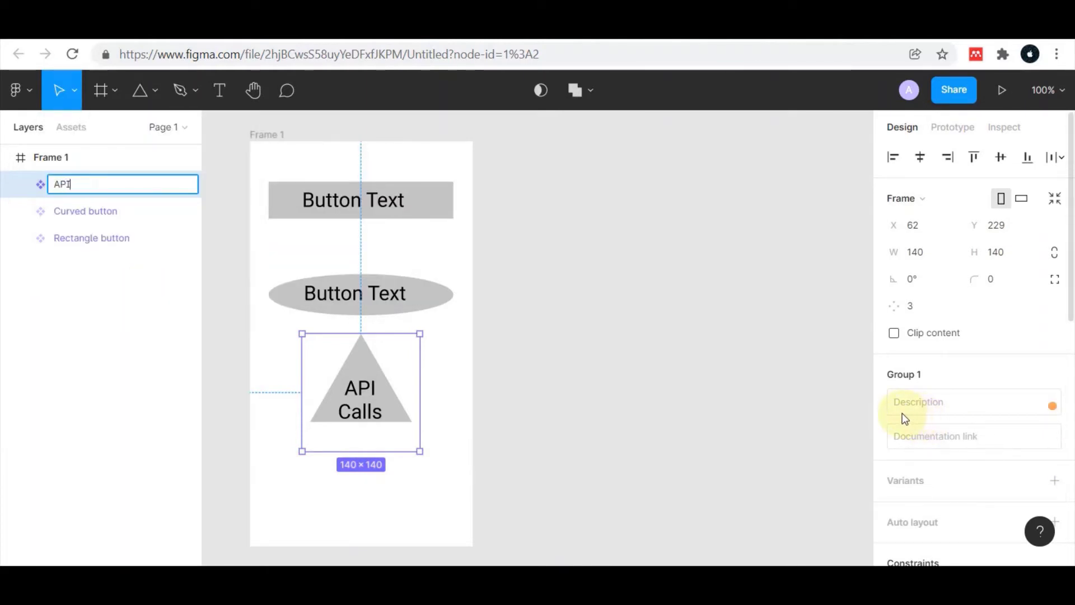
text( calls)
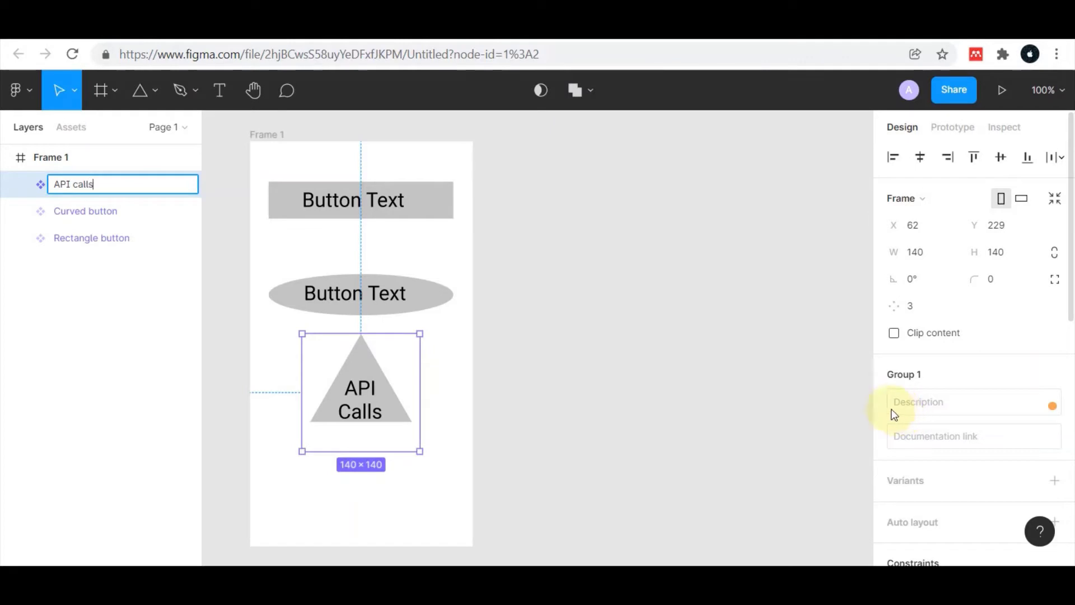
click(730, 399)
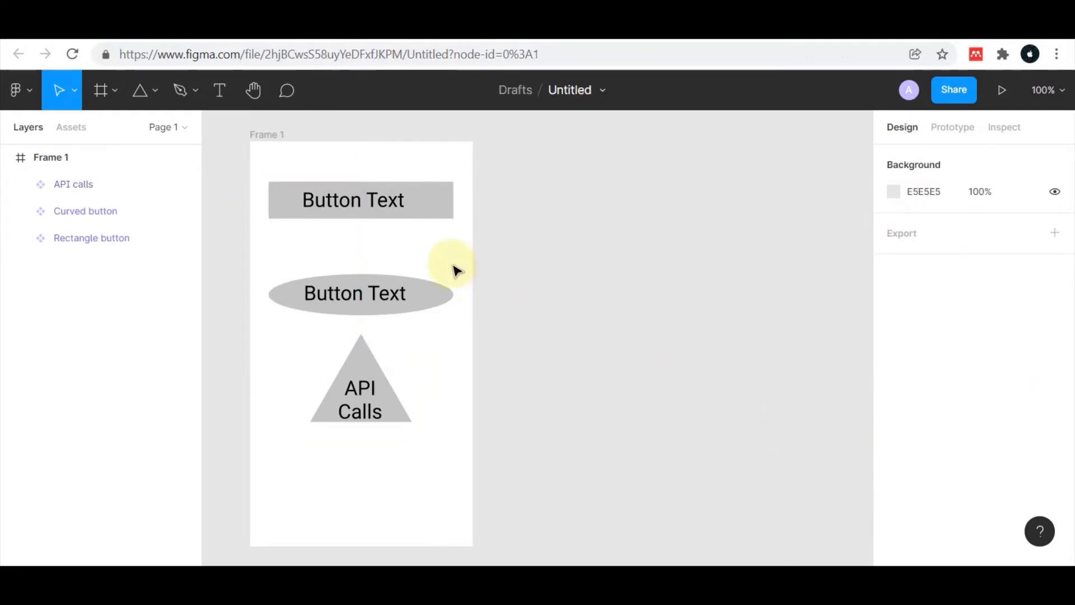
Add a 'Label Text' text line below the triangle
click(219, 90)
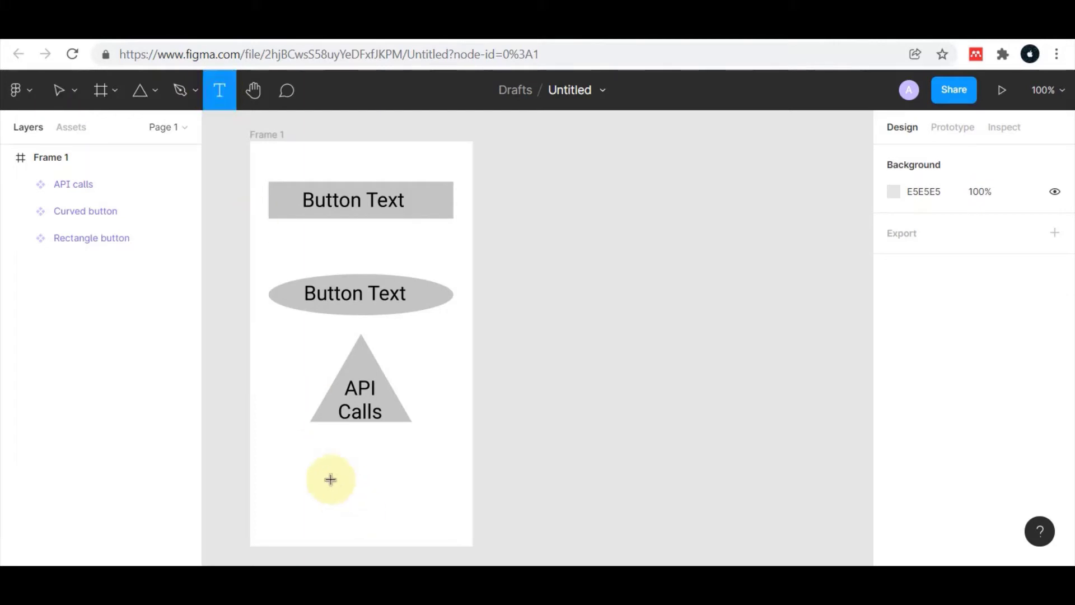
click(275, 454)
drag(322, 477, 454, 492)
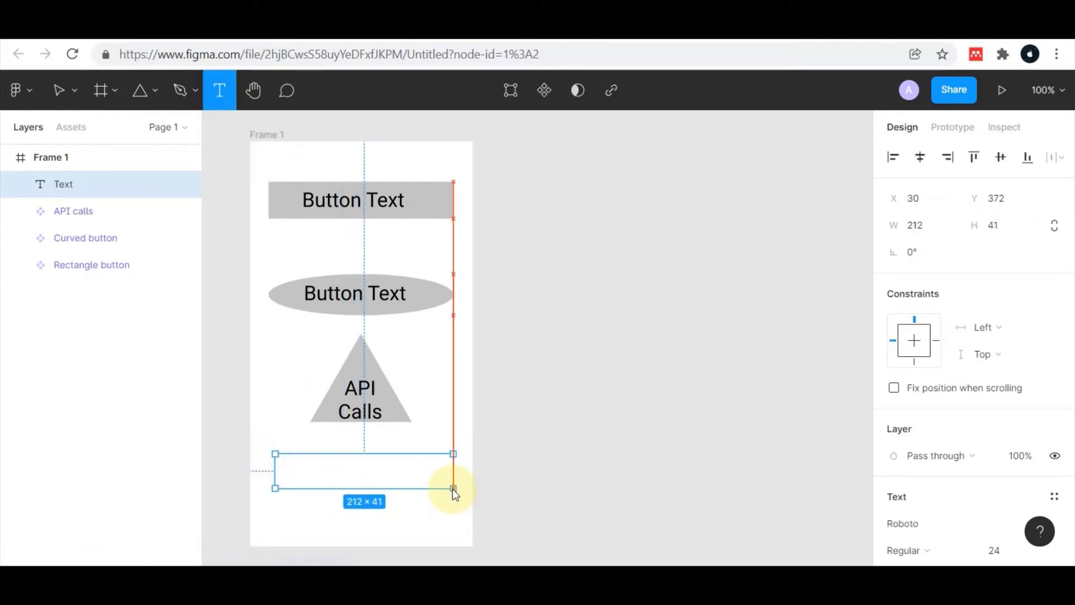
drag(453, 489, 447, 485)
text(L)
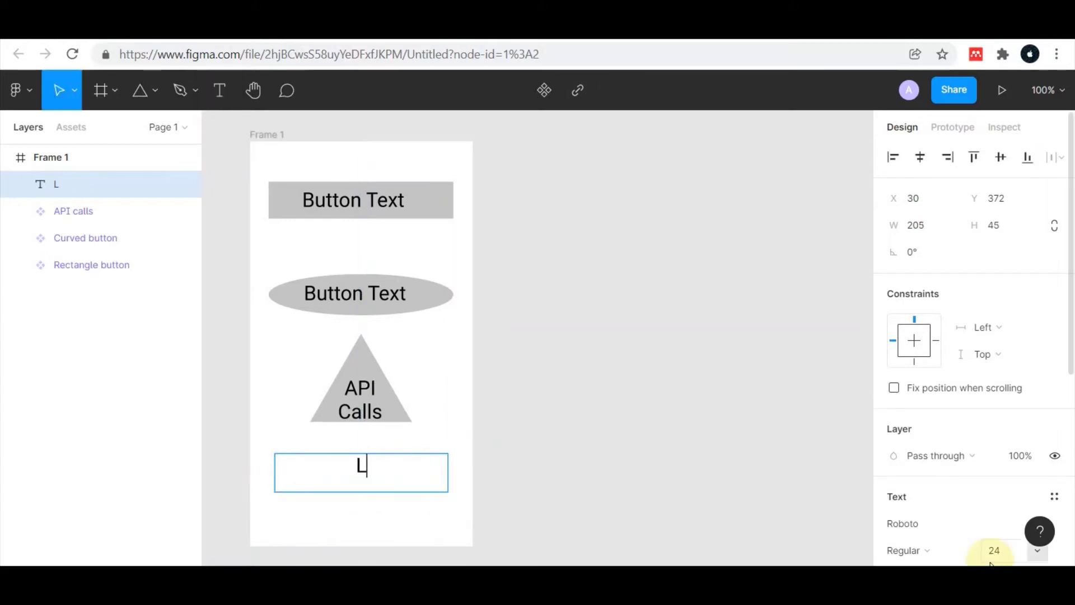
text(abel Te)
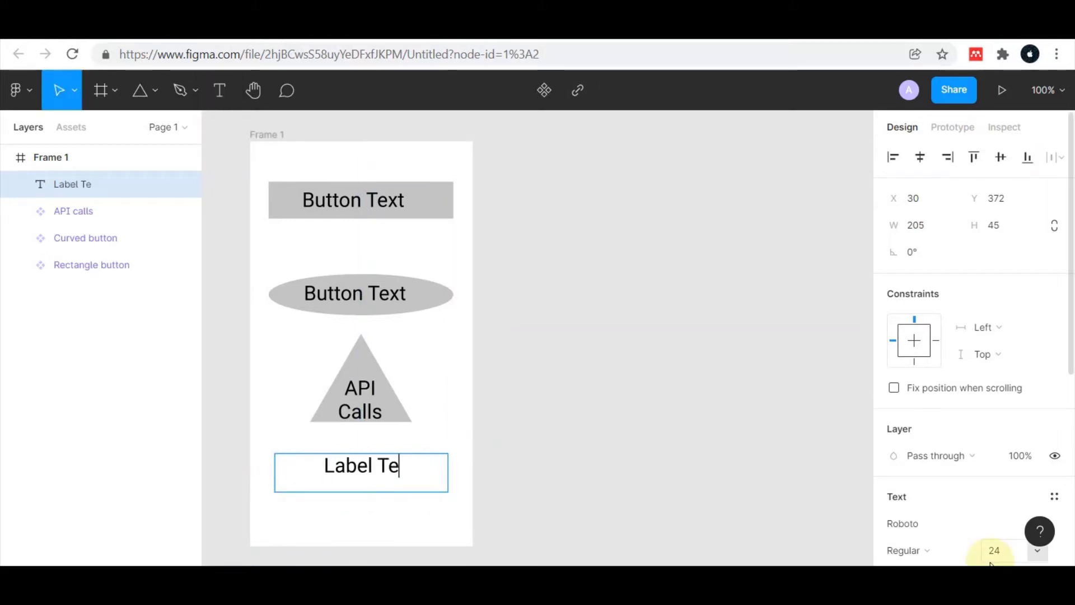
text(xt)
key(Escape)
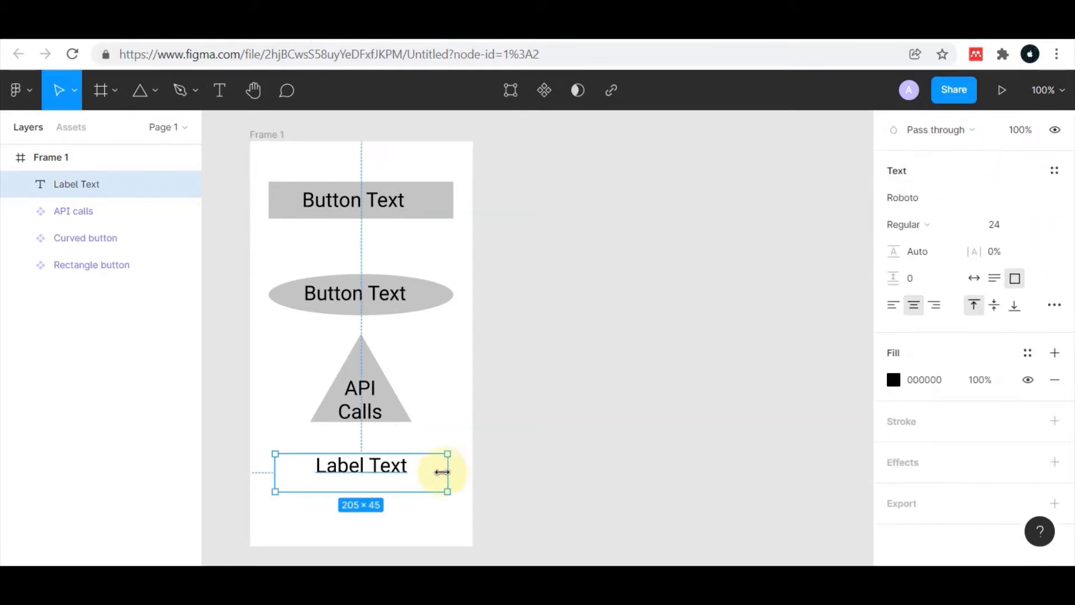
Make the Label Text layer a component
right_click(424, 477)
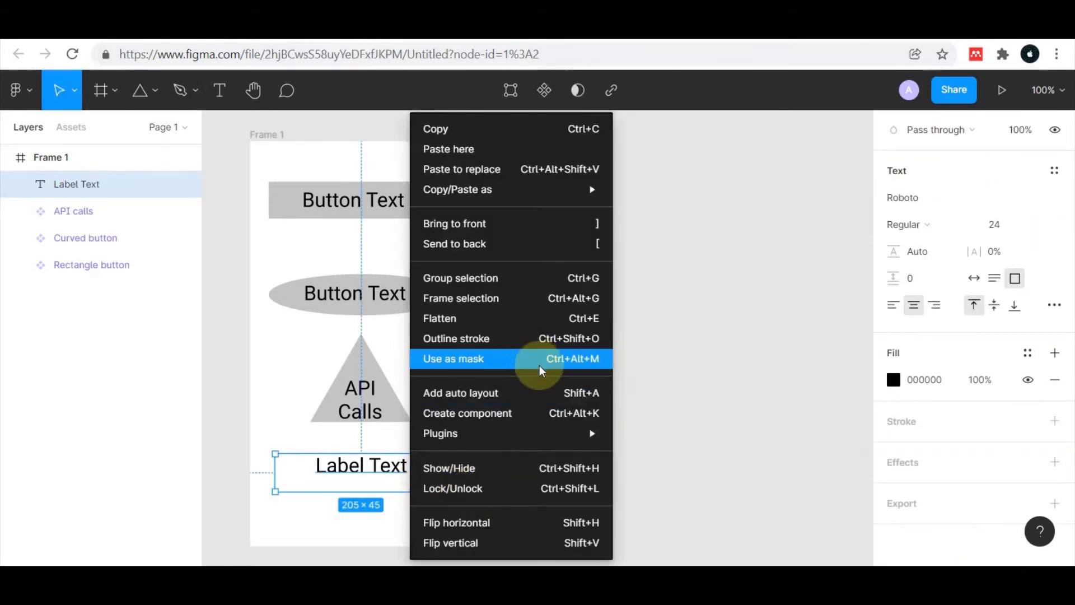
click(534, 413)
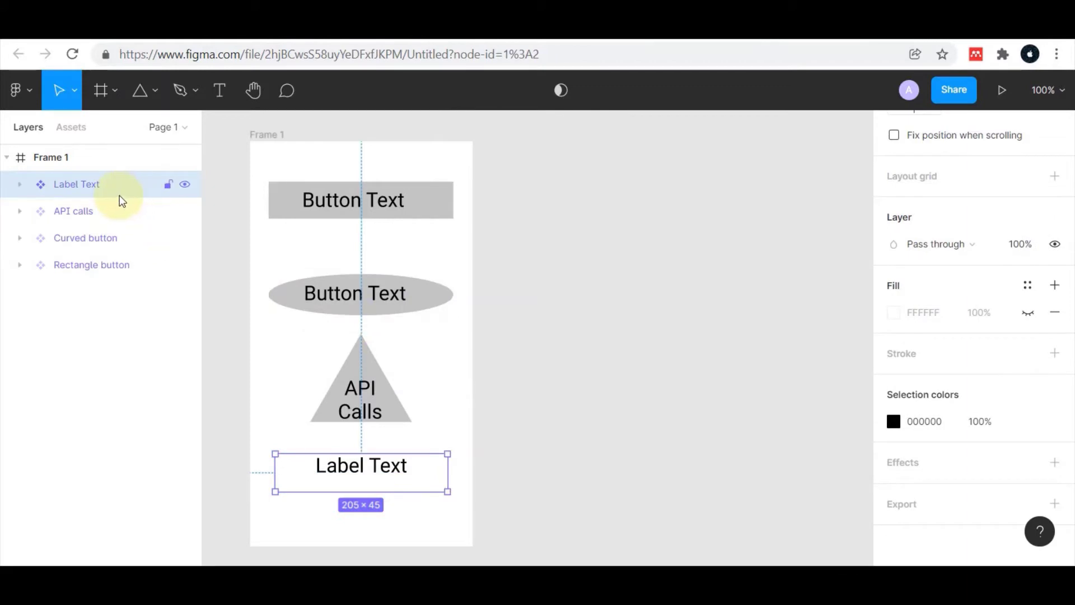
click(521, 319)
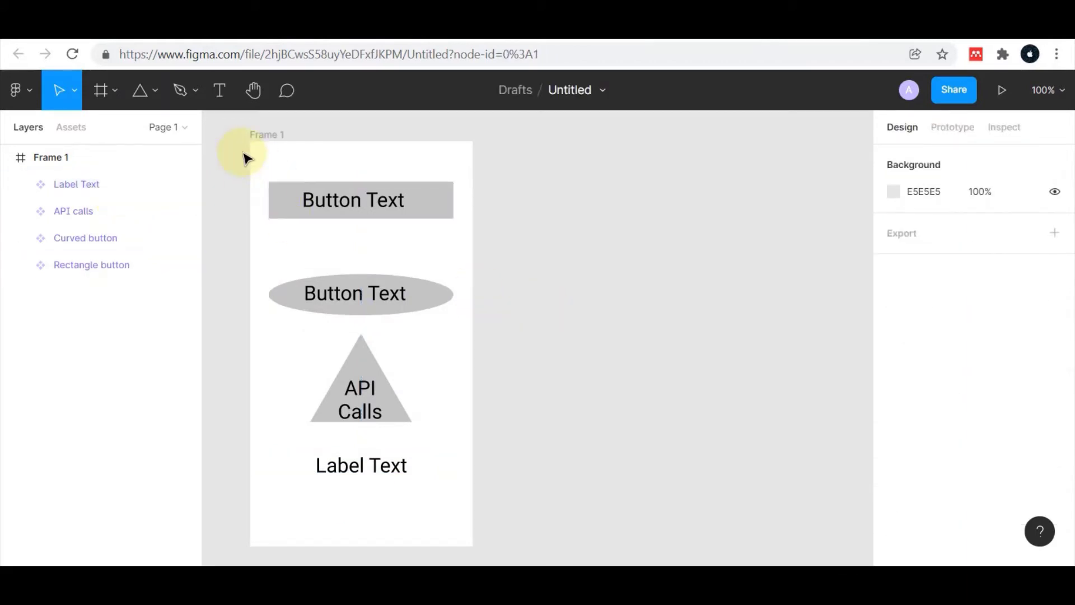
Add a 'Header Text' line below Label Text styled as Header 1
click(220, 101)
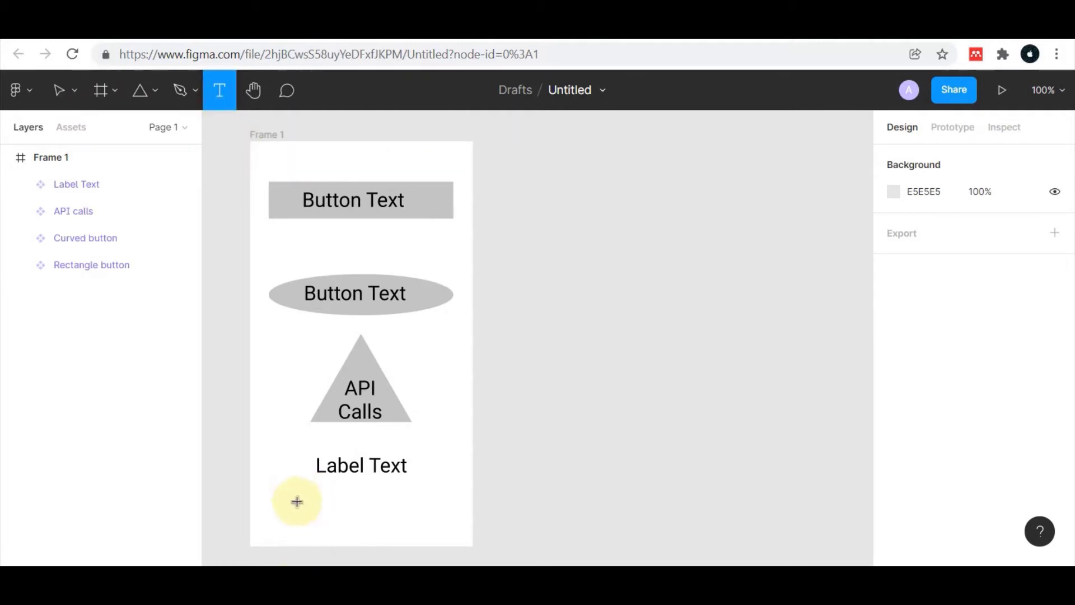
drag(279, 500, 456, 538)
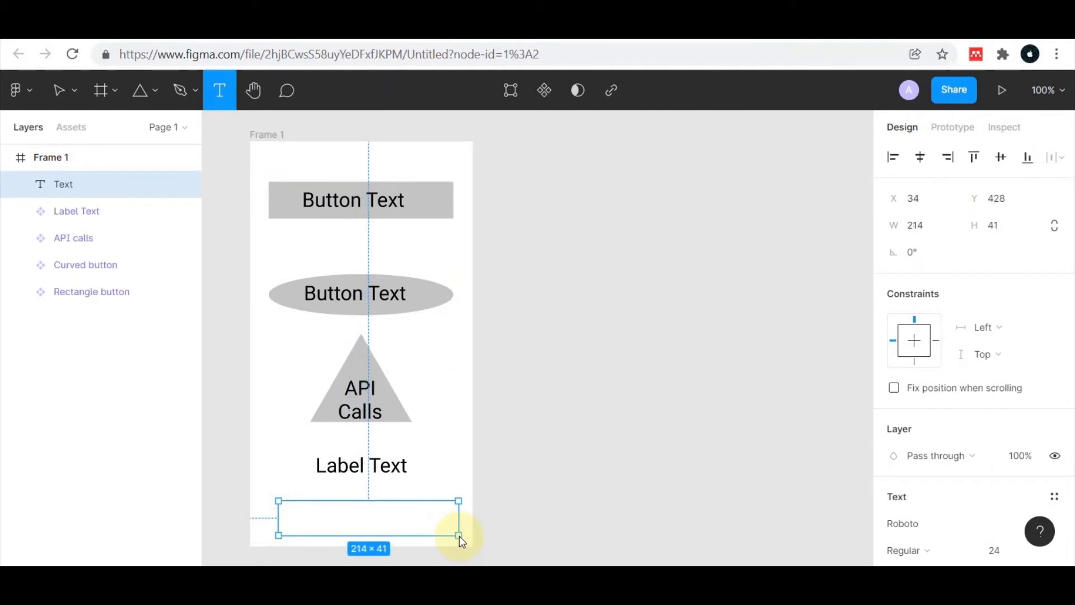
drag(456, 538, 460, 537)
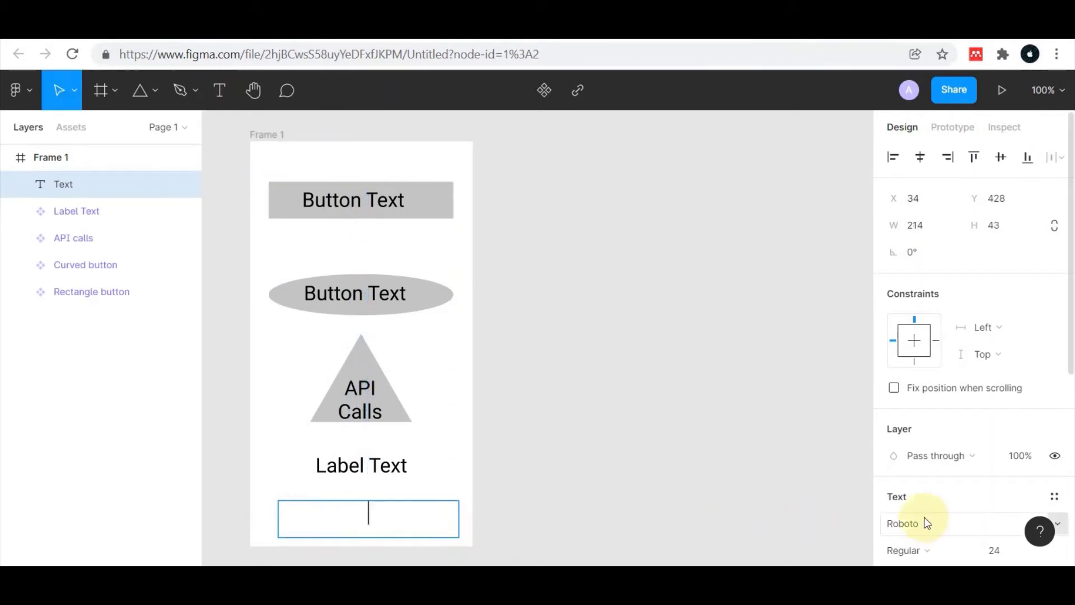
text(H)
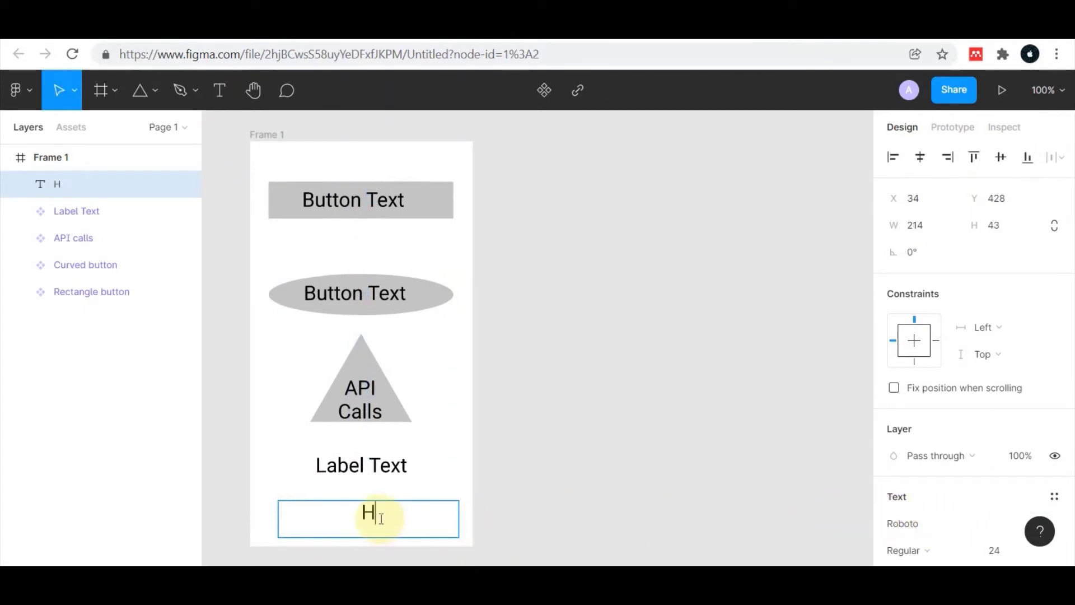
text(eader Tex)
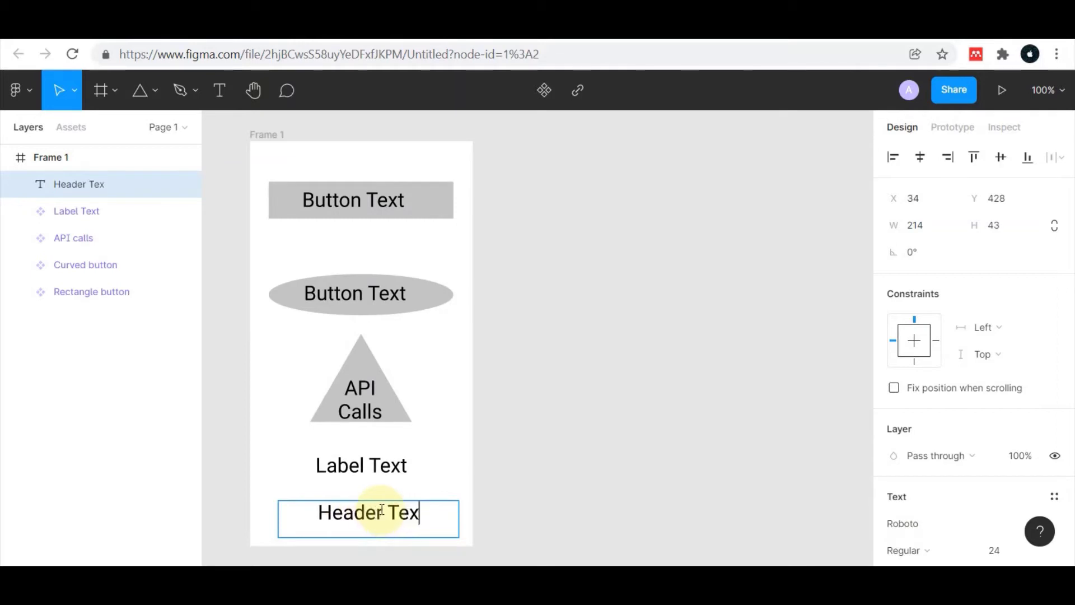
text(t)
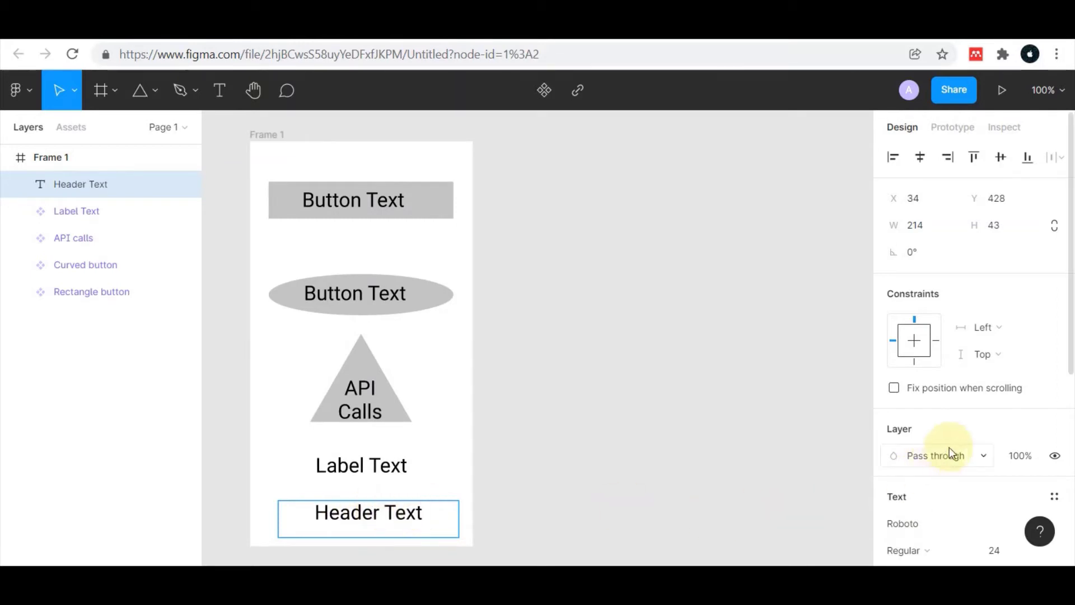
key(ctrl+a)
scroll(947, 451, down, 4)
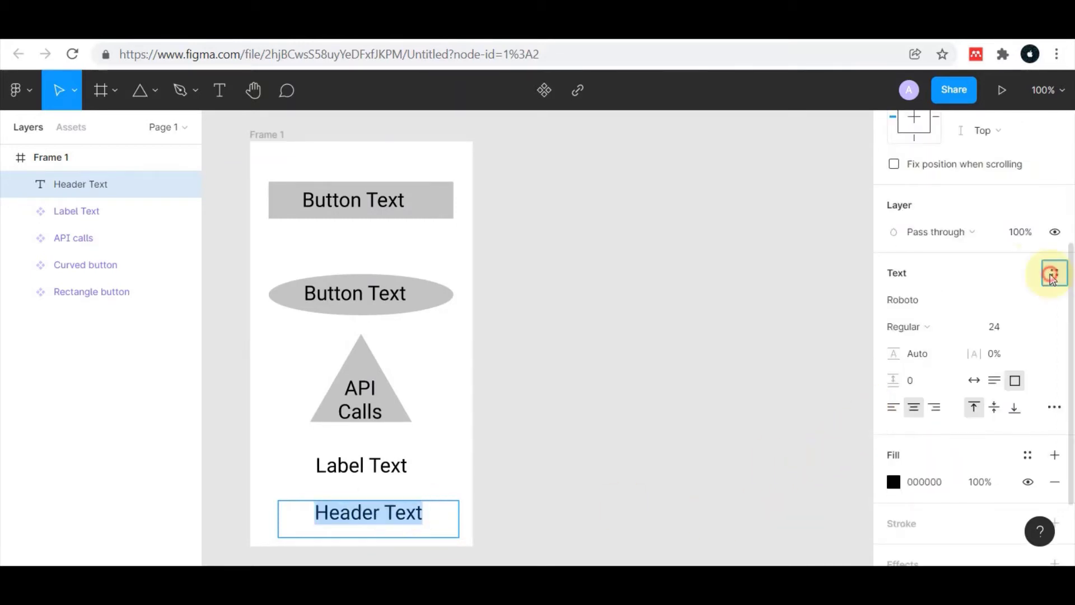
click(1054, 273)
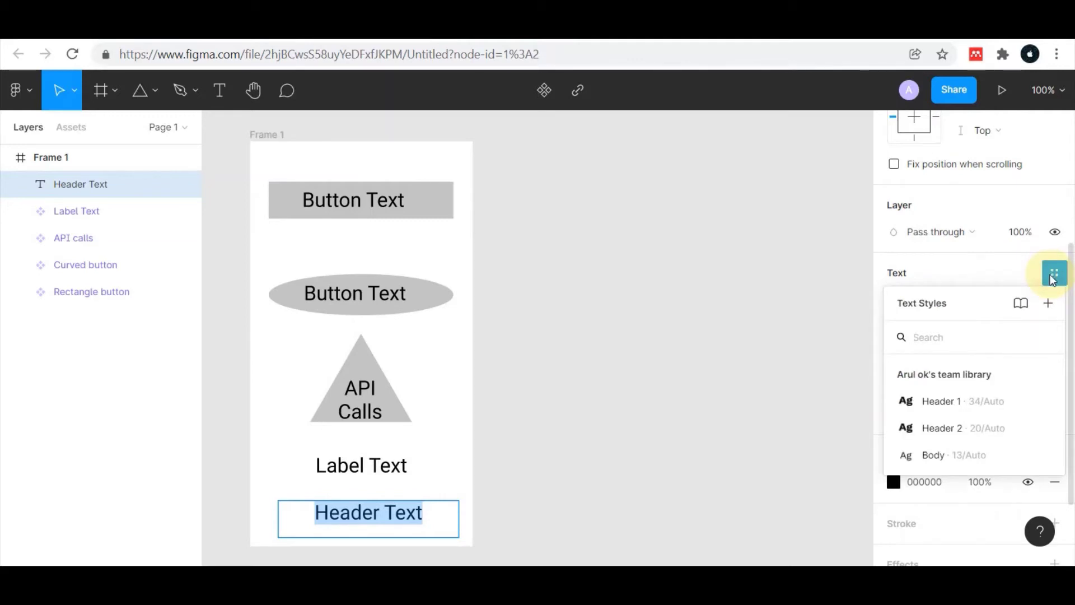
click(947, 400)
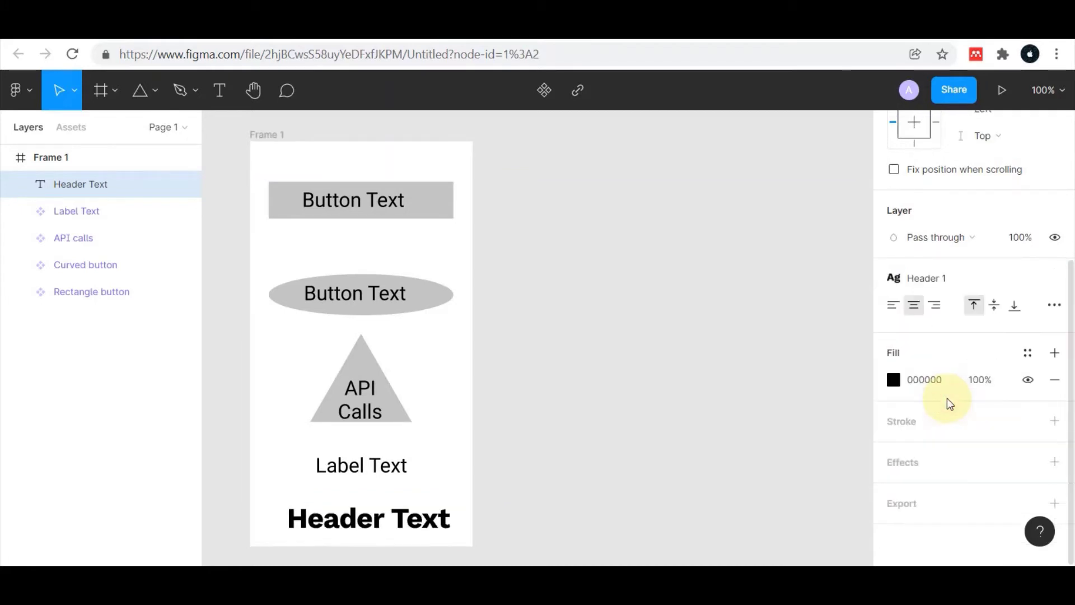
key(Return)
key(Escape)
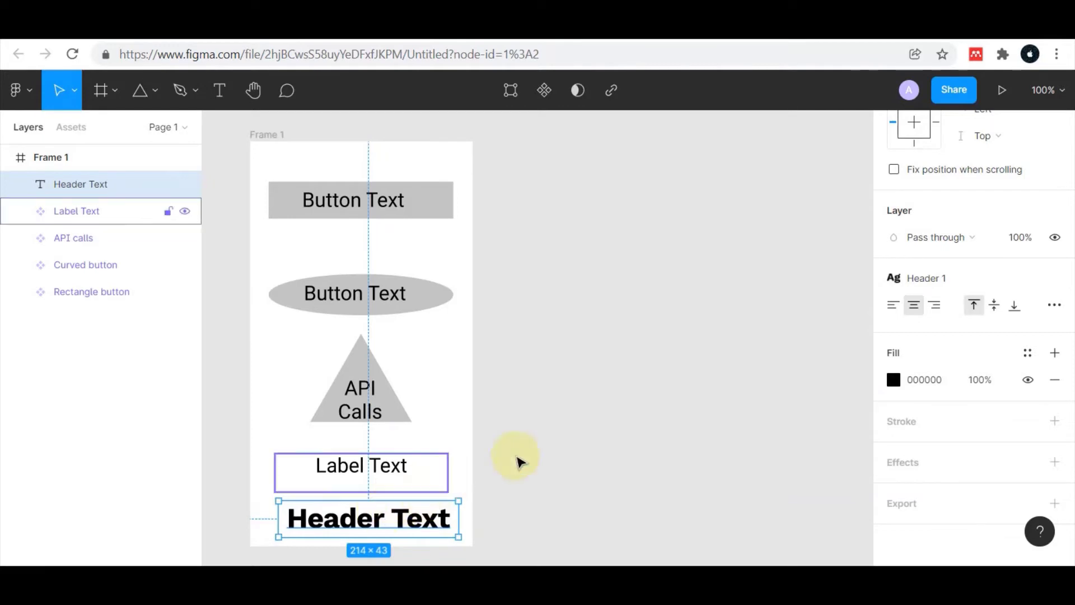
click(535, 450)
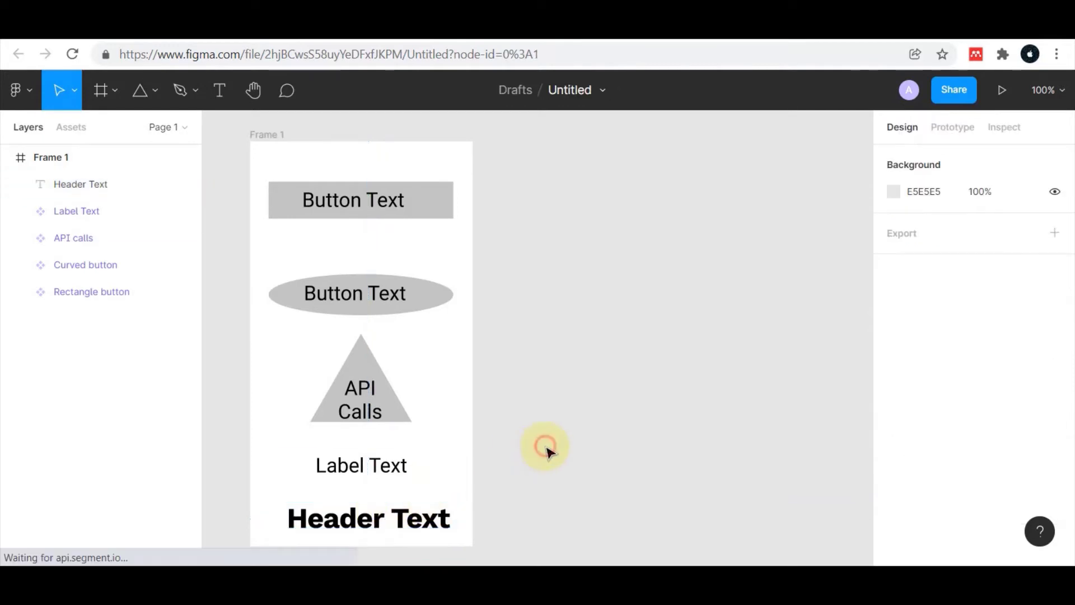
Convert the Header Text layer into a component
right_click(391, 507)
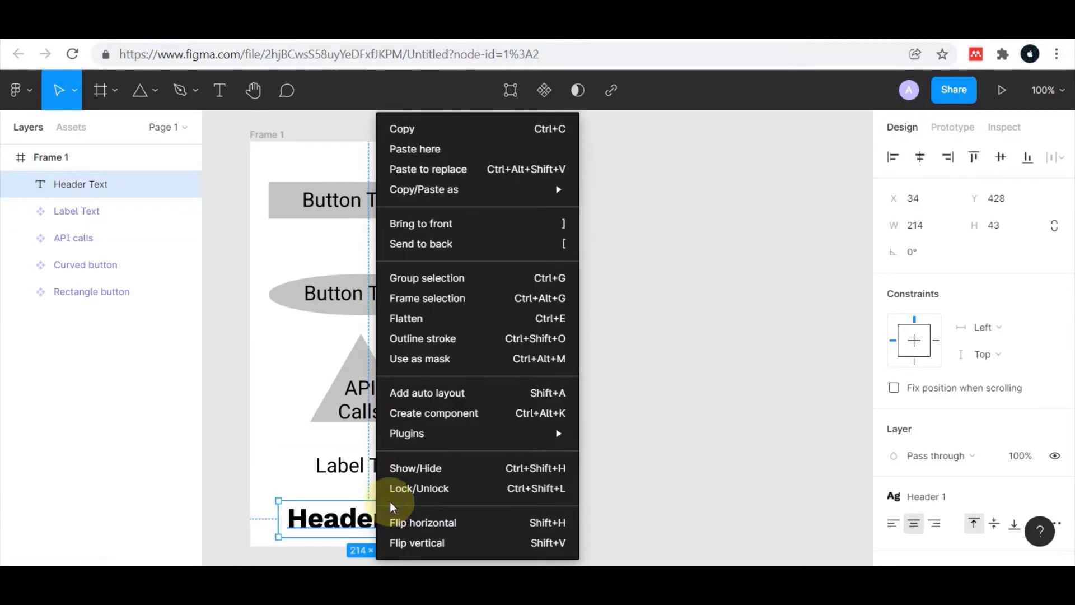
click(523, 408)
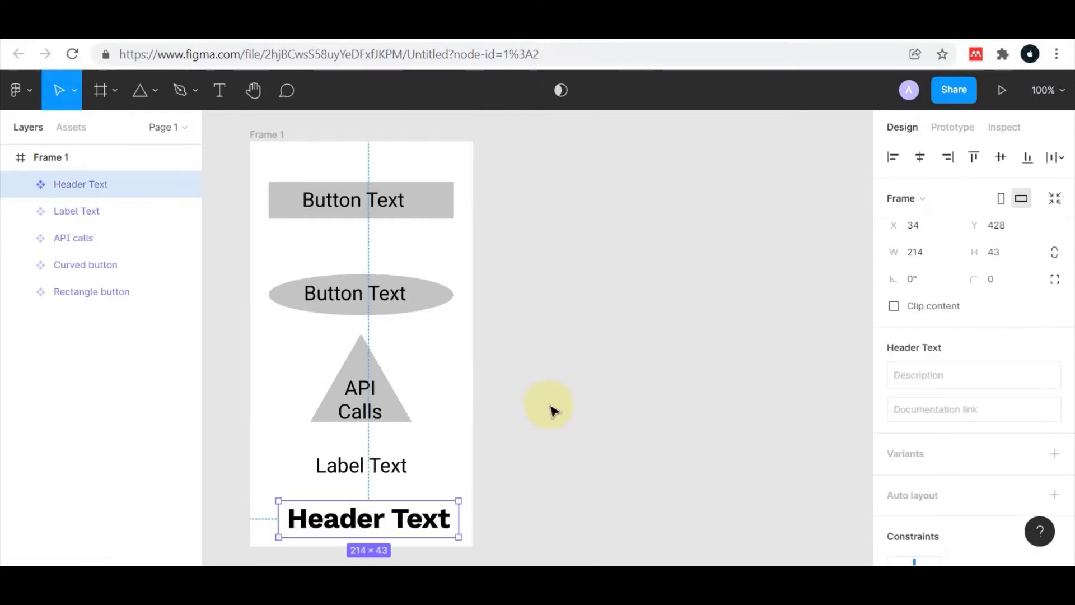
click(581, 409)
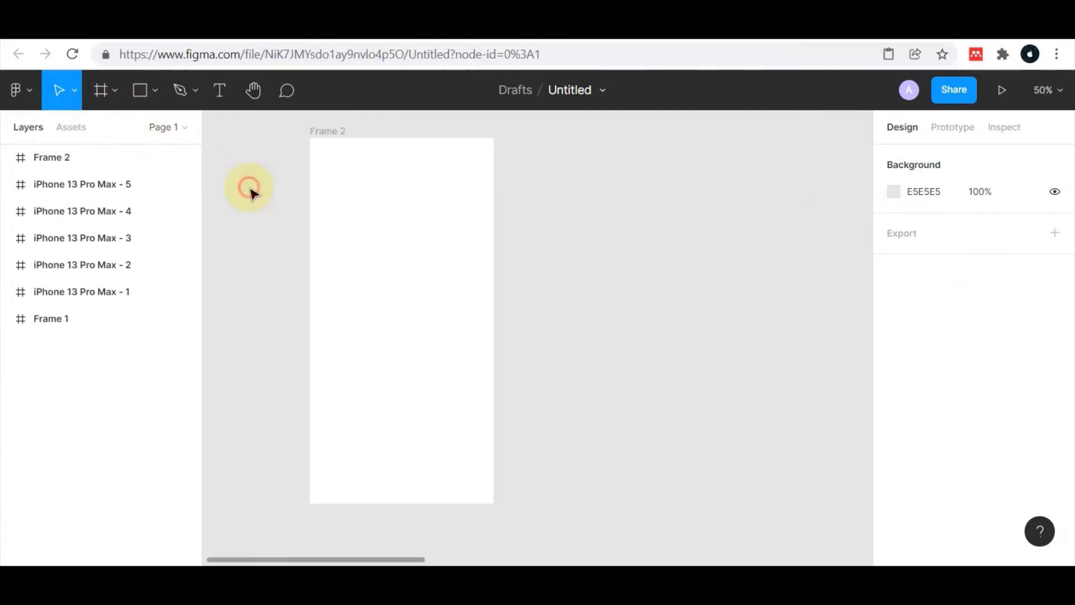
Create a new blank design file and paste the copied components frame into it
click(26, 91)
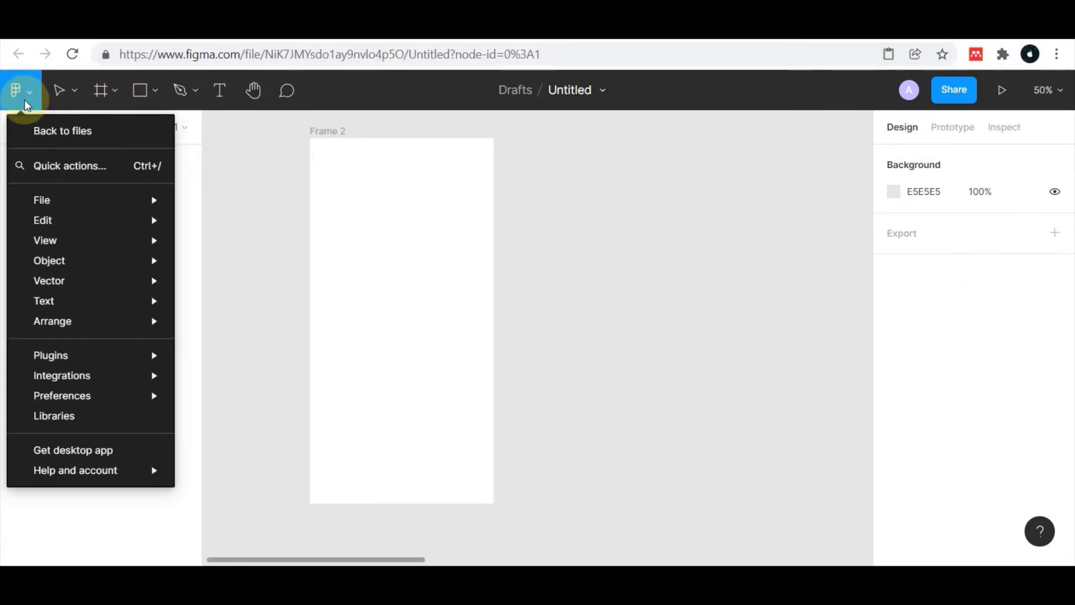
mouse_move(51, 200)
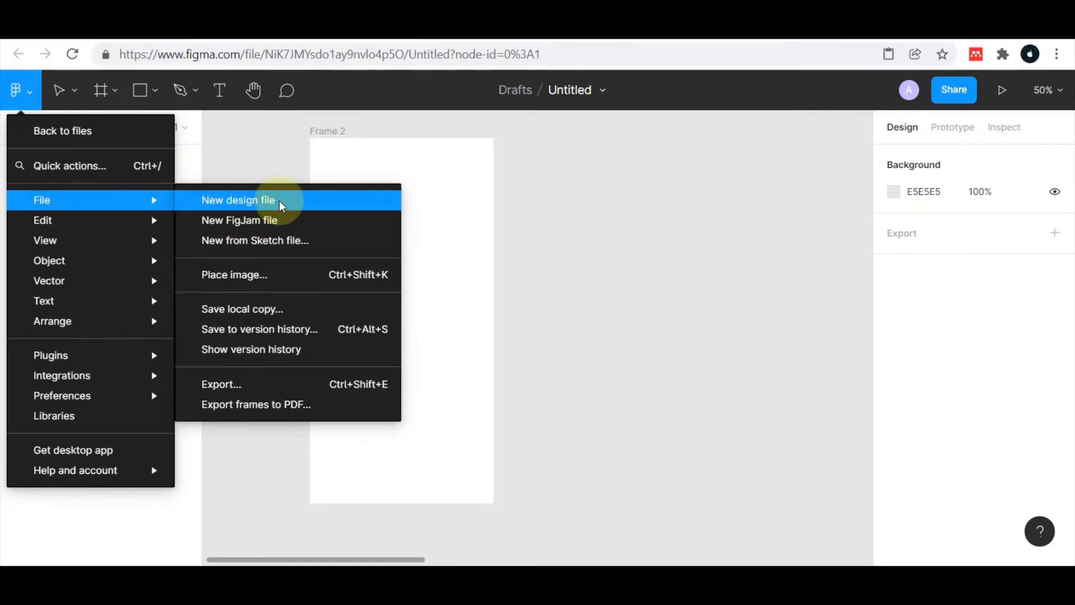
click(280, 202)
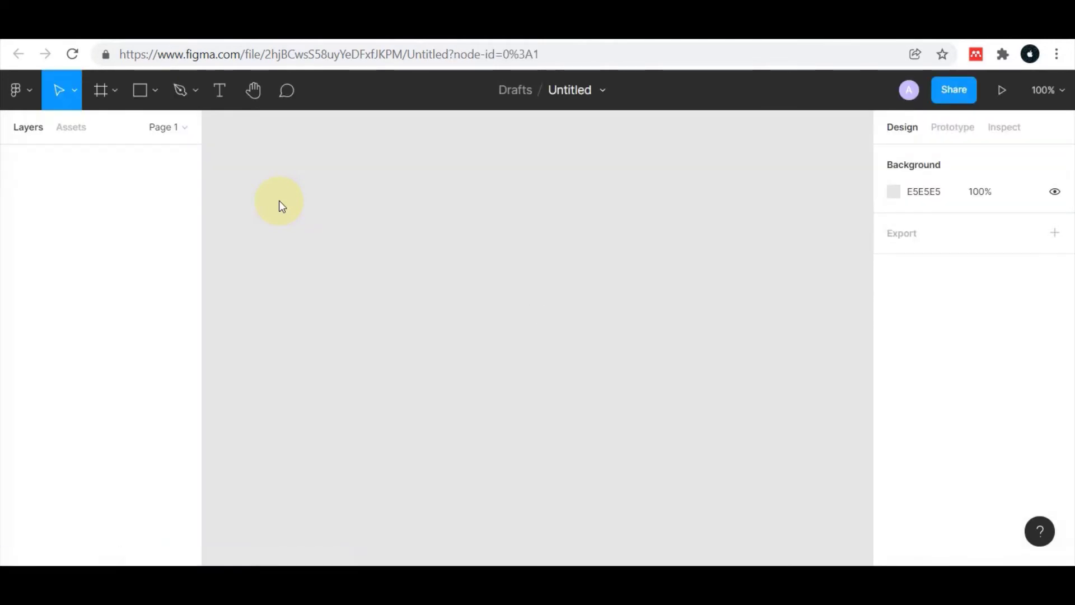
key(ctrl+v)
Add a 375×812 iPhone 13 mini frame and move it beside the components frame
click(117, 90)
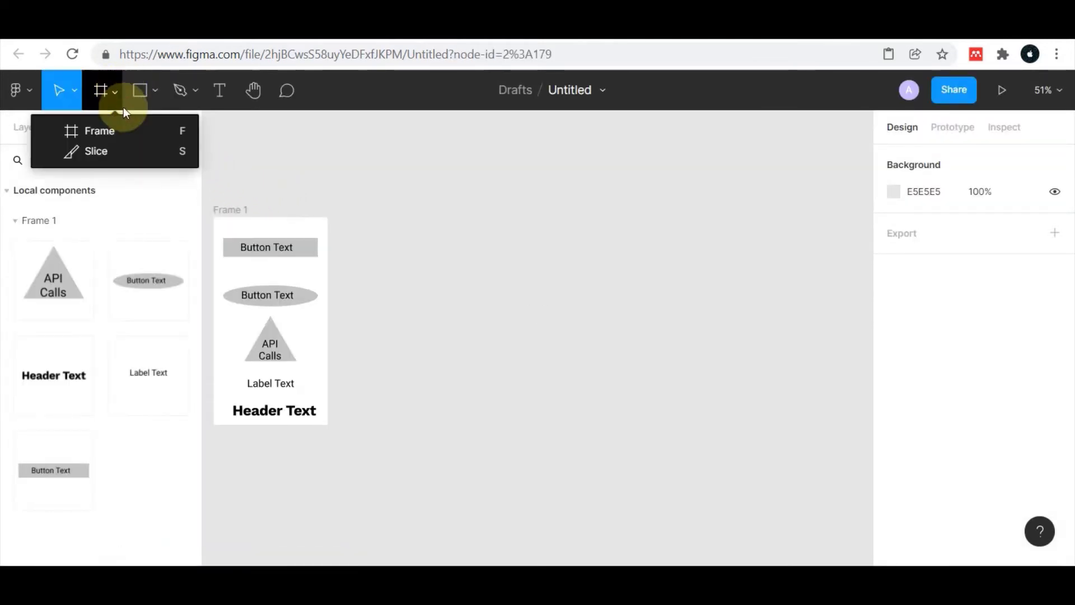
click(134, 128)
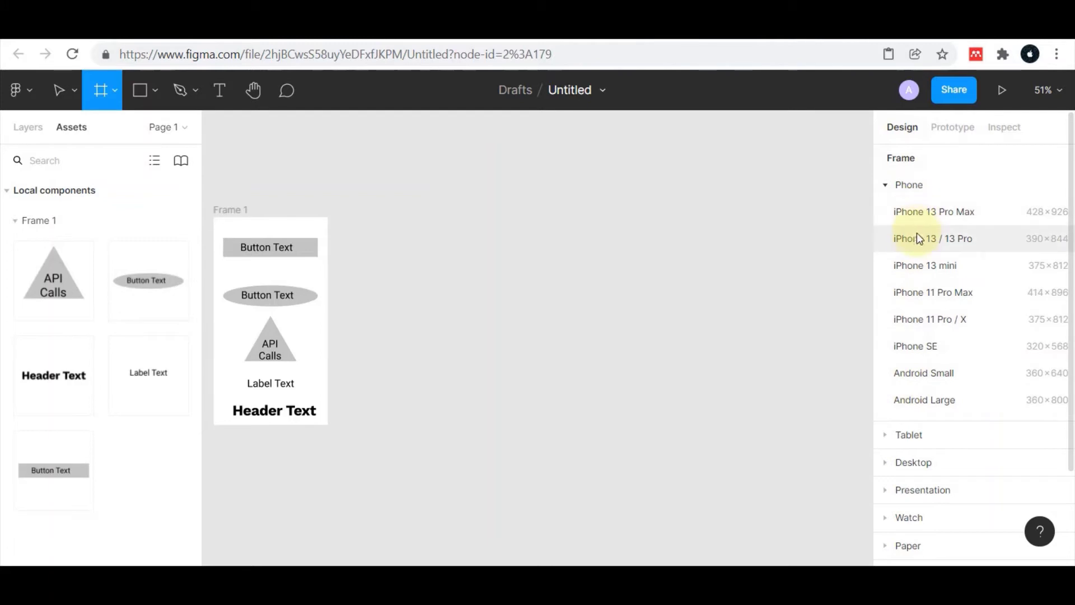
click(913, 266)
drag(530, 313, 442, 321)
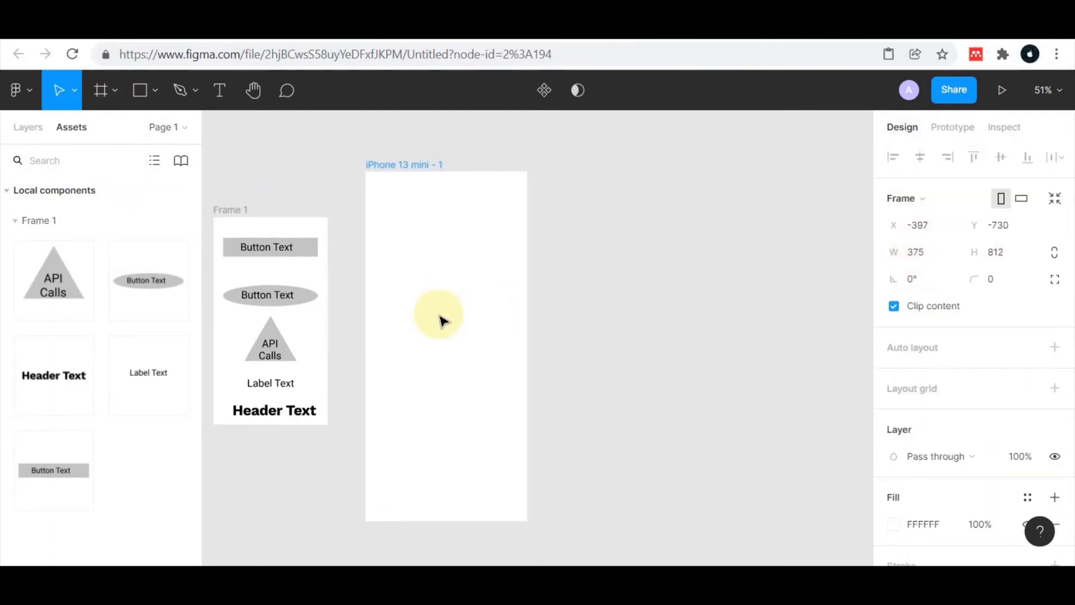
click(582, 307)
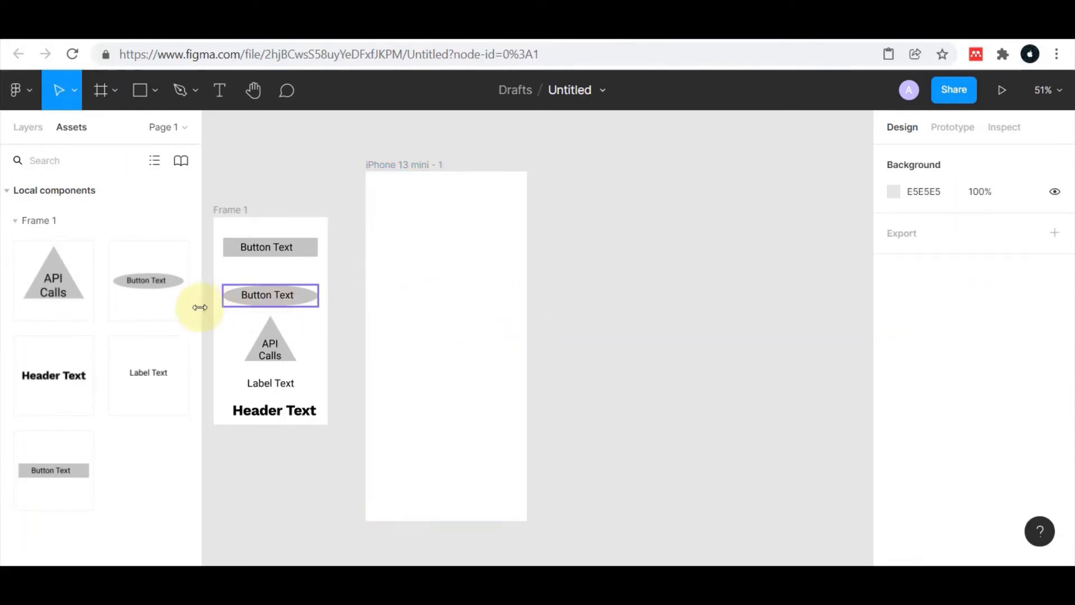
Place a Header Text component instance near the top of the iPhone frame
click(53, 381)
drag(396, 192, 414, 190)
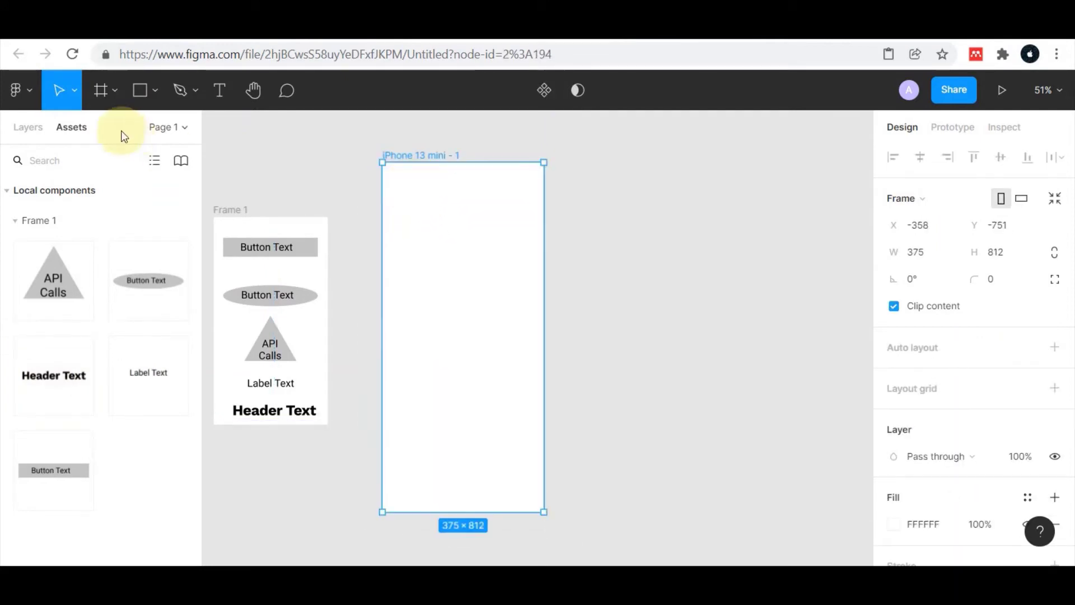
mouse_move(76, 364)
mouse_down()
mouse_move(187, 355)
mouse_move(473, 205)
mouse_move(492, 206)
mouse_up()
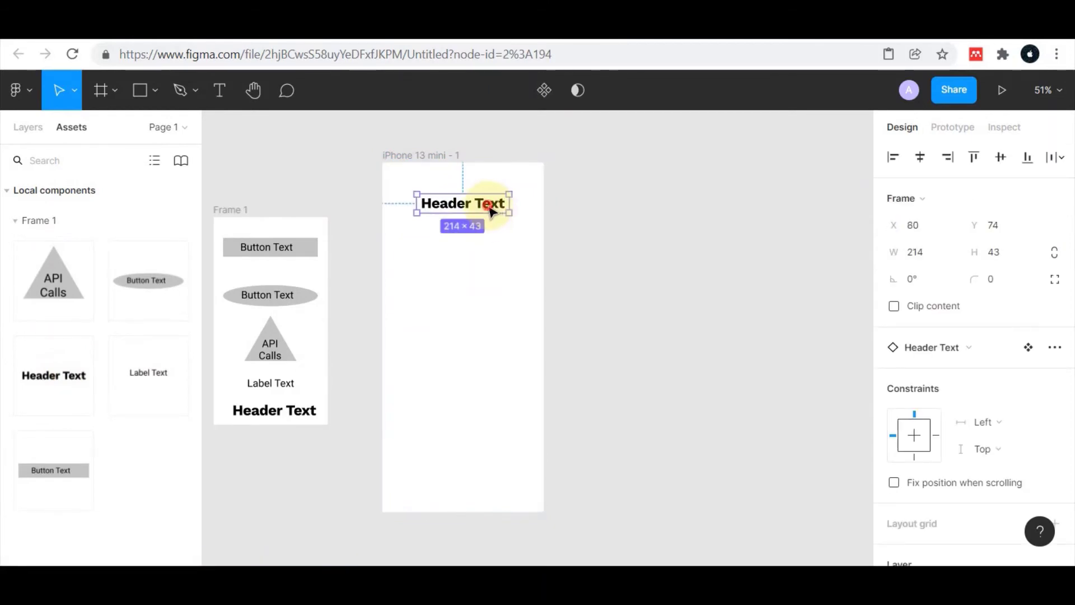
Replace the Header Text placeholder with 'I am a'
double_click(485, 204)
double_click(460, 205)
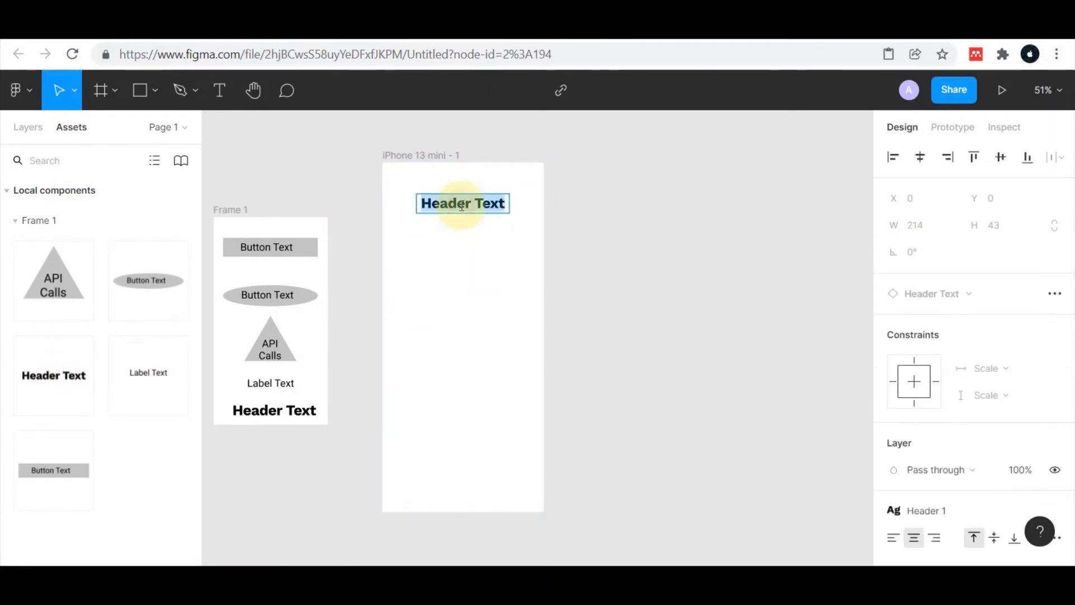
key(BackSpace)
text(am a)
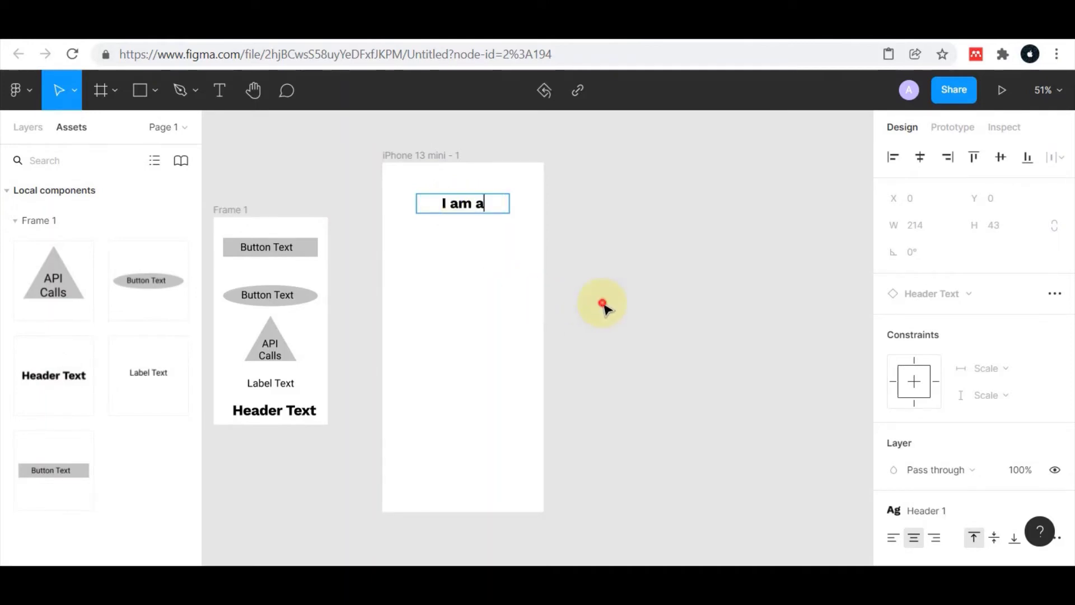
key(Escape)
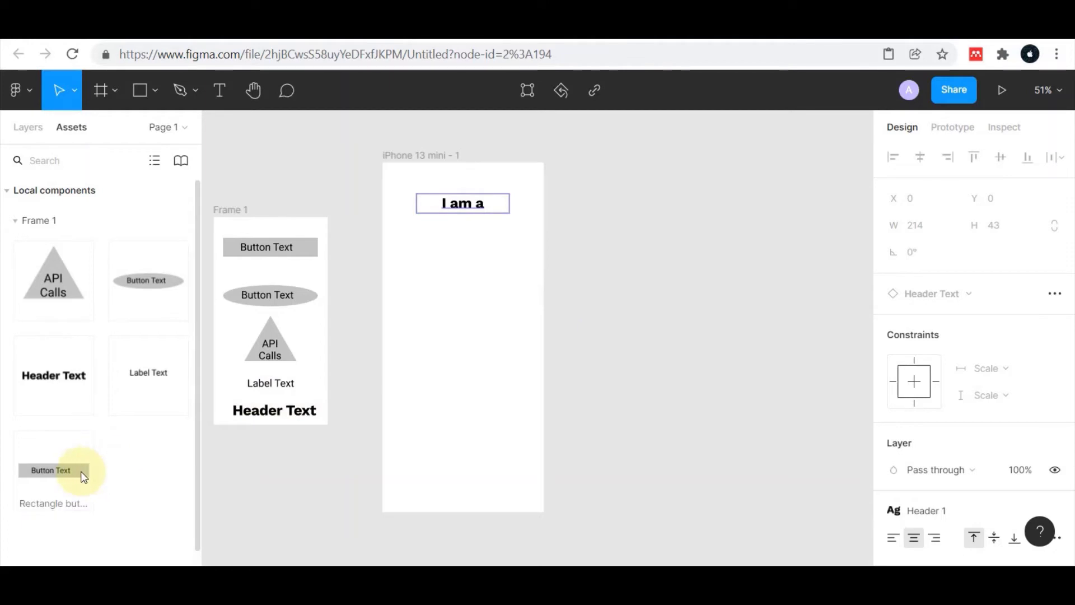
Place a Rectangle button below the header, labelled 'Customer' and centre-aligned
mouse_move(81, 472)
mouse_down()
mouse_move(482, 265)
mouse_move(525, 261)
mouse_up()
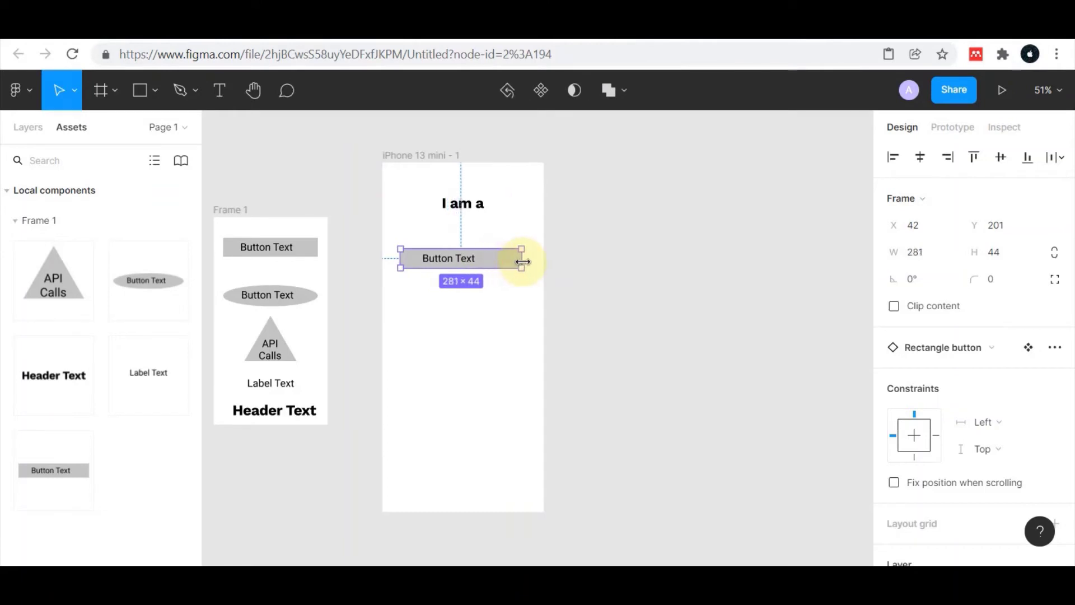
double_click(464, 259)
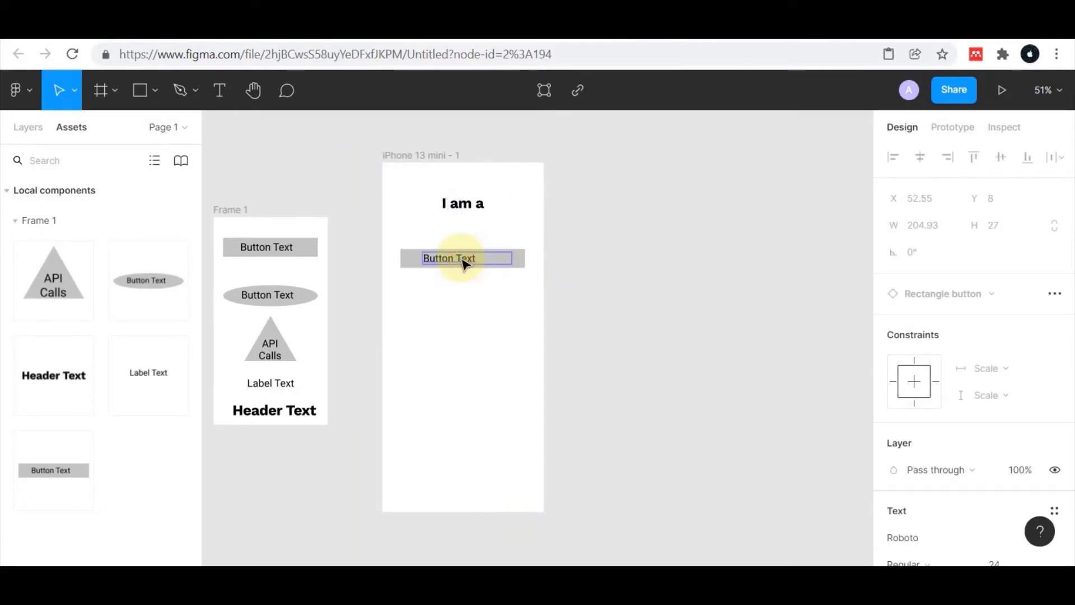
double_click(457, 256)
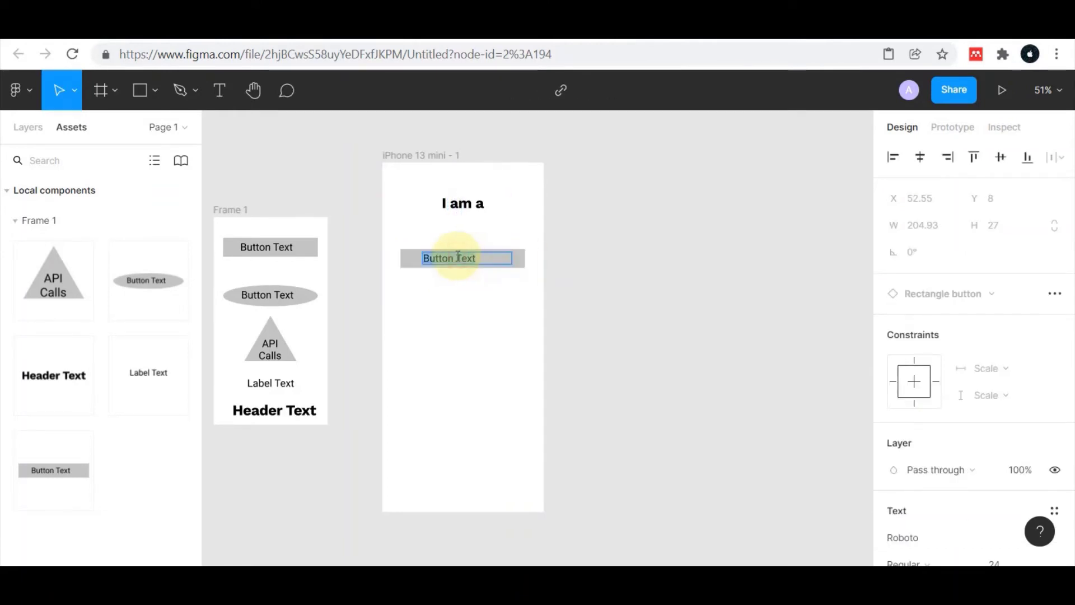
text(Customer)
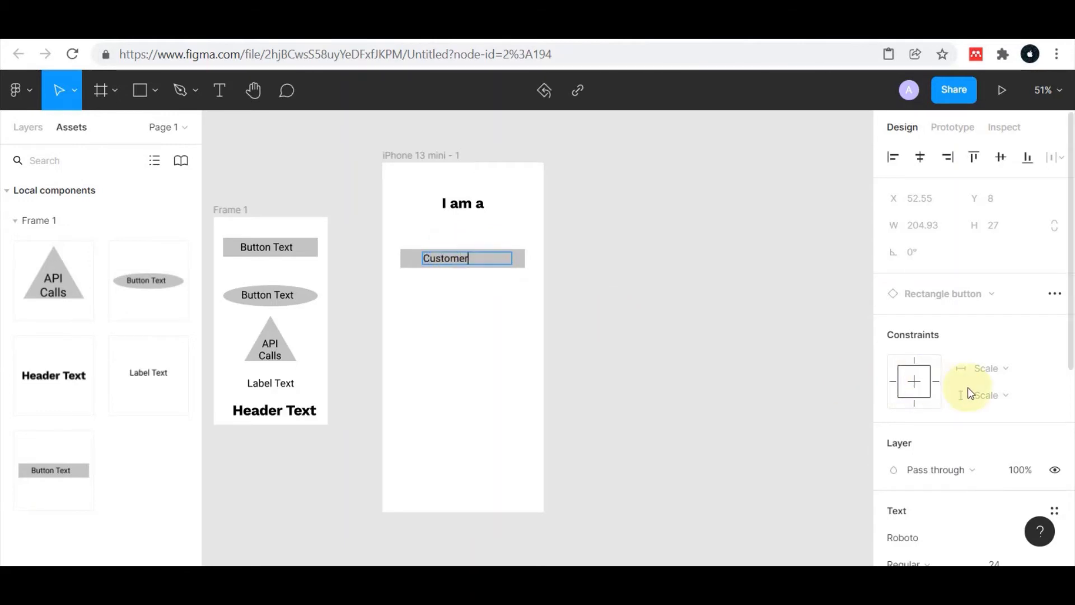
scroll(968, 389, down, 1)
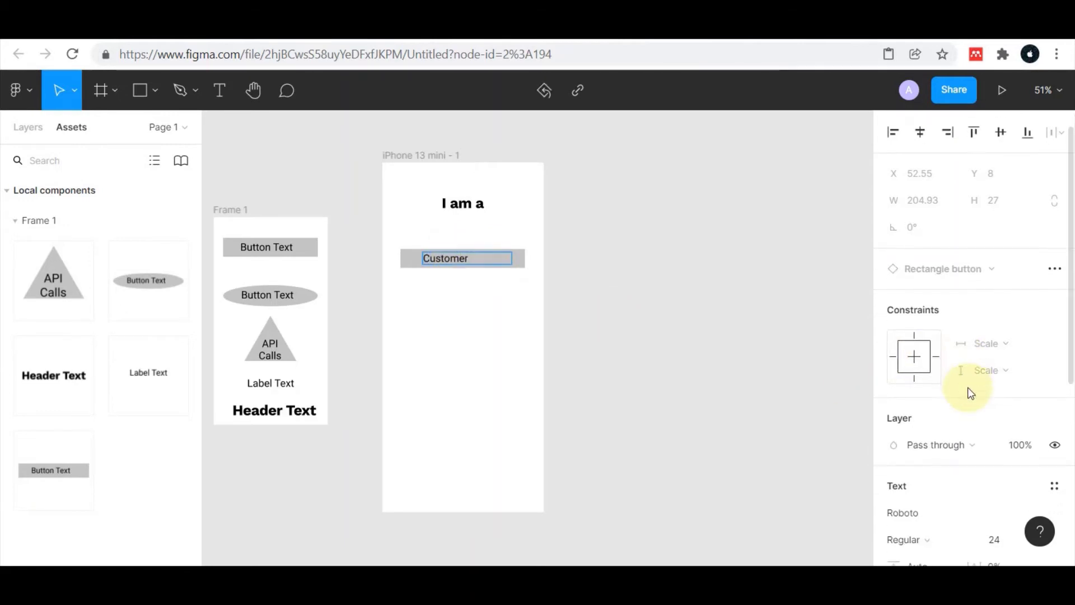
scroll(970, 390, down, 4)
click(915, 424)
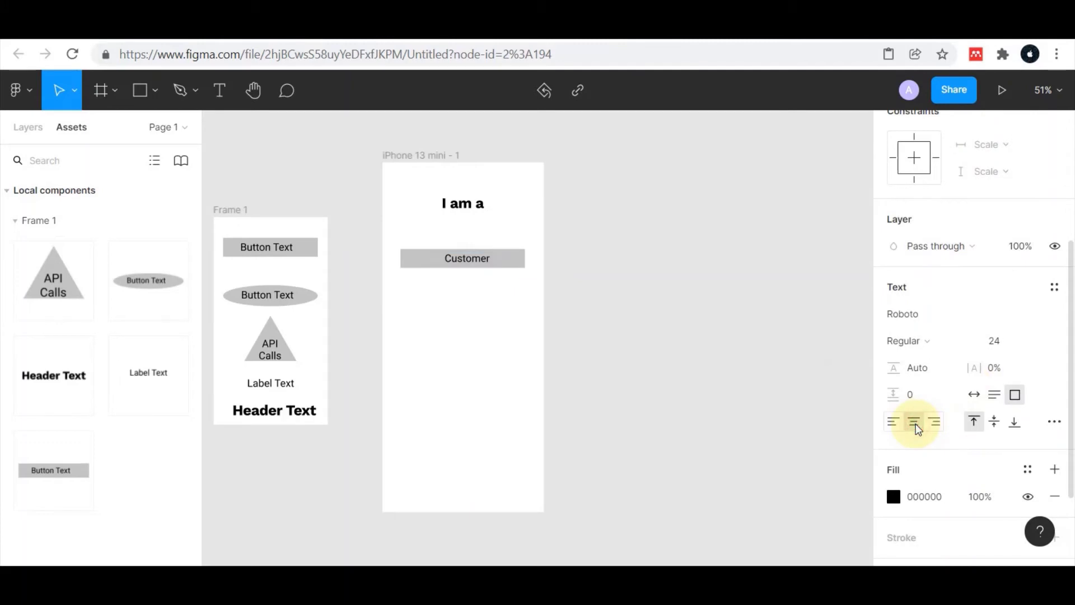
Make the Customer label bold at size 36 and stretch the button to 62 tall
click(473, 258)
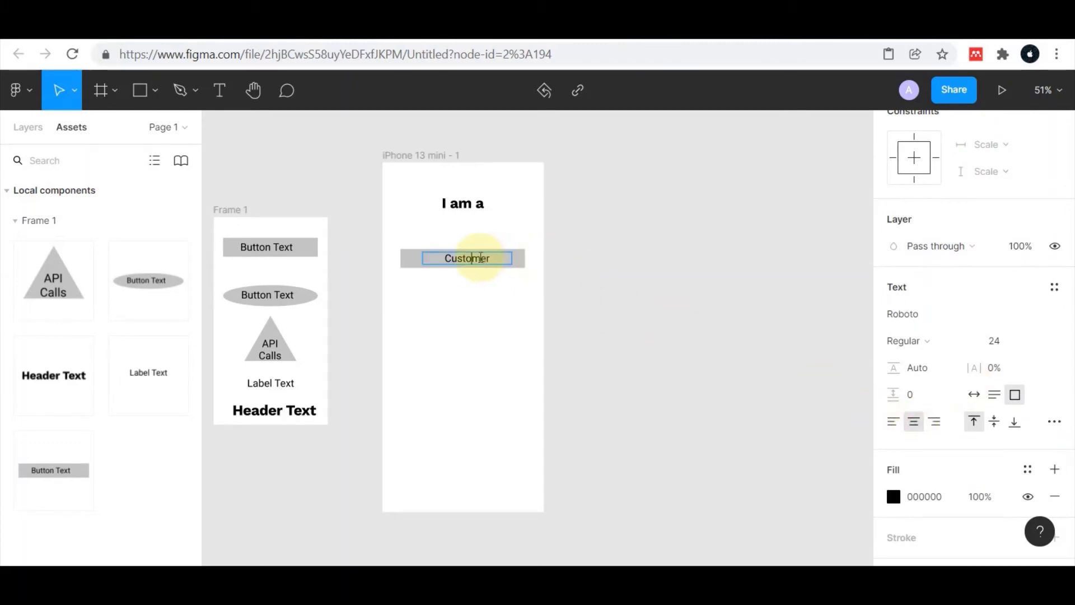
double_click(480, 257)
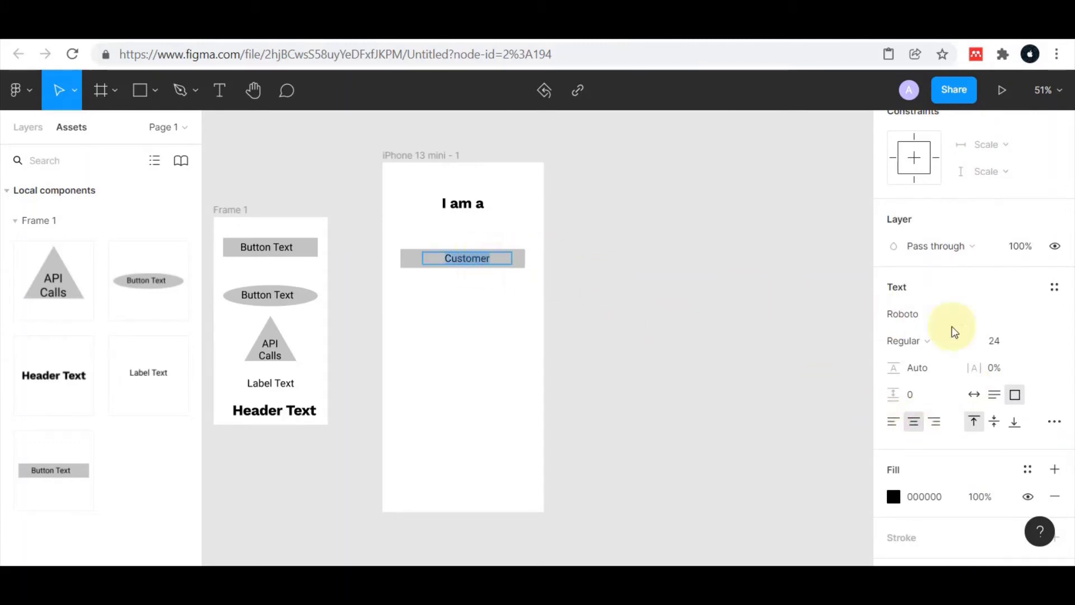
click(1036, 345)
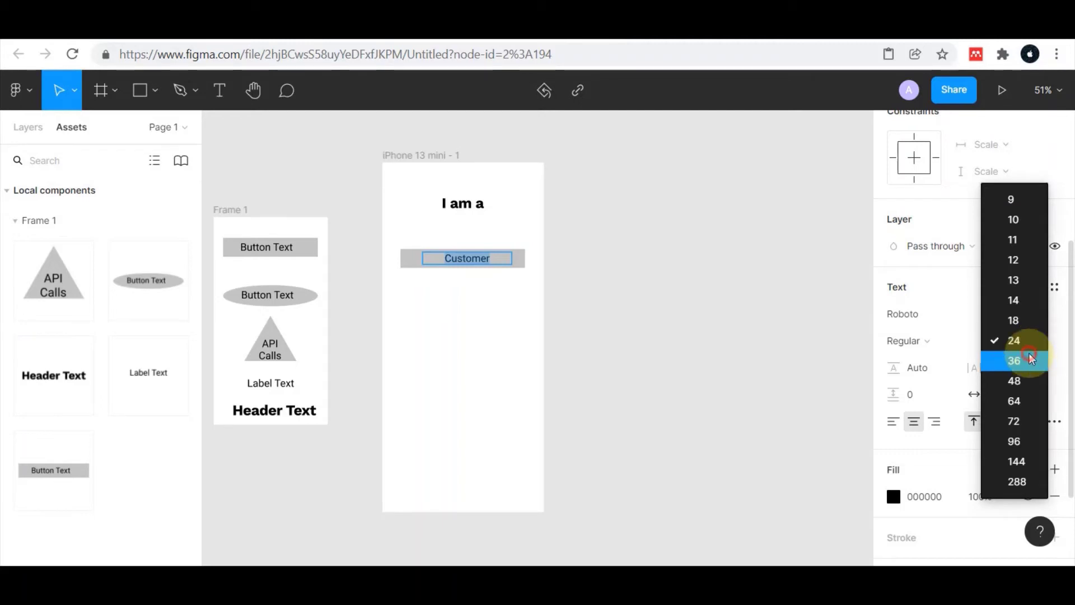
click(1031, 359)
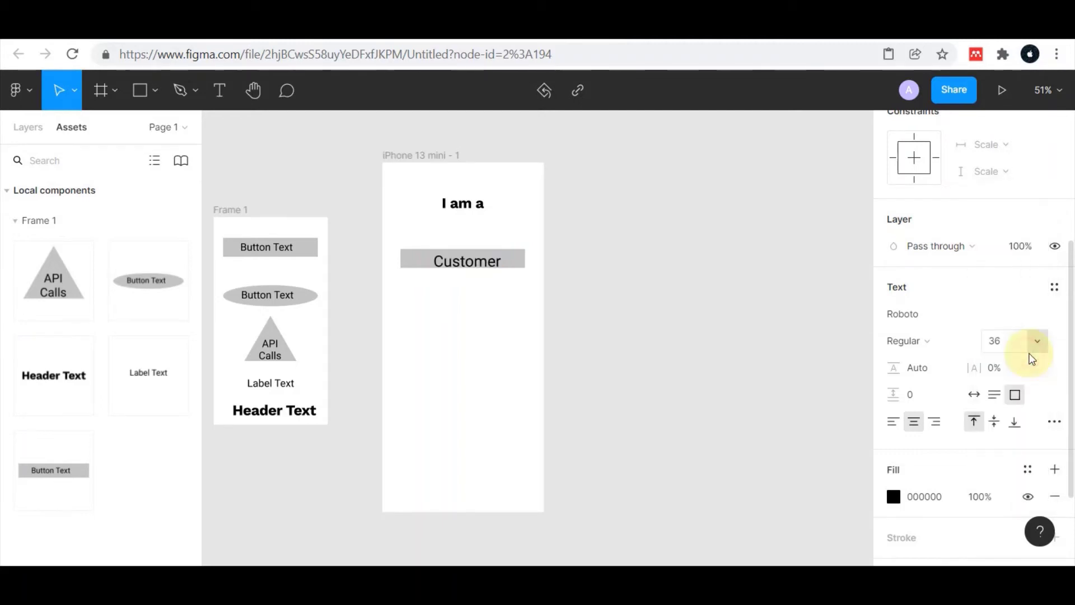
click(969, 341)
click(942, 381)
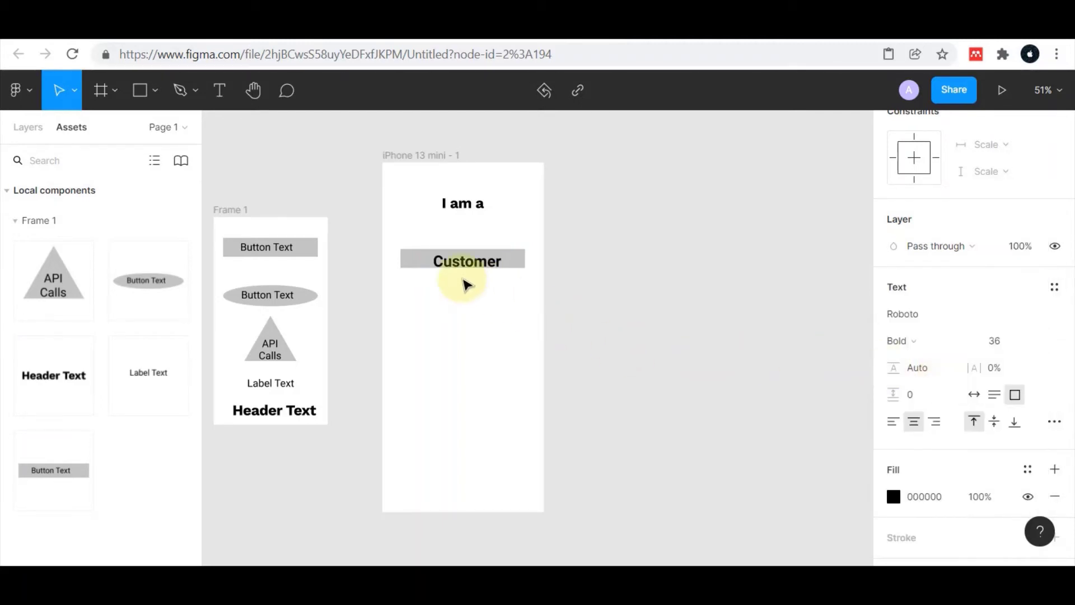
drag(464, 257, 518, 260)
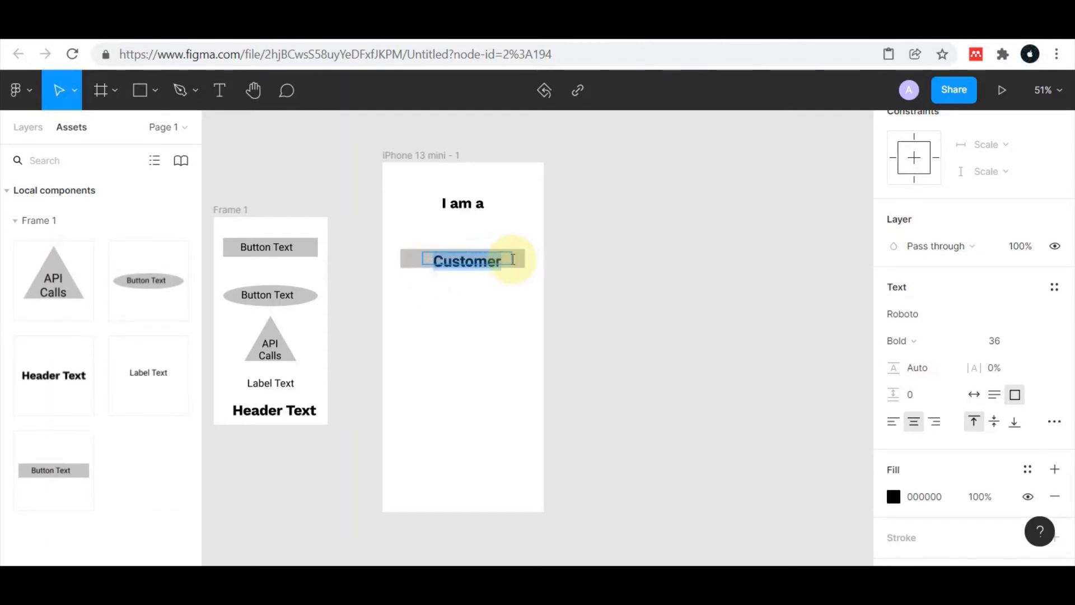
click(526, 272)
click(416, 266)
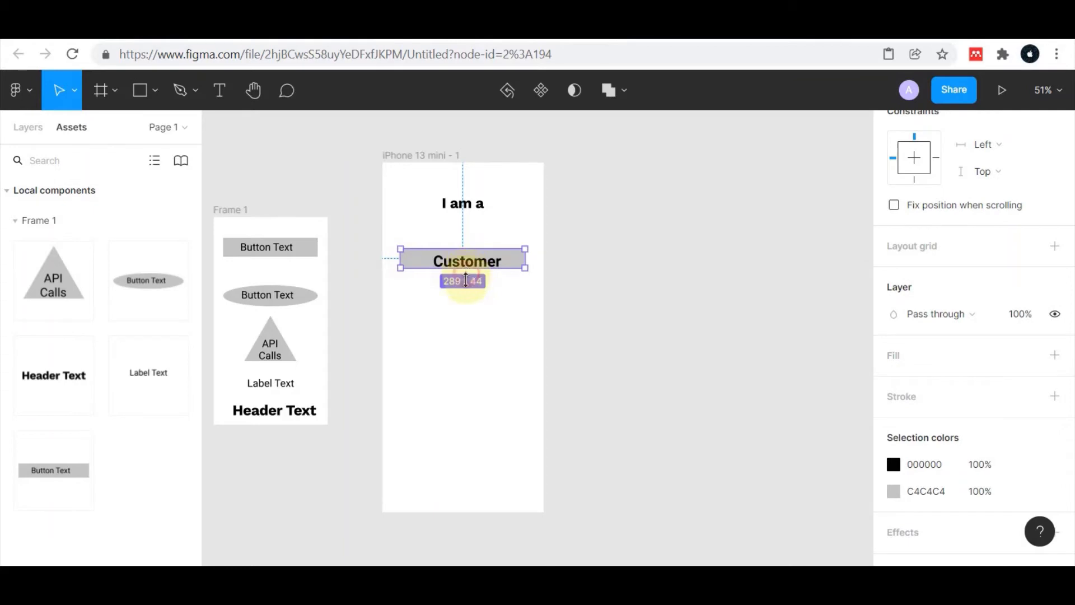
drag(466, 280, 468, 276)
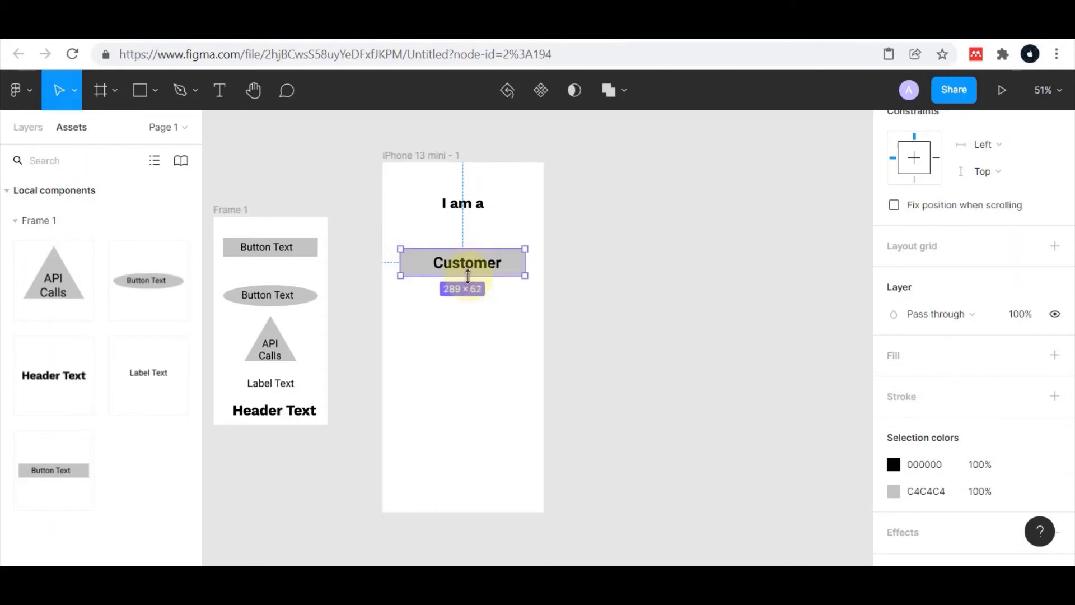
click(647, 289)
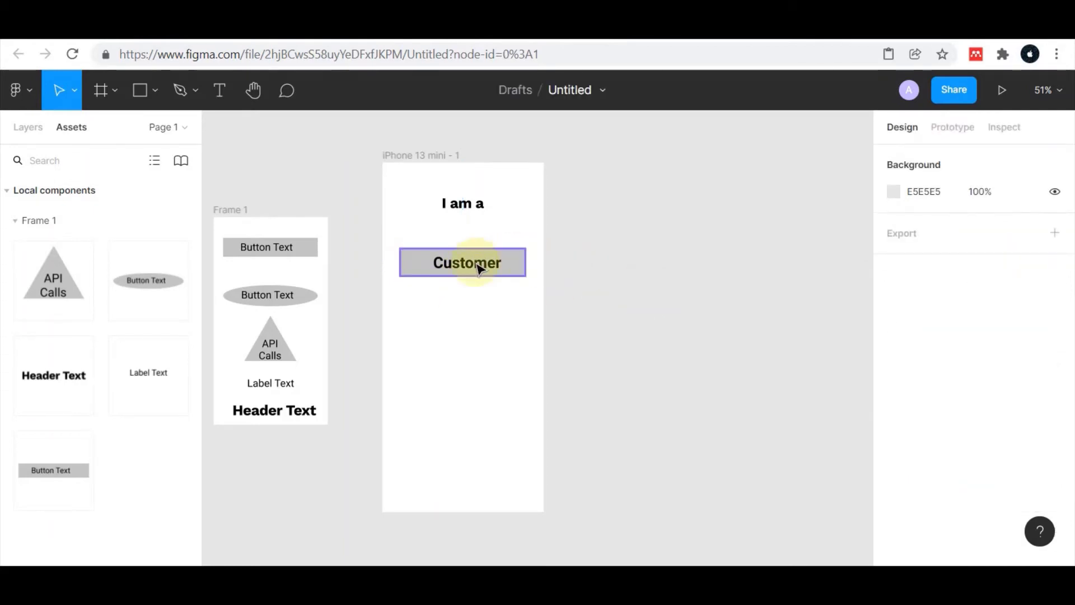
Paste a copy of the Customer button below it and relabel it 'Retailer'
right_click(519, 258)
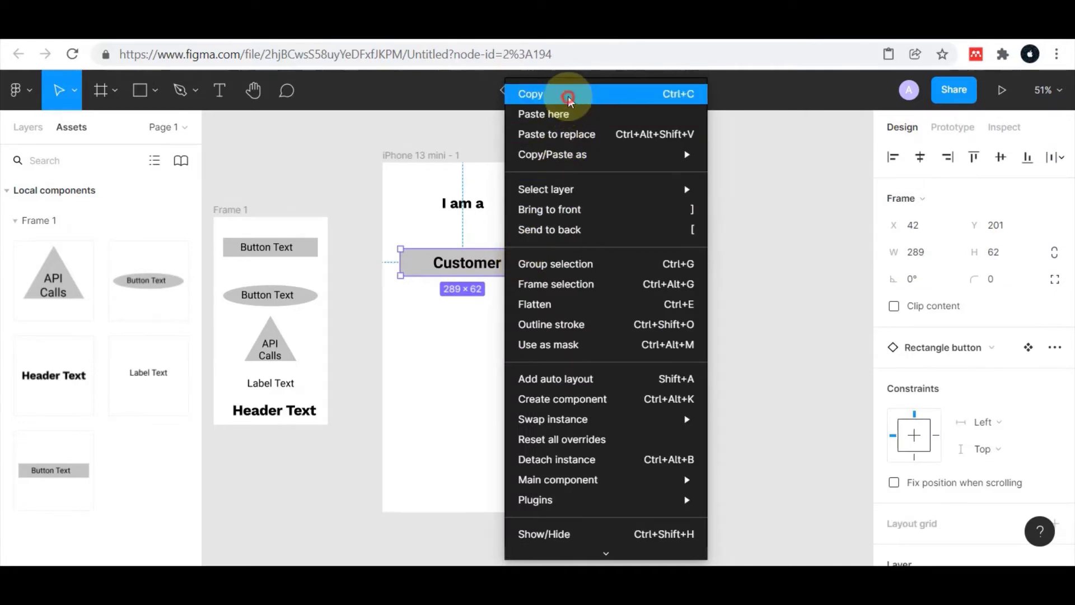
click(520, 93)
right_click(474, 339)
click(501, 114)
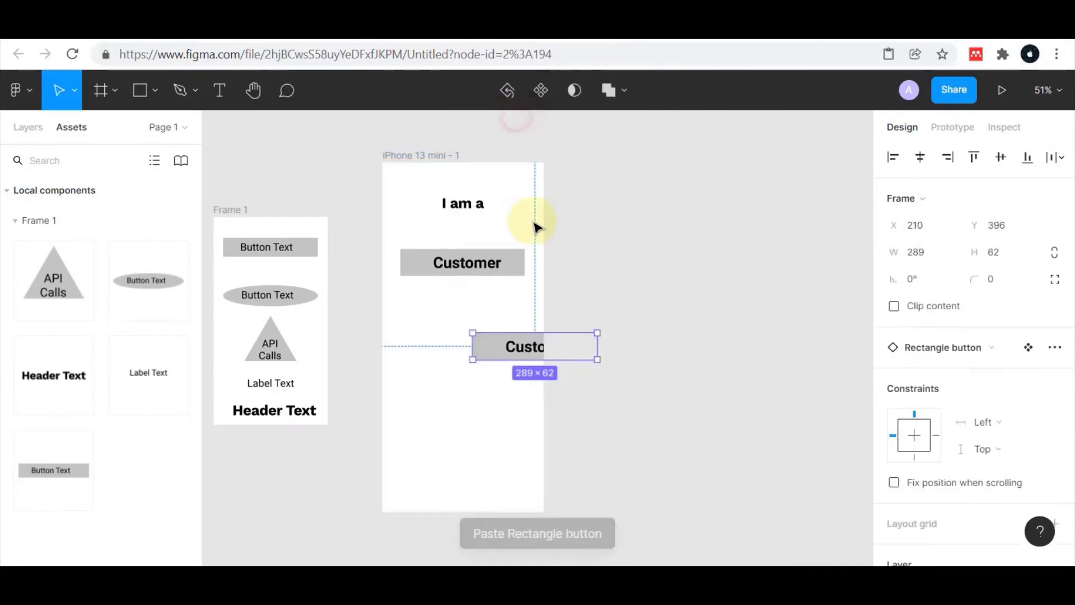
drag(489, 346, 415, 311)
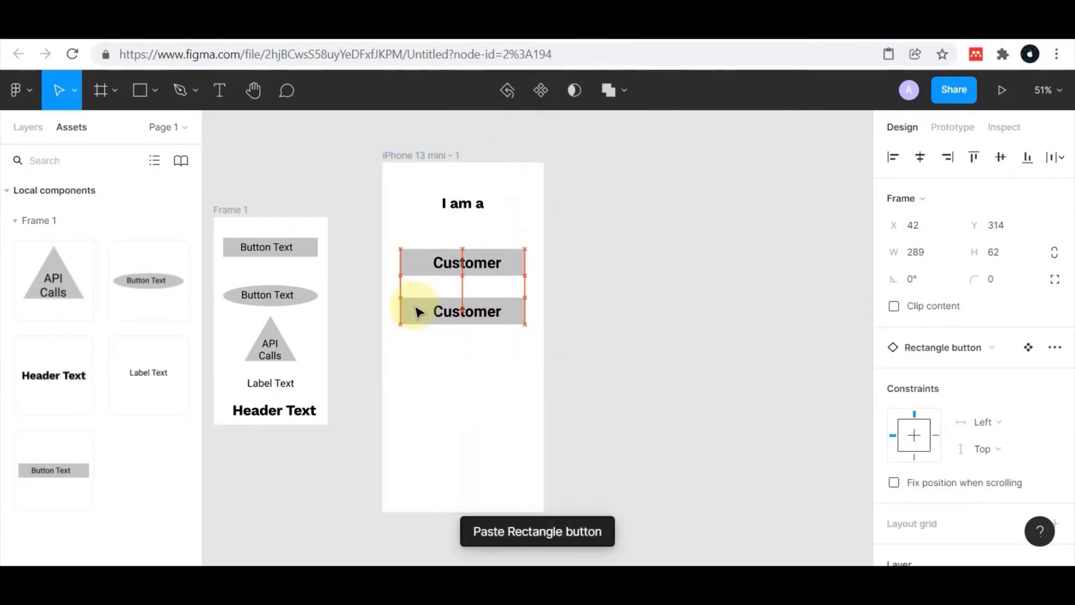
double_click(468, 312)
double_click(466, 311)
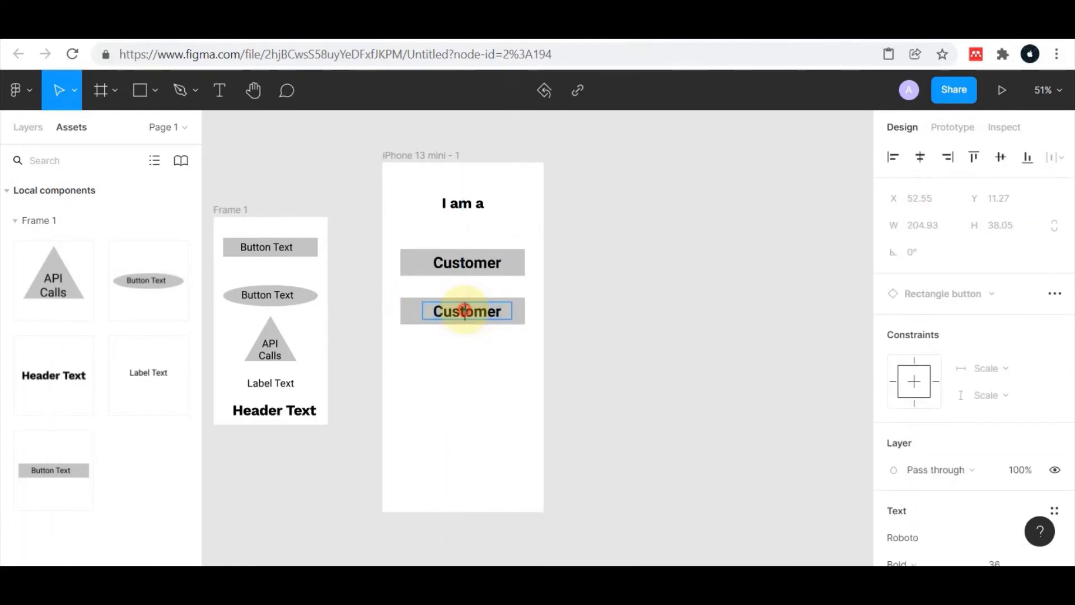
text(Retailer)
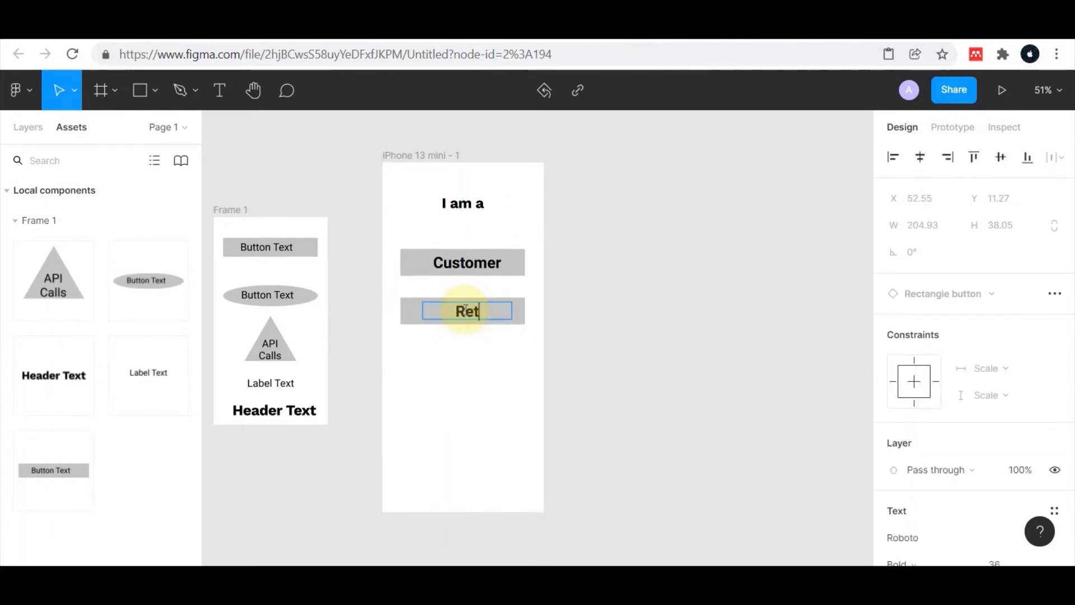
Paste a third copy below Retailer and relabel it 'Bank'
right_click(461, 378)
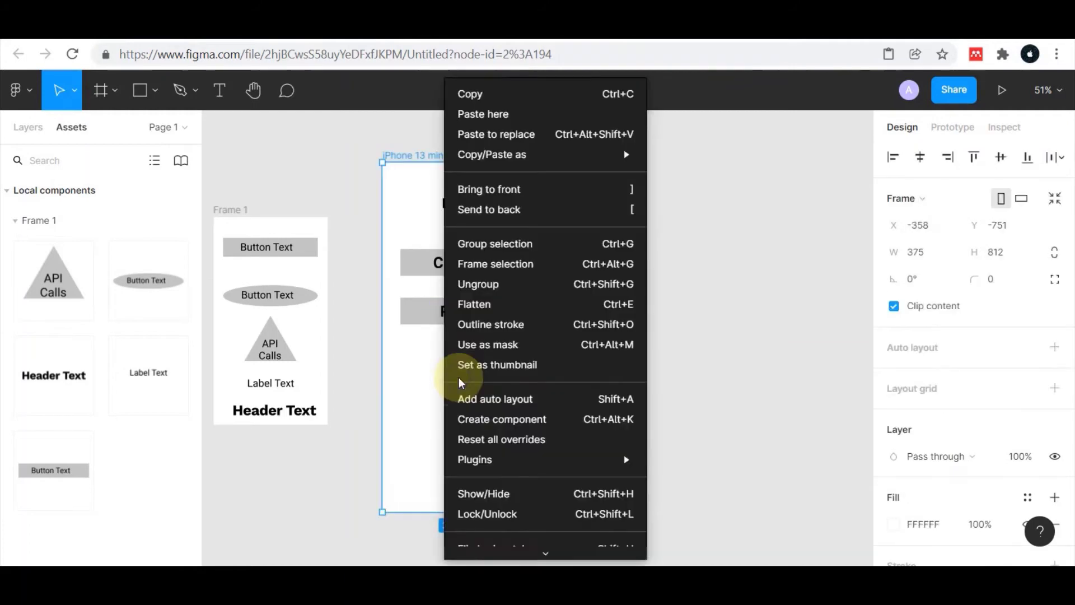
click(475, 114)
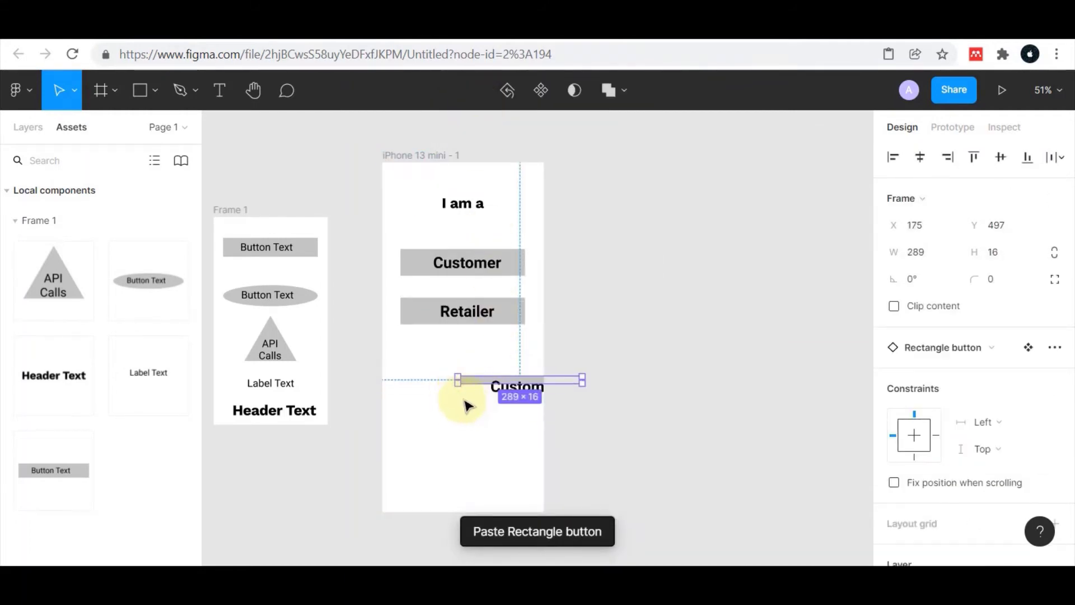
mouse_move(478, 389)
mouse_down()
mouse_move(411, 356)
mouse_move(422, 363)
mouse_up()
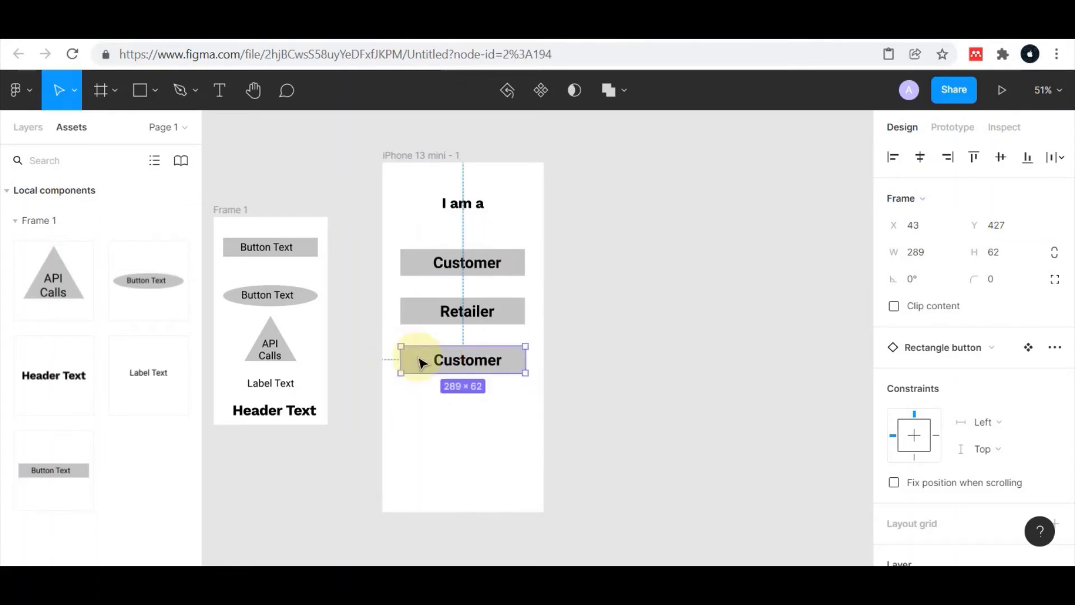
double_click(477, 360)
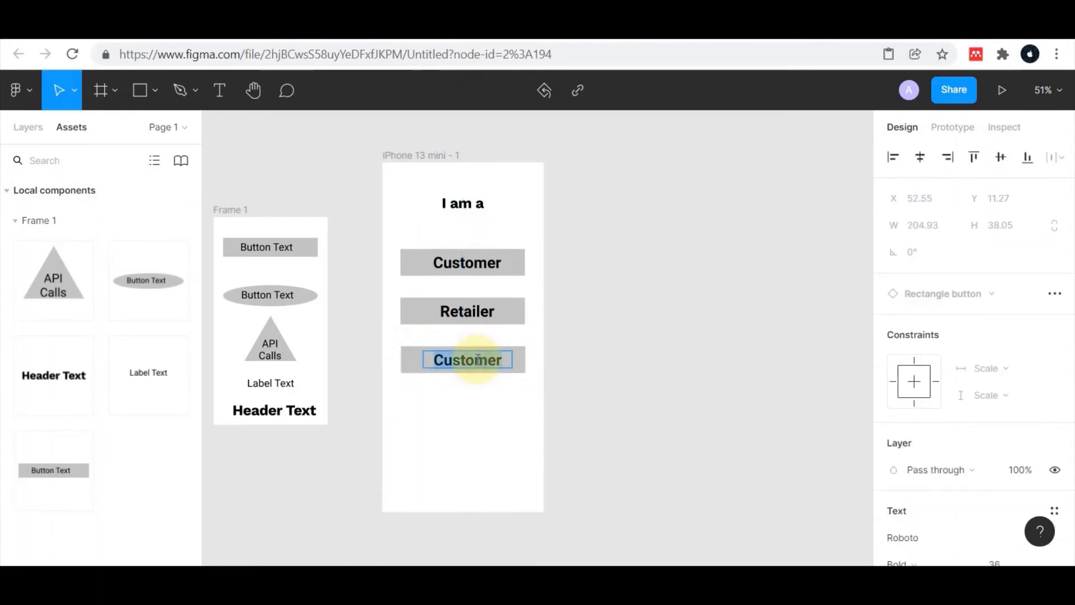
text(Bank)
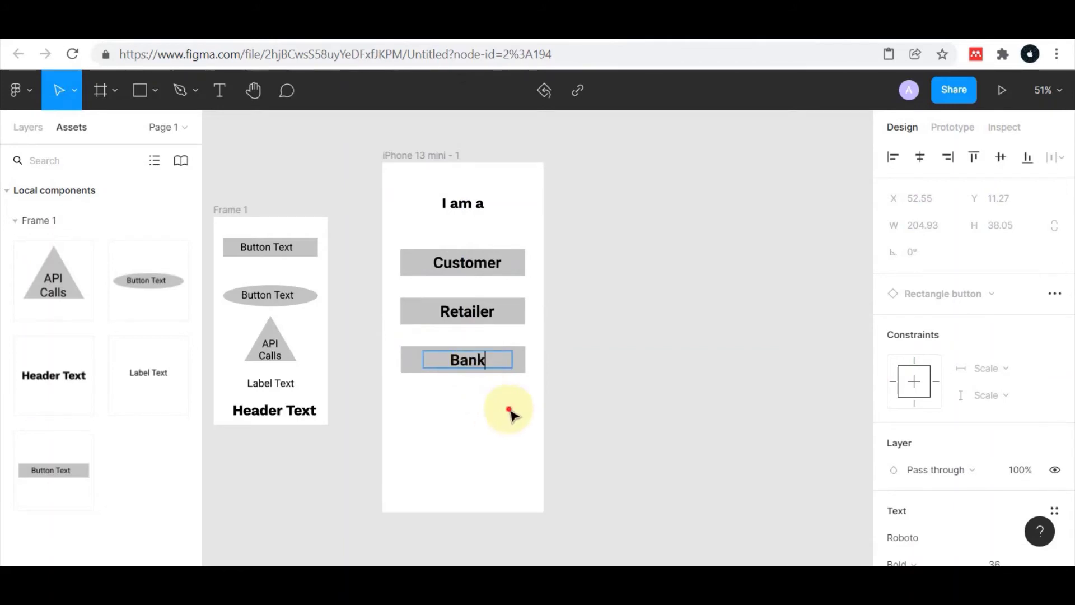
key(Escape)
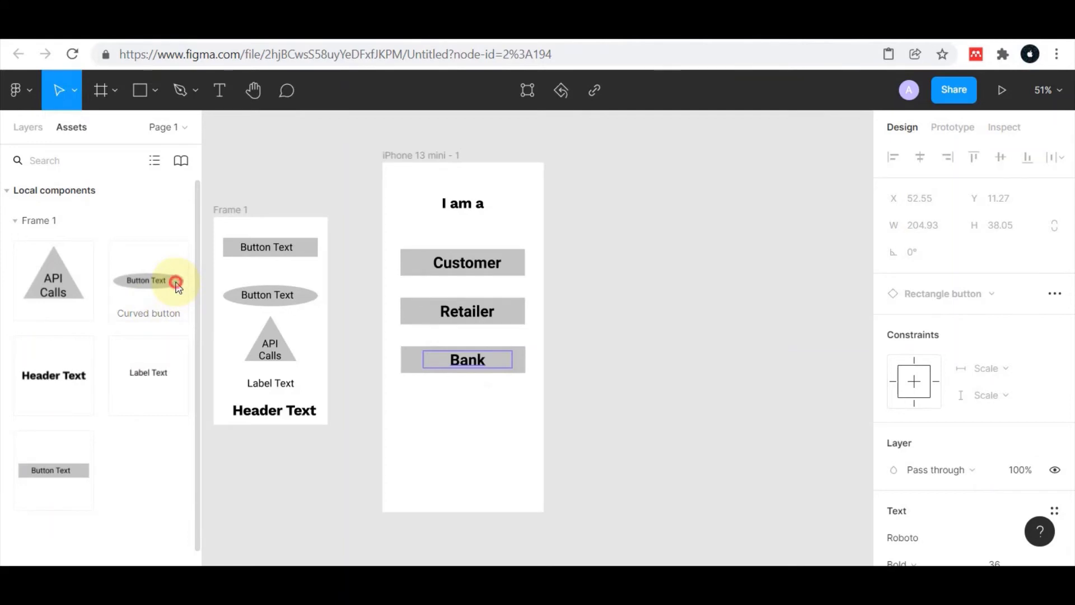
Place a Curved button near the bottom of the screen and label it 'Logout'
drag(176, 286, 487, 459)
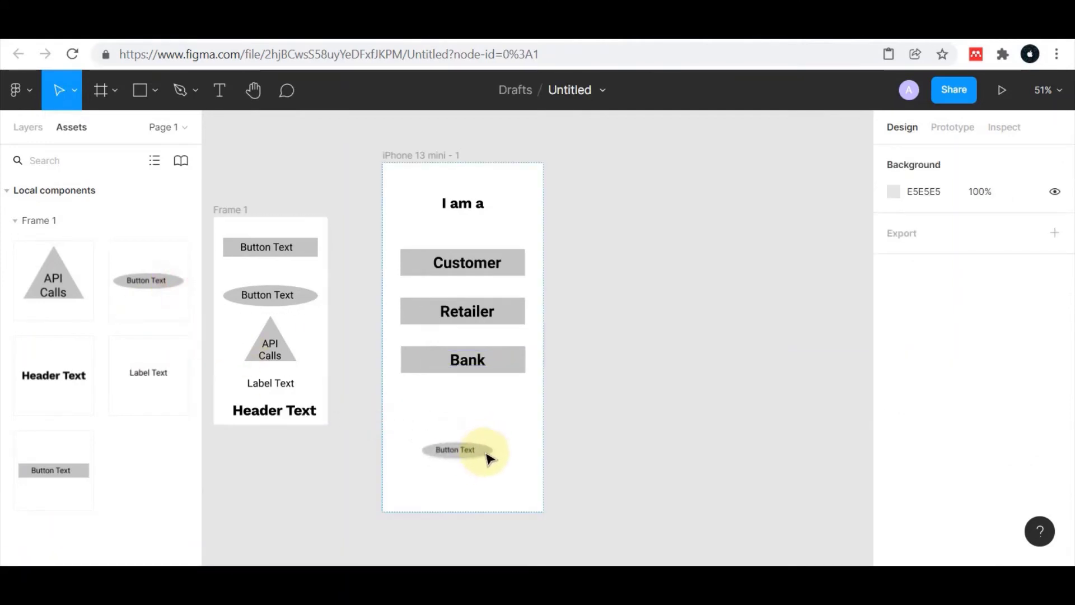
double_click(457, 448)
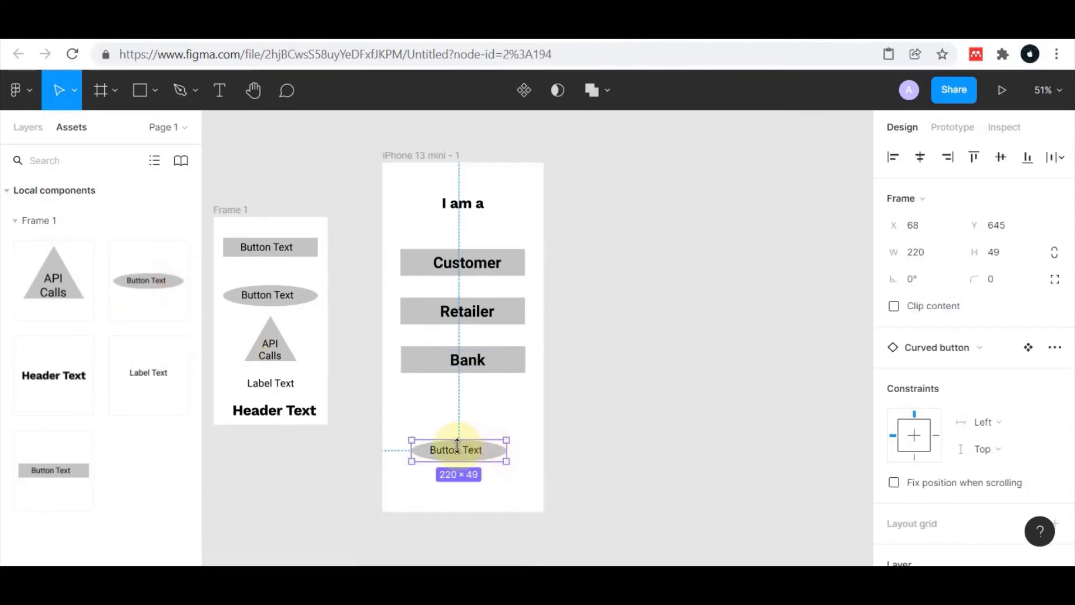
double_click(458, 450)
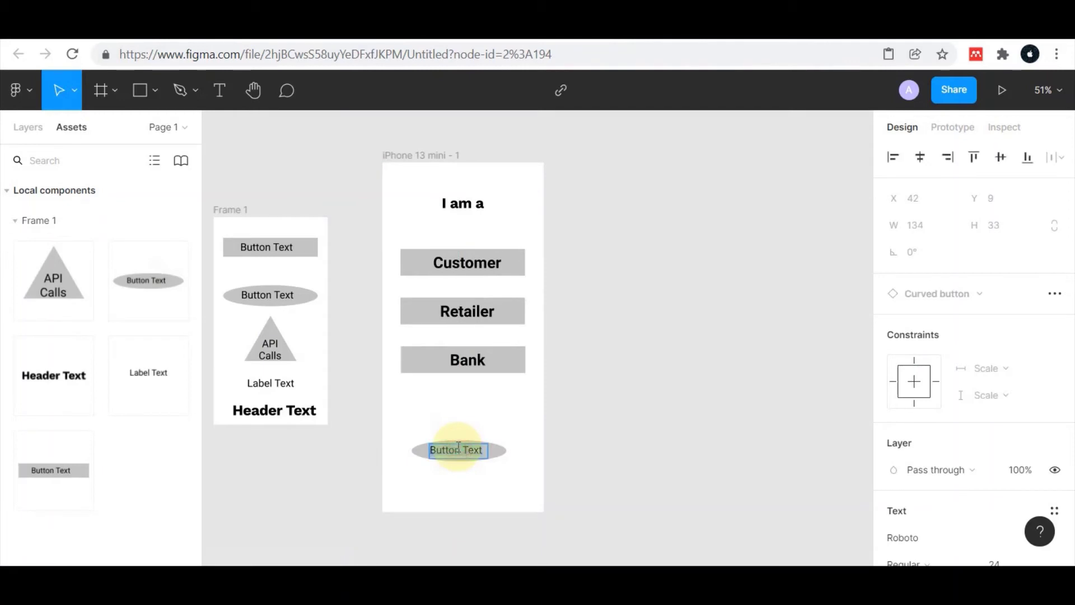
text(Logout)
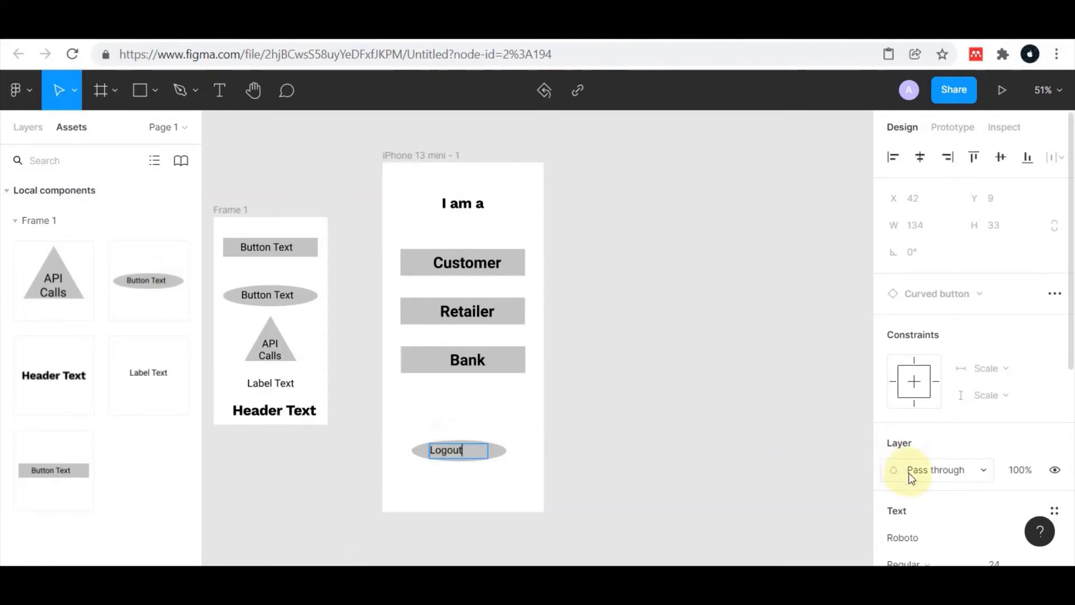
click(453, 449)
double_click(453, 449)
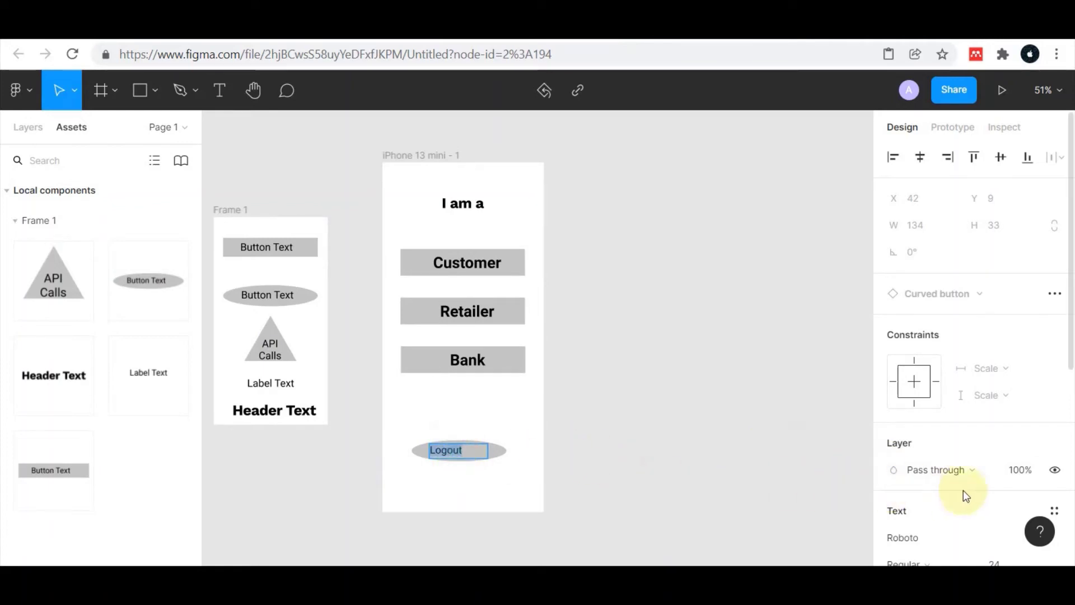
Make the Logout label bold, size 30, and centre-aligned
scroll(1017, 446, down, 3)
scroll(1017, 445, down, 1)
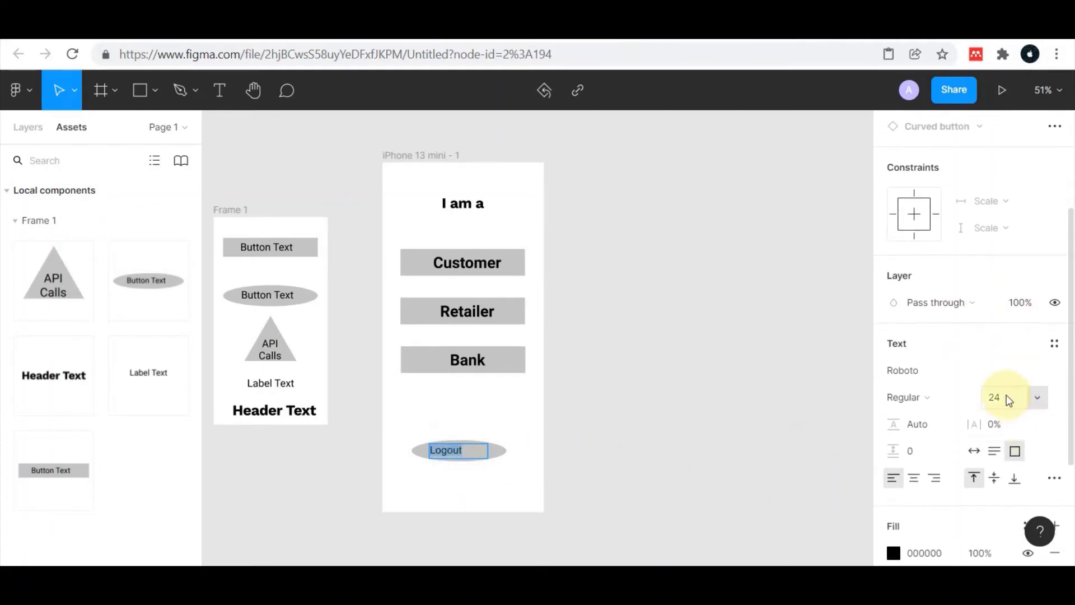
click(933, 398)
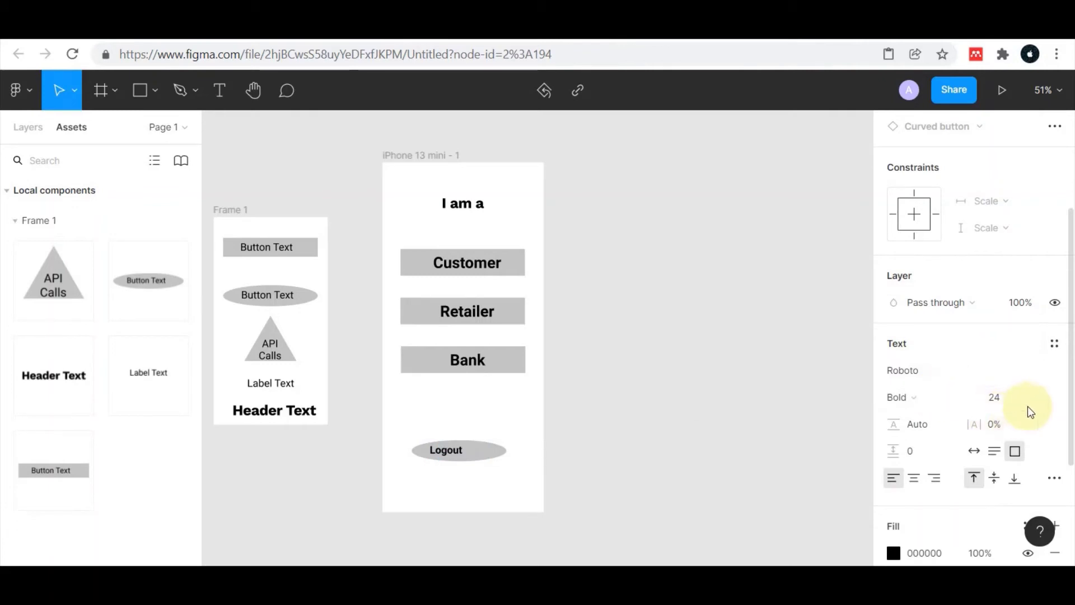
click(1040, 400)
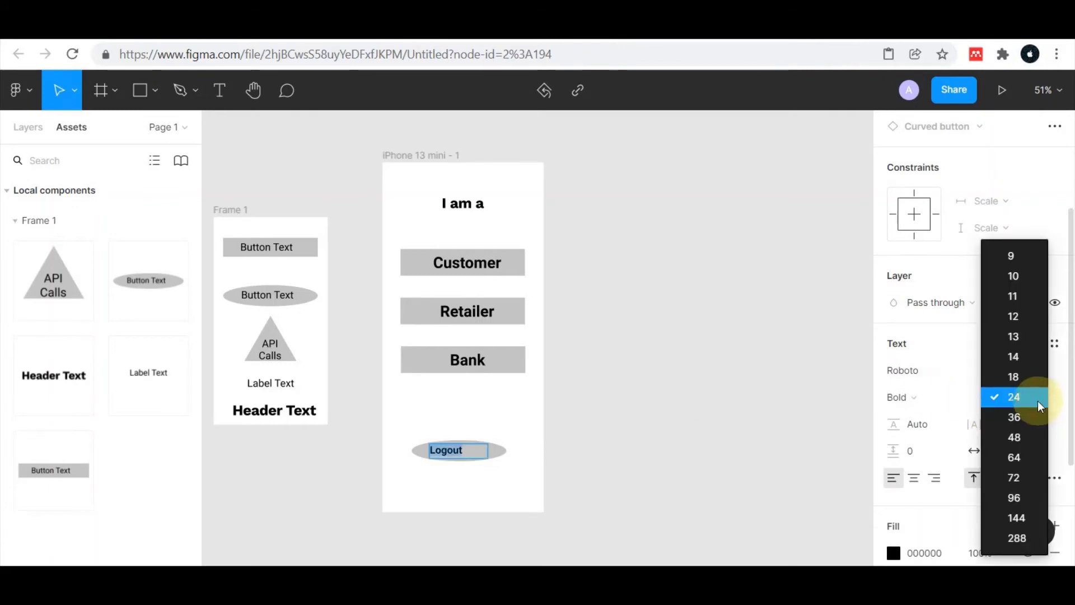
click(1030, 404)
click(1014, 407)
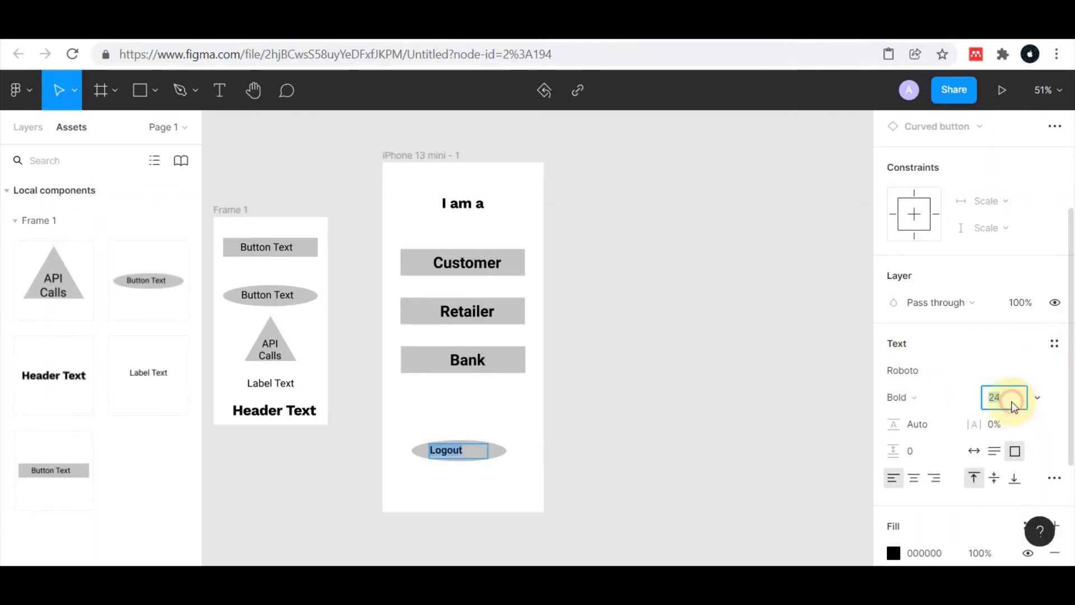
text(30)
key(Return)
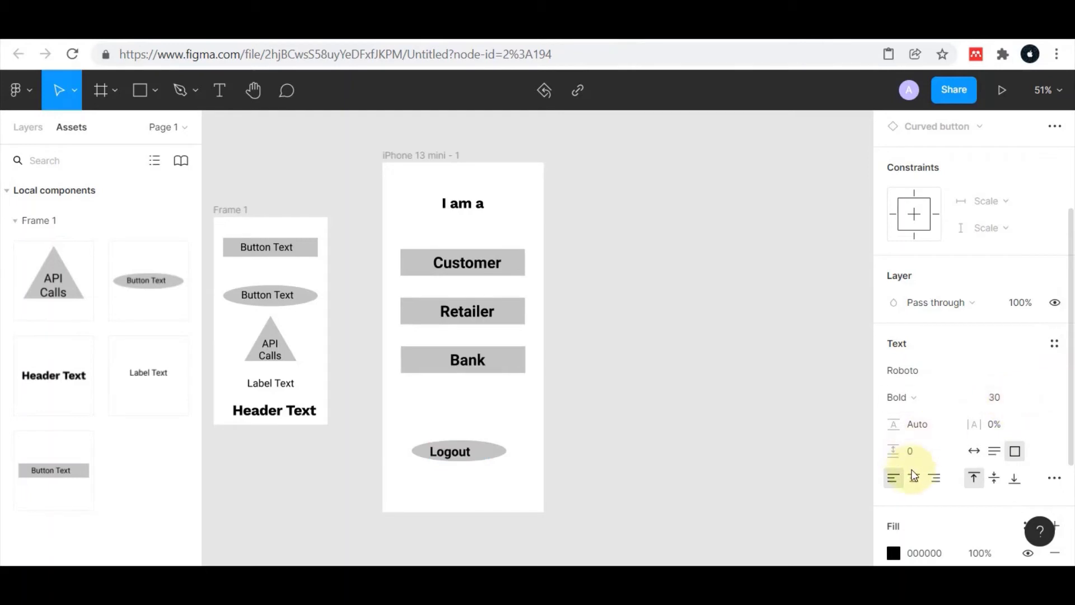
click(913, 478)
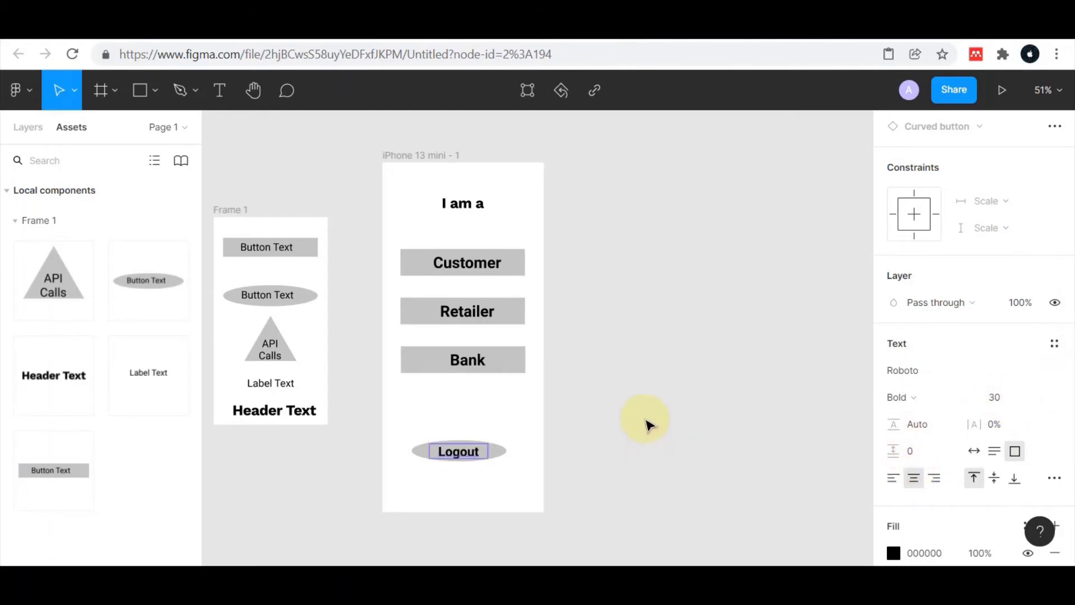
Copy iPhone 13 mini - 1 and paste it beside the original as iPhone 13 mini - 2
click(423, 157)
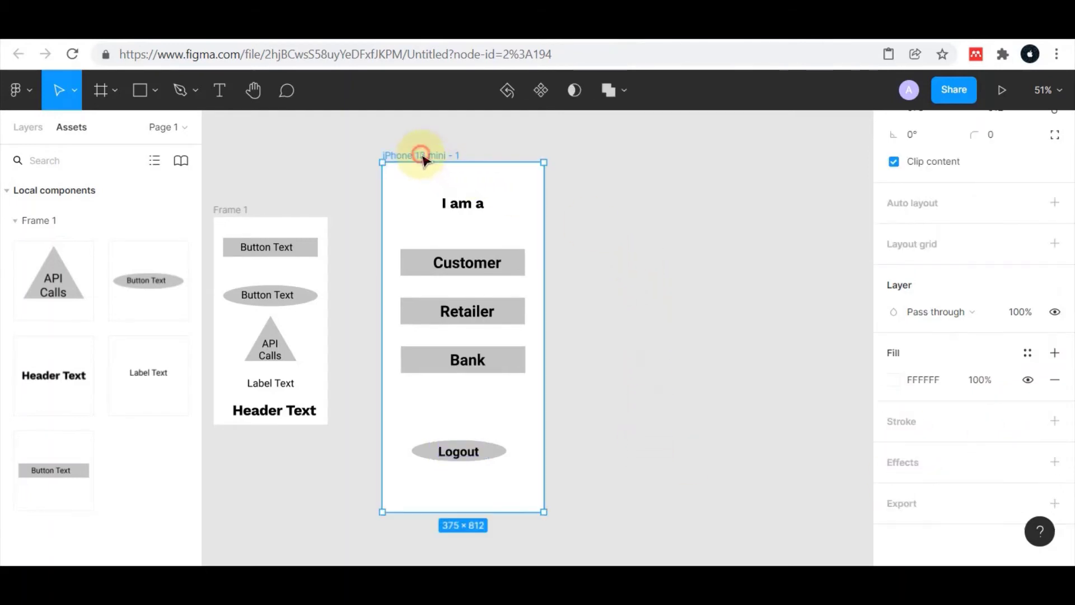
right_click(423, 159)
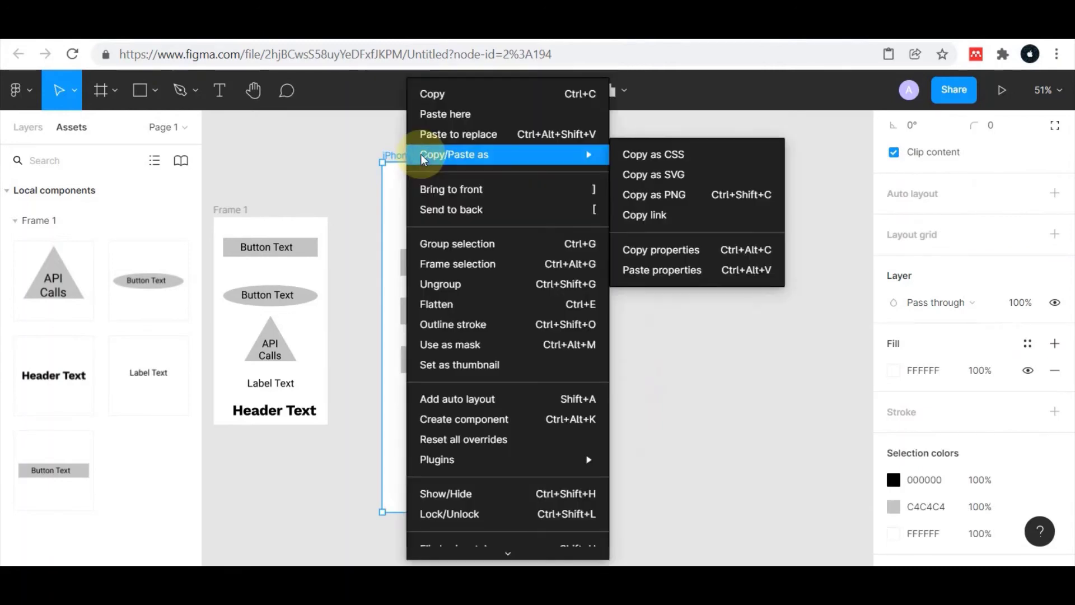
click(462, 96)
click(625, 163)
right_click(627, 162)
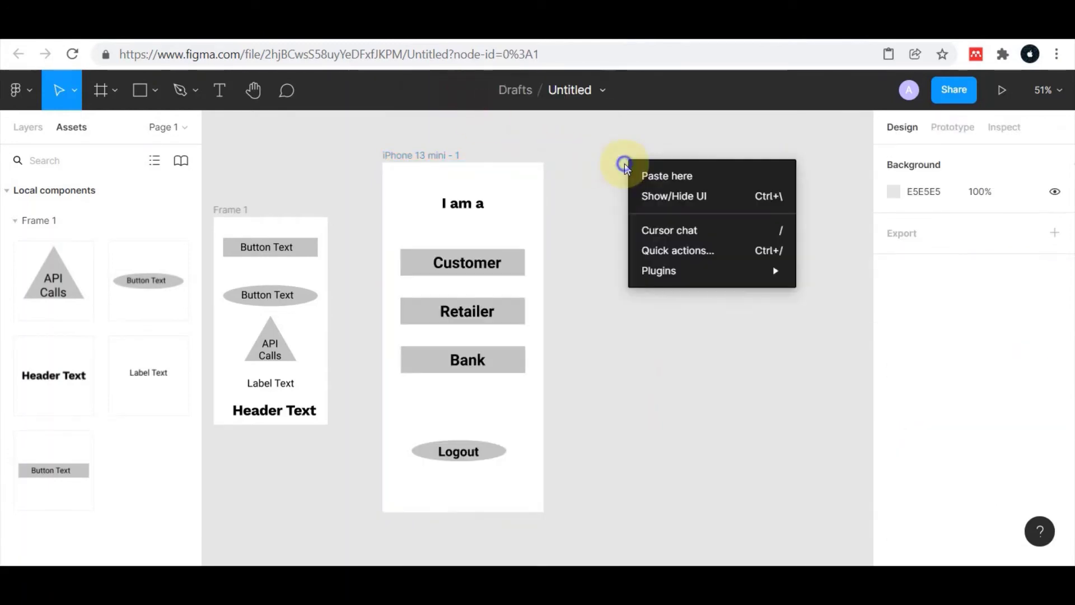
click(652, 177)
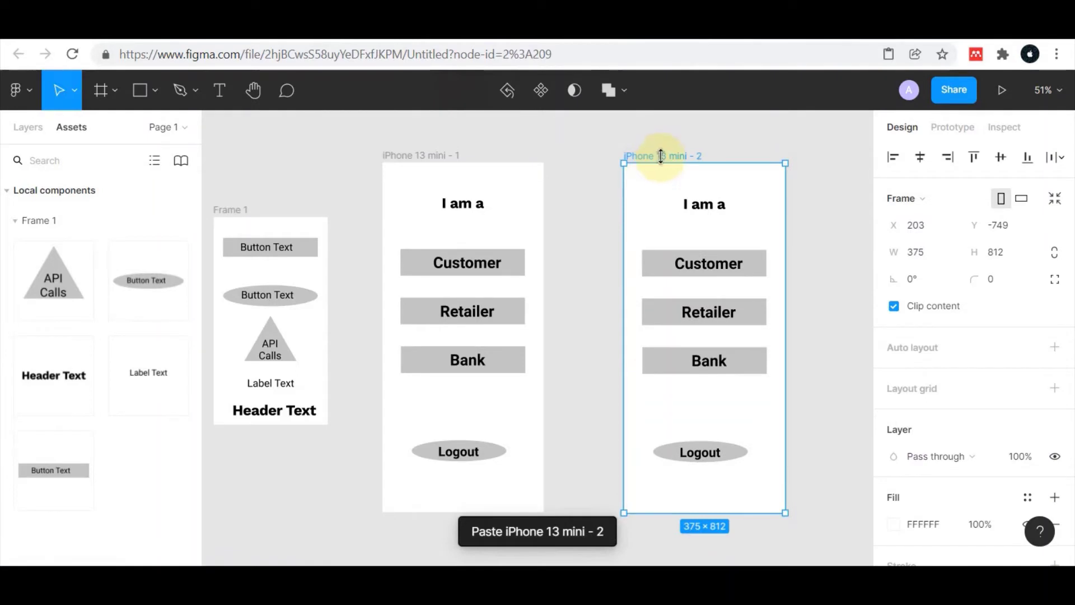
drag(658, 162, 618, 163)
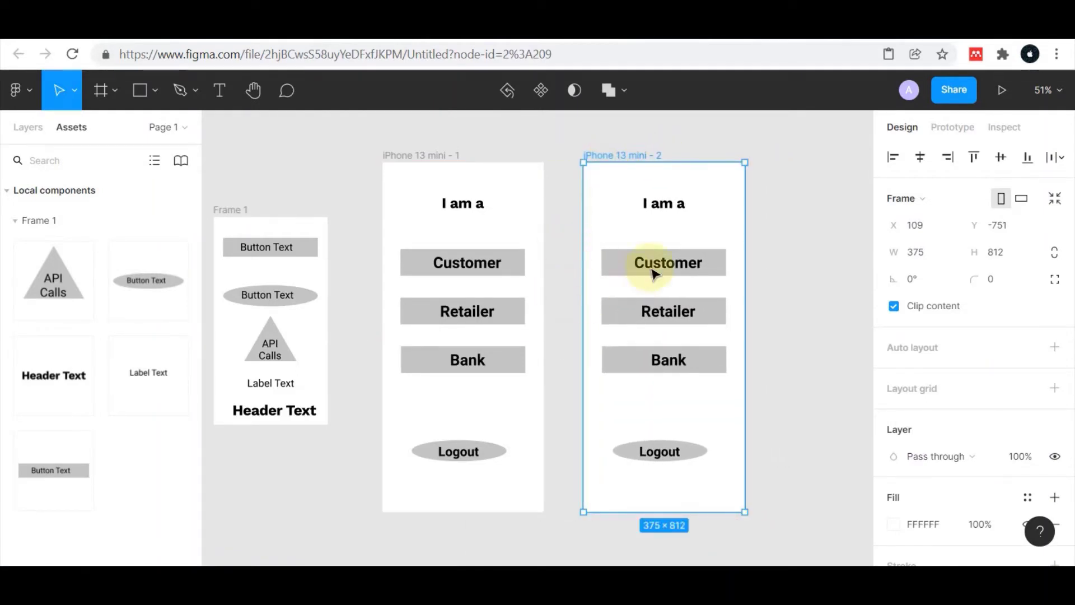
Start retyping the second screen's header as 'TopUp Wallet'
click(681, 208)
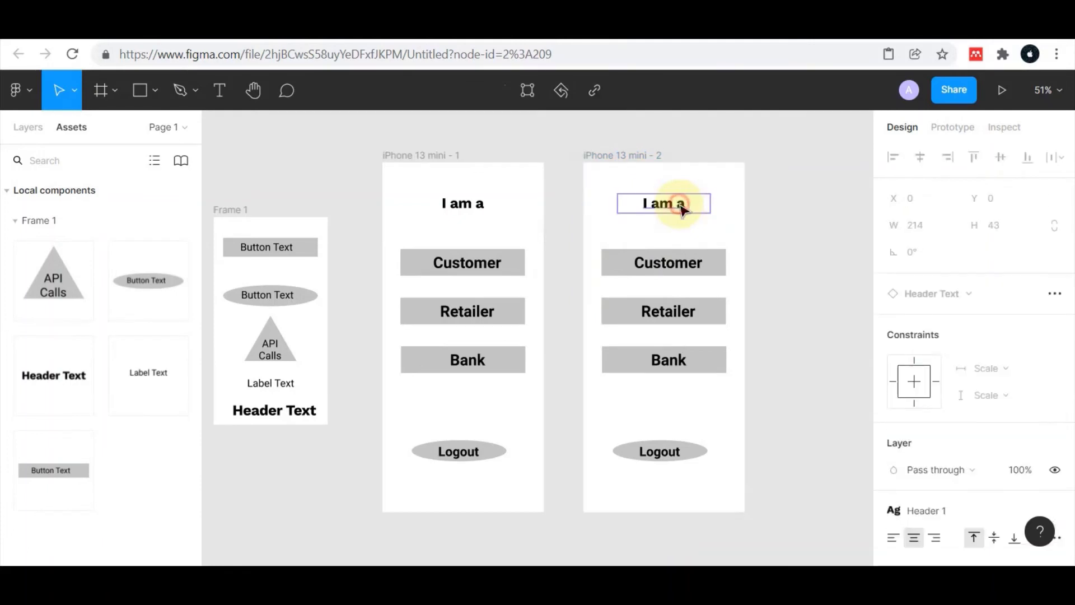
double_click(661, 207)
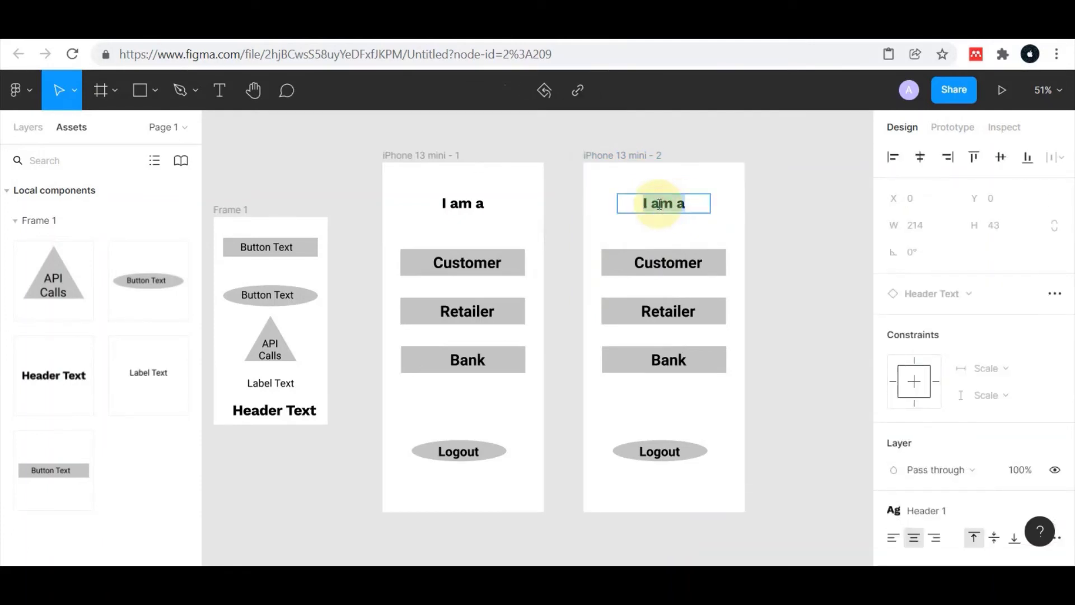
text(TopUp)
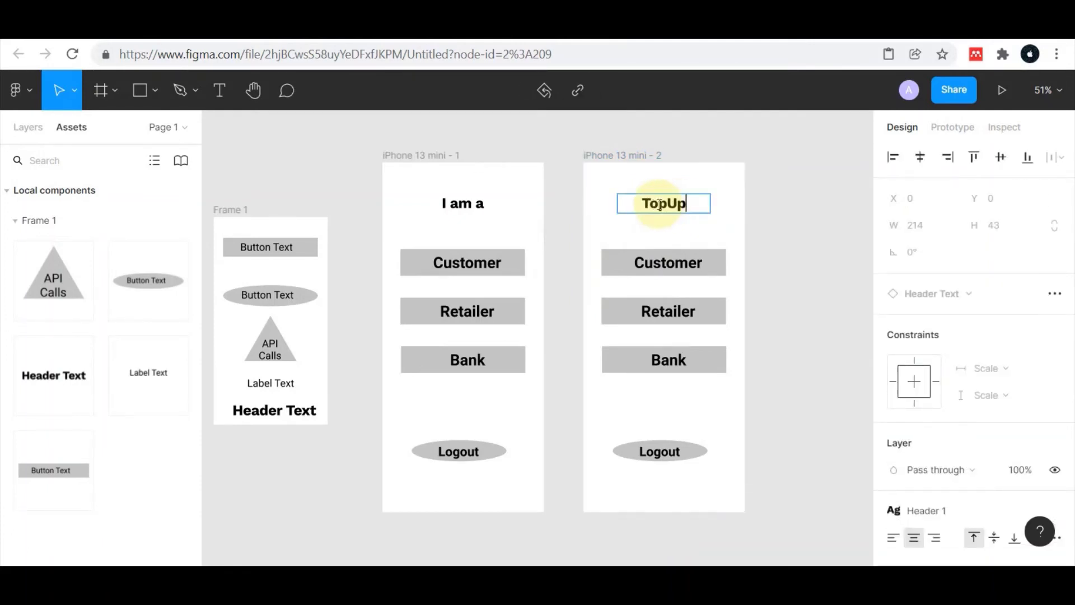
text( Wallet)
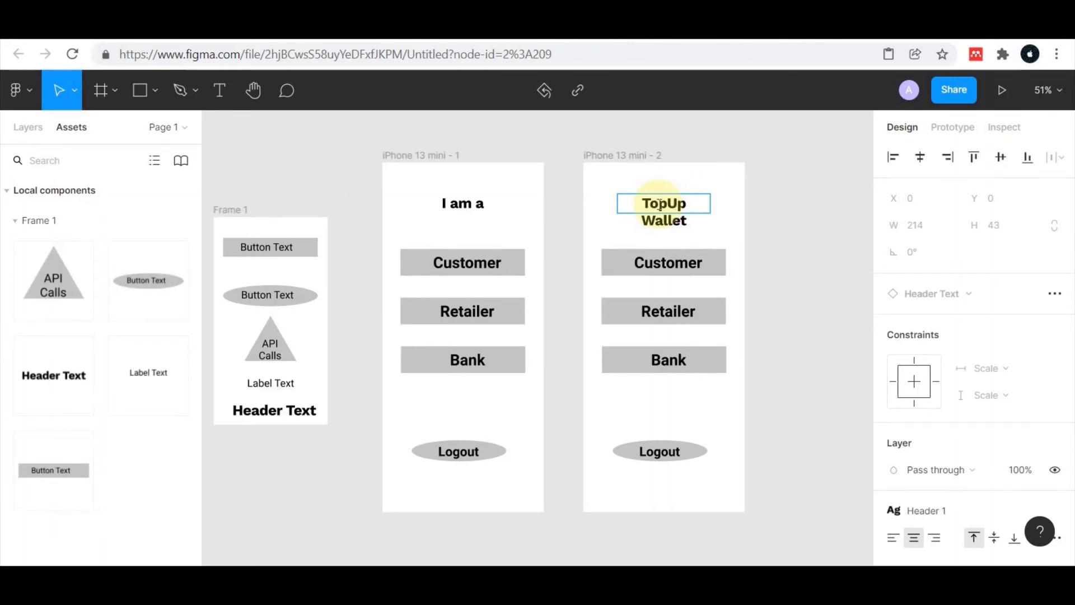
Finish the 'TopUp Wallet' header and relabel Customer and Retailer as 'TopUp' and 'Withdraw Cash'
click(813, 245)
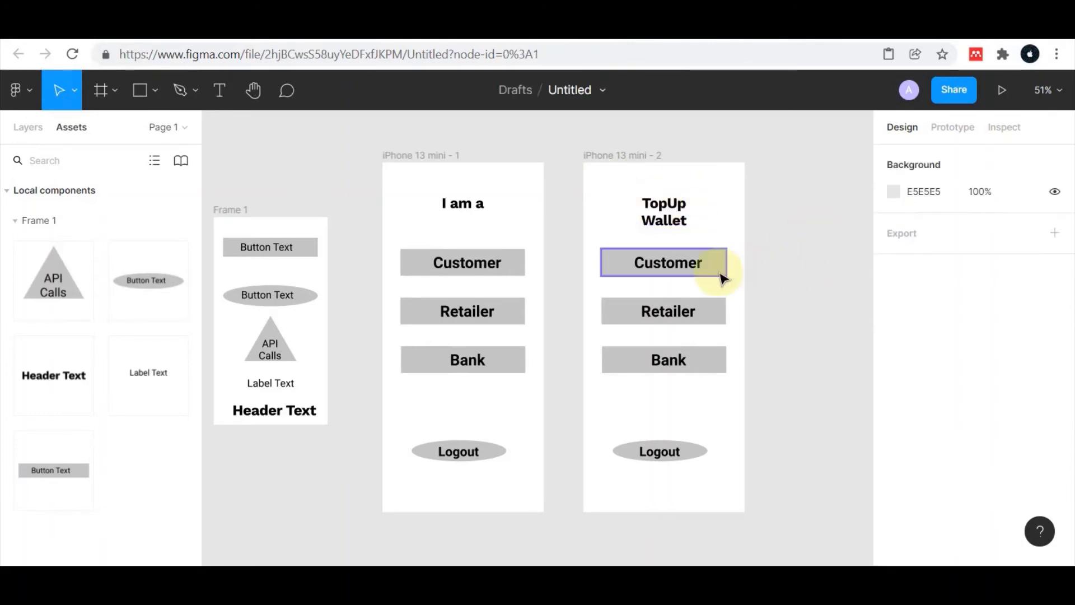
double_click(671, 269)
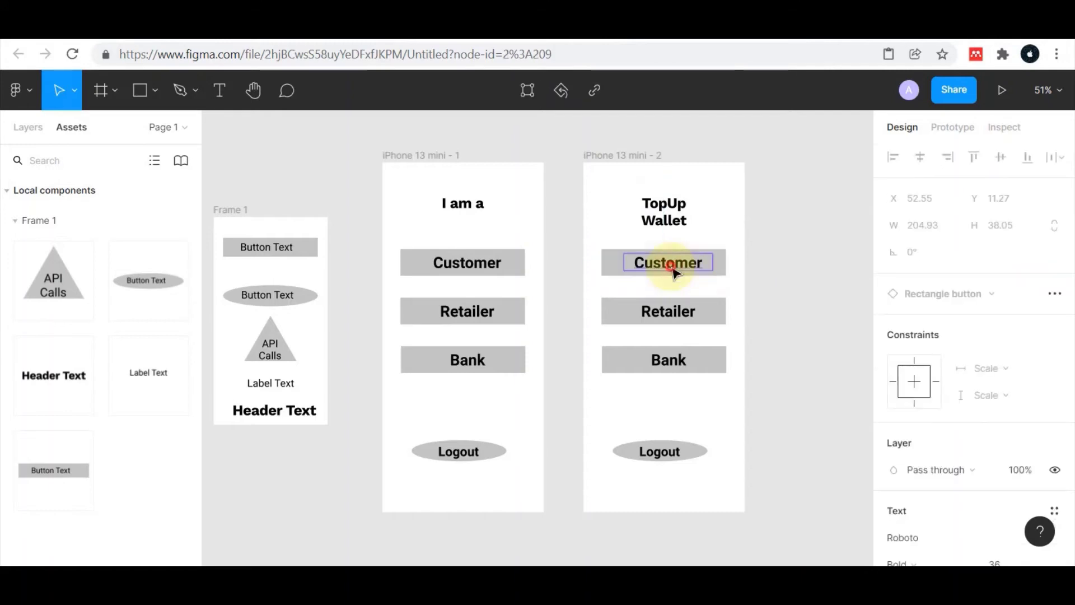
double_click(675, 263)
text(Top)
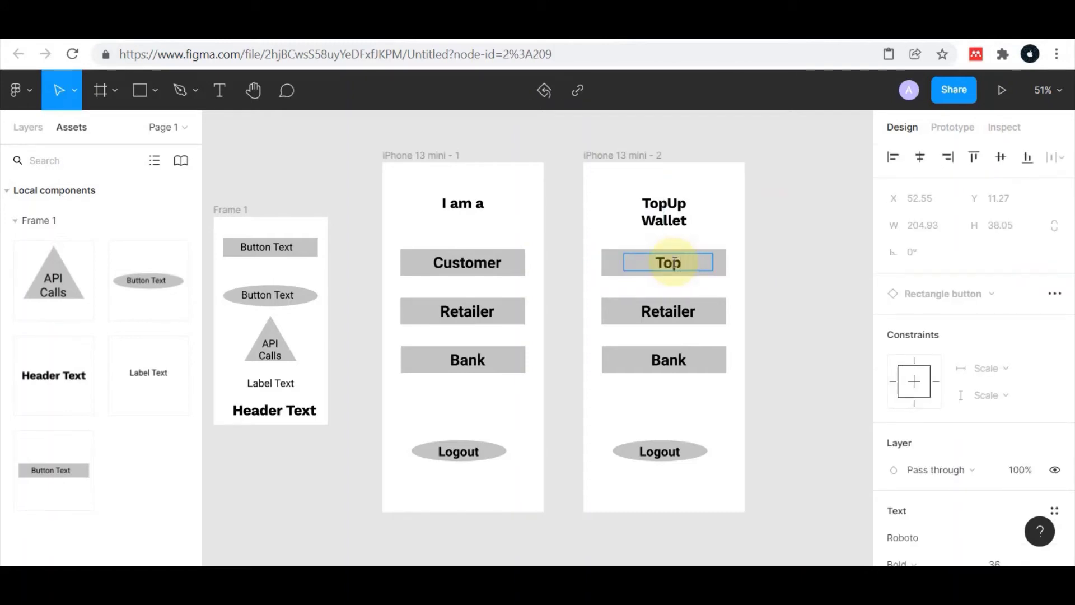
text(Up)
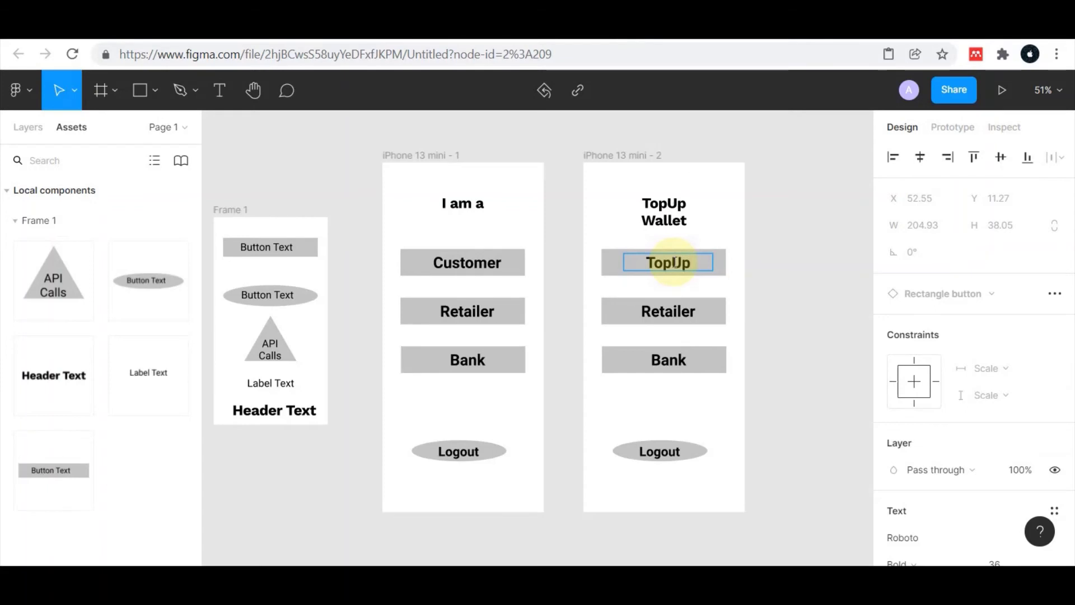
key(Escape)
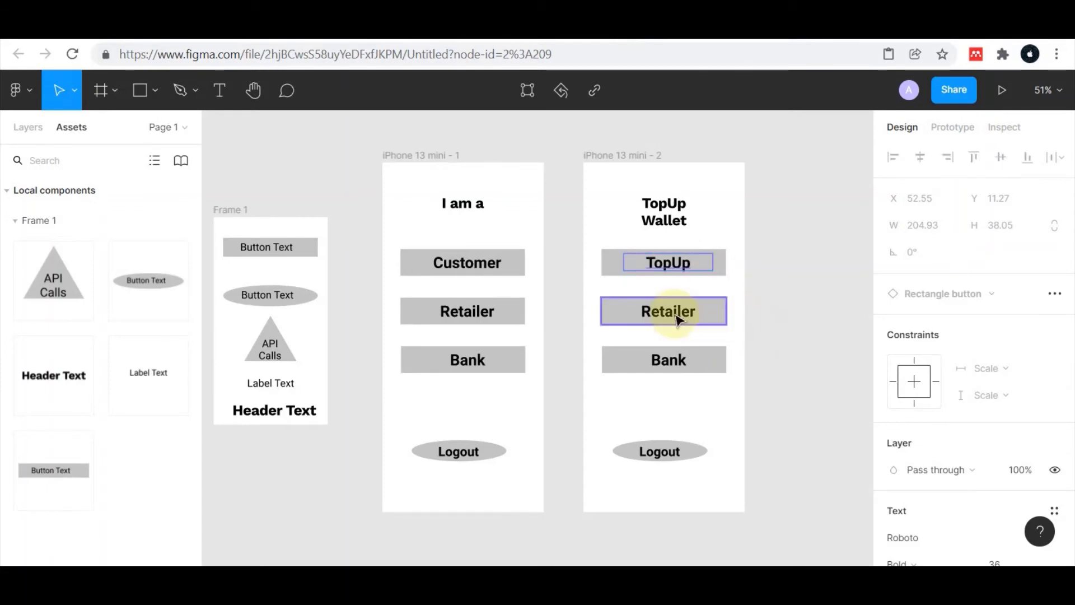
click(674, 314)
double_click(677, 317)
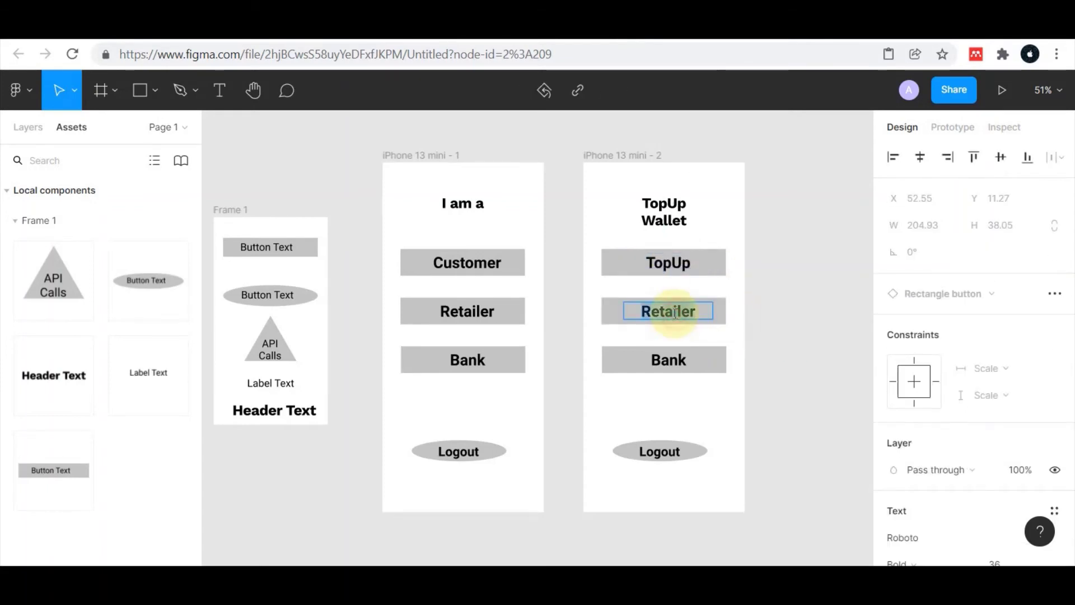
text(Withdraw )
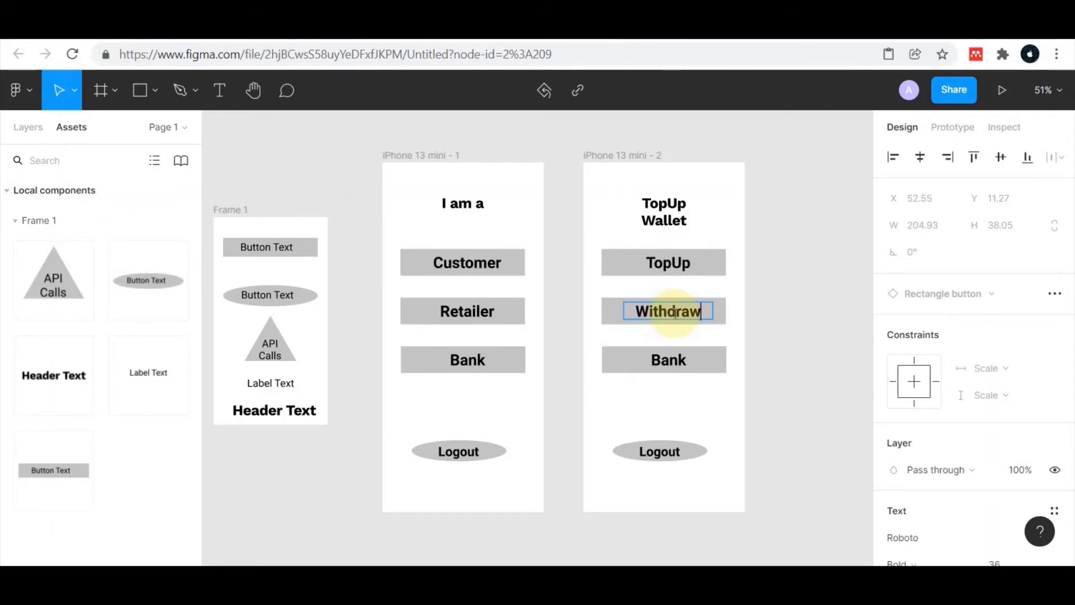
text(Cash)
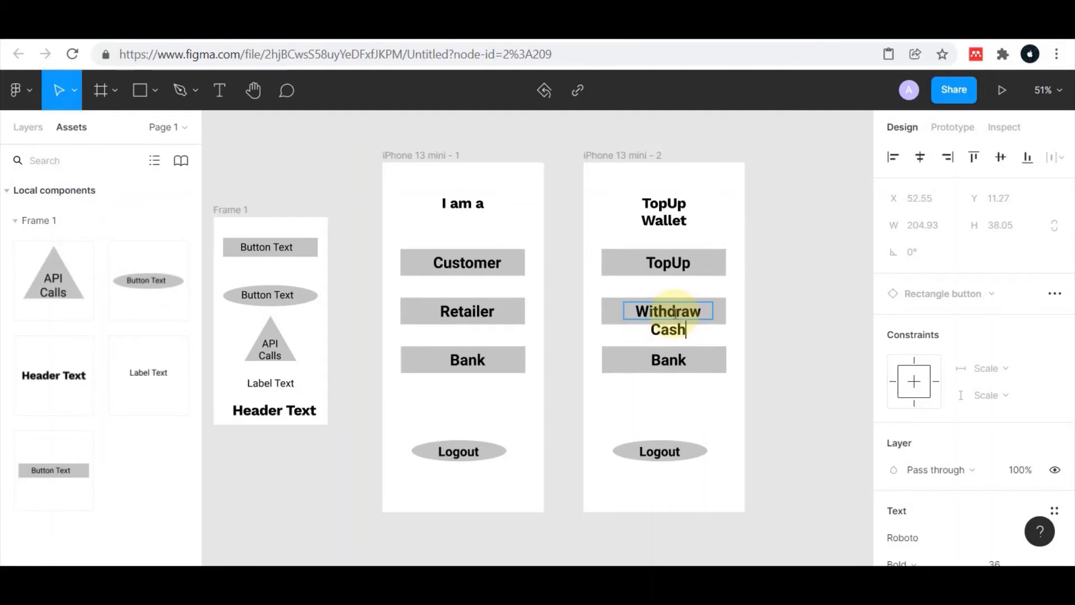
Widen the Withdraw Cash and TopUp buttons on both sides so their labels fit
click(814, 350)
click(616, 316)
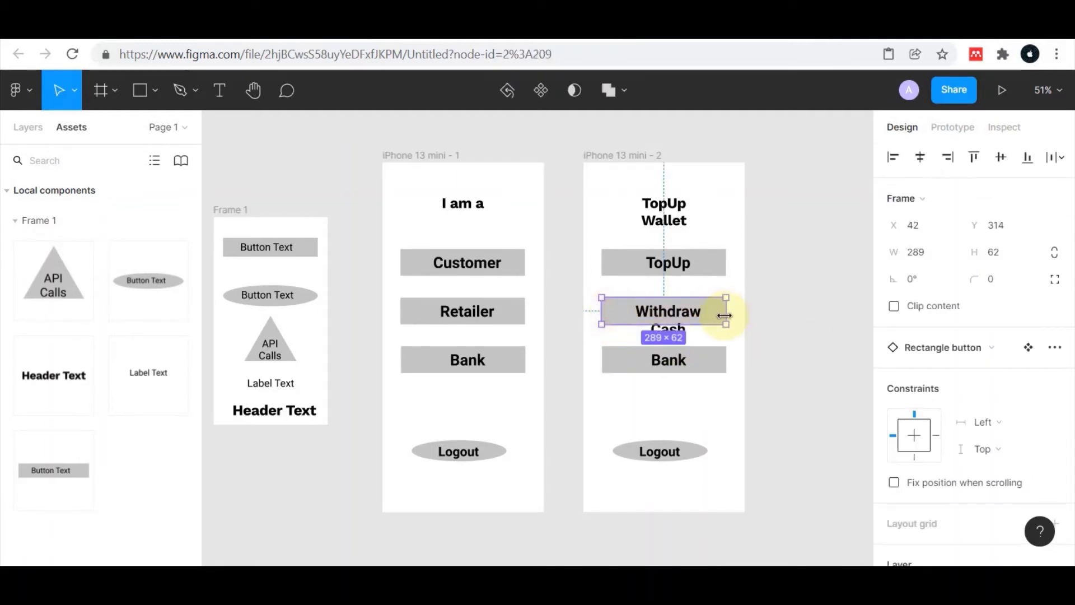
drag(725, 315, 738, 314)
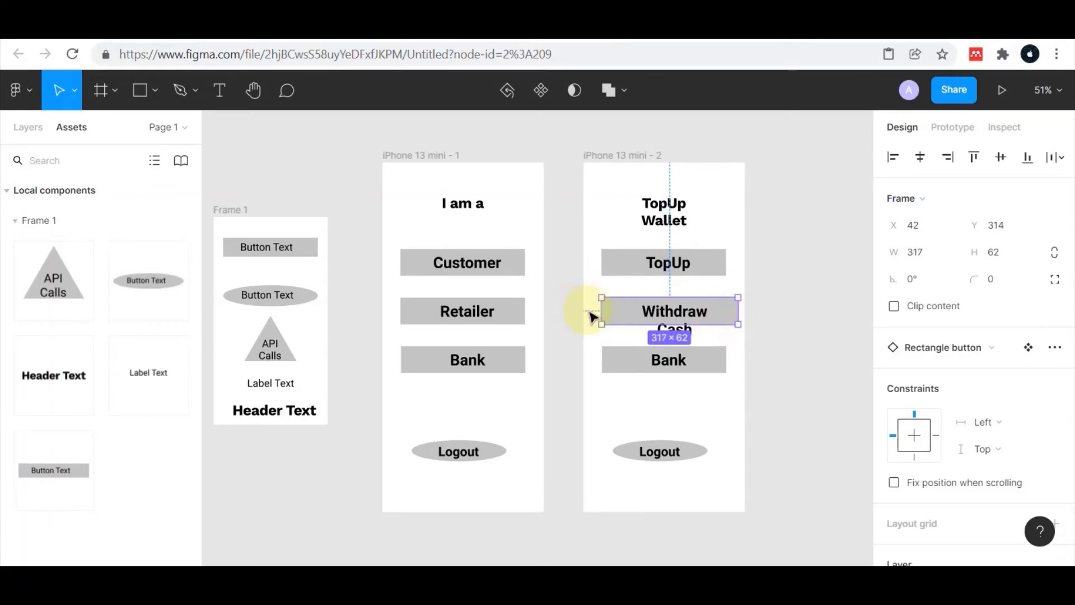
drag(602, 307, 588, 308)
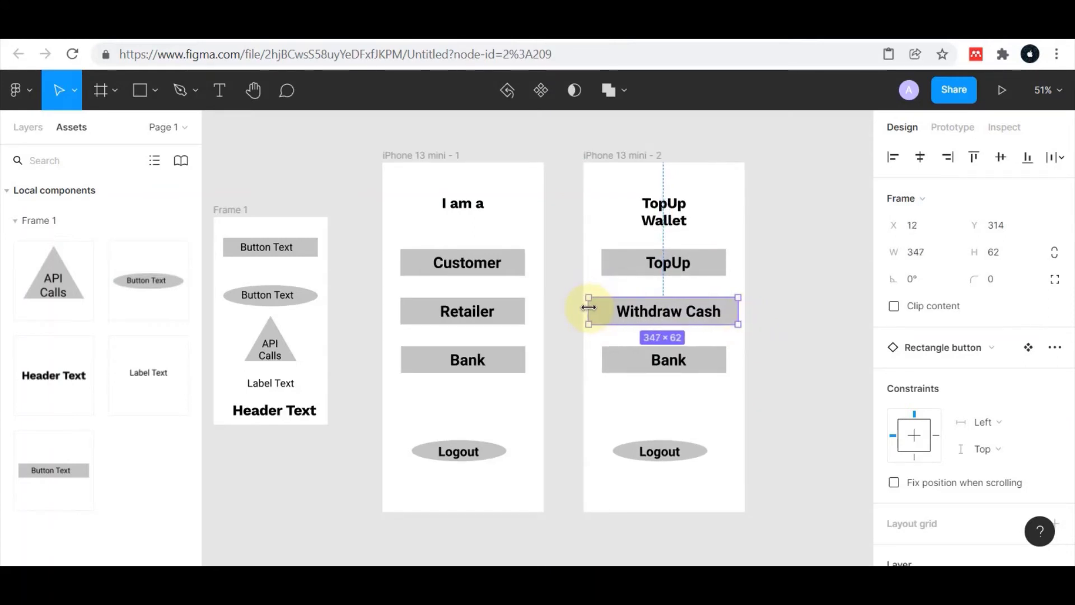
click(723, 265)
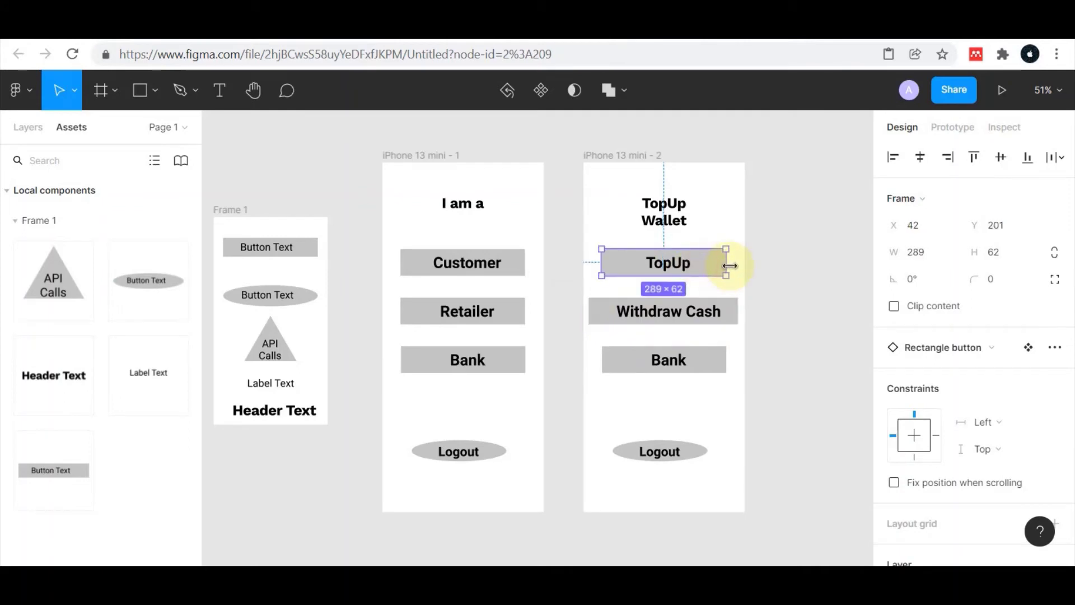
drag(729, 266, 739, 264)
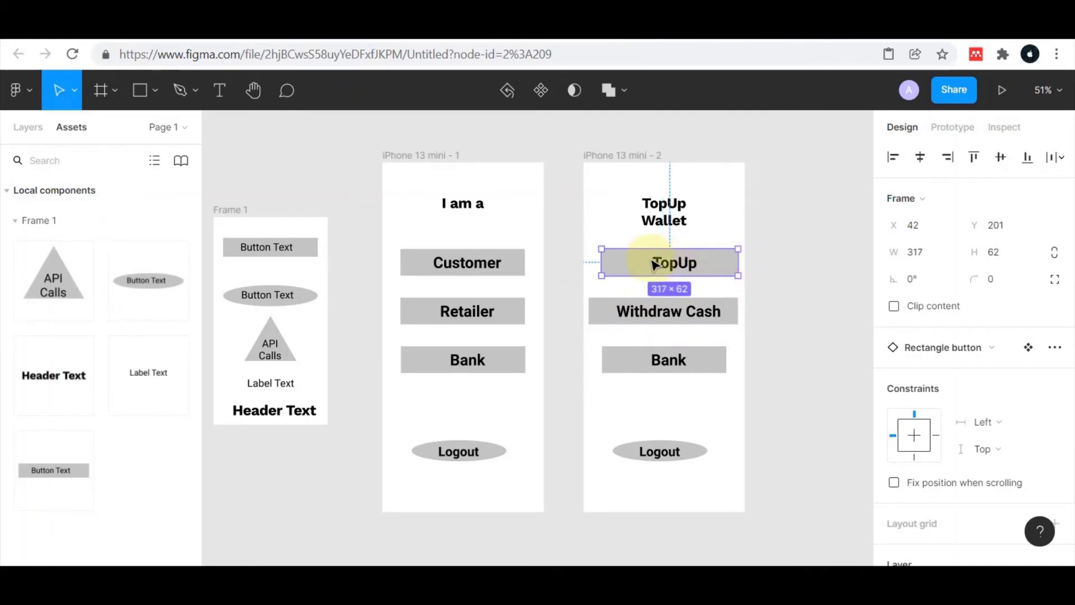
drag(599, 259, 589, 259)
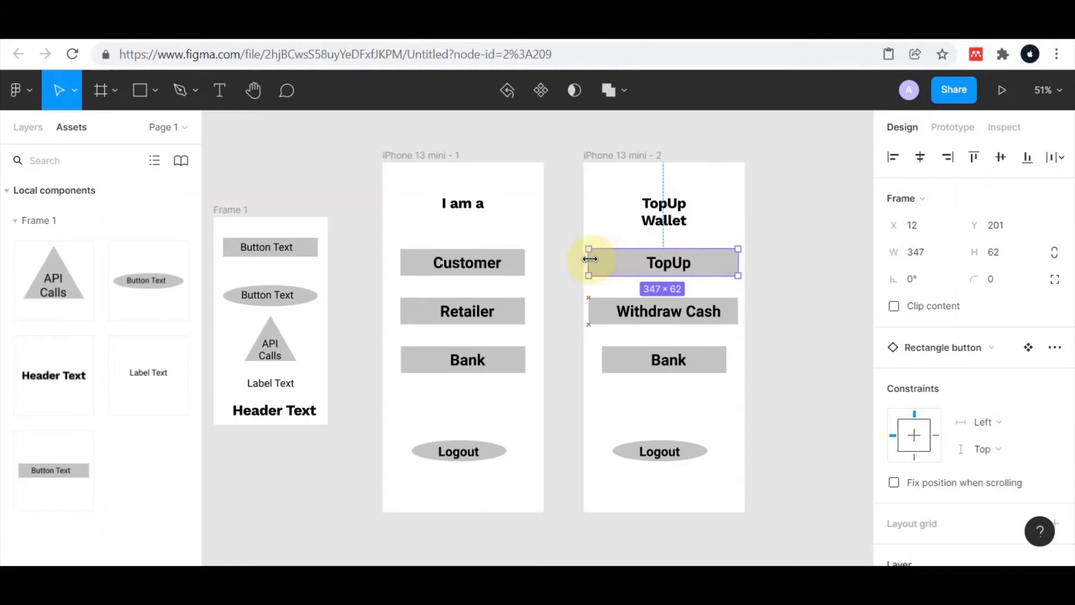
click(789, 335)
Delete the Bank button and relabel the Logout button 'Back', centring it
click(699, 369)
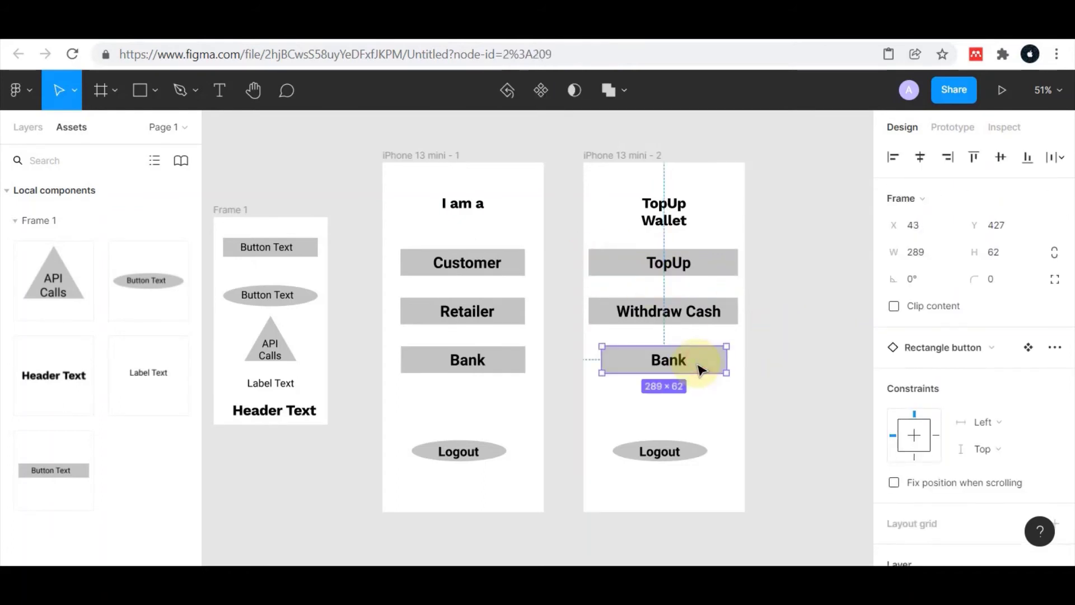
key(Delete)
click(672, 448)
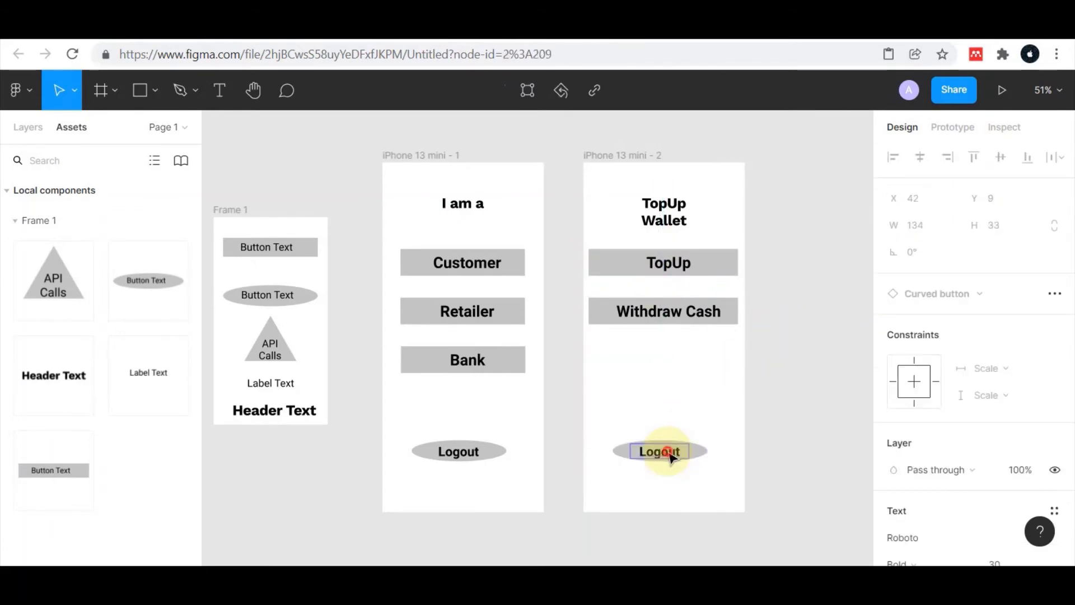
double_click(668, 451)
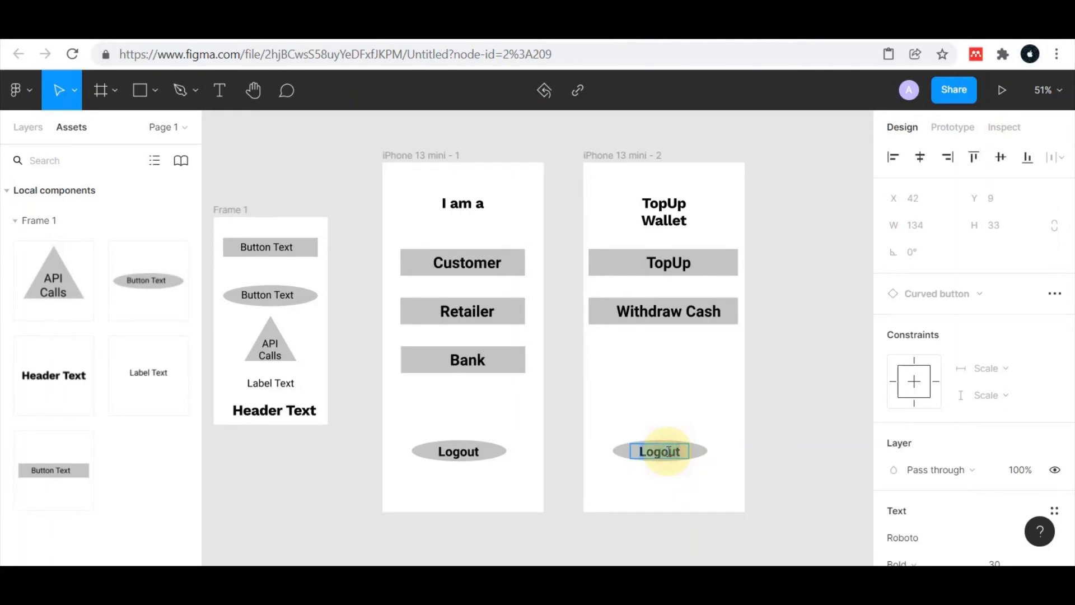
text(Back)
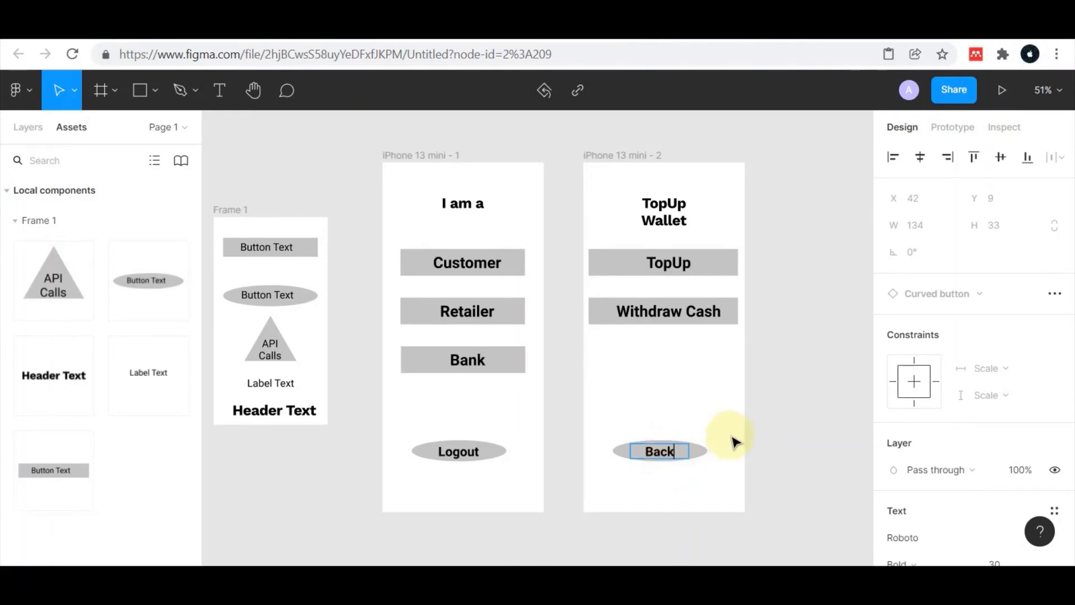
click(838, 453)
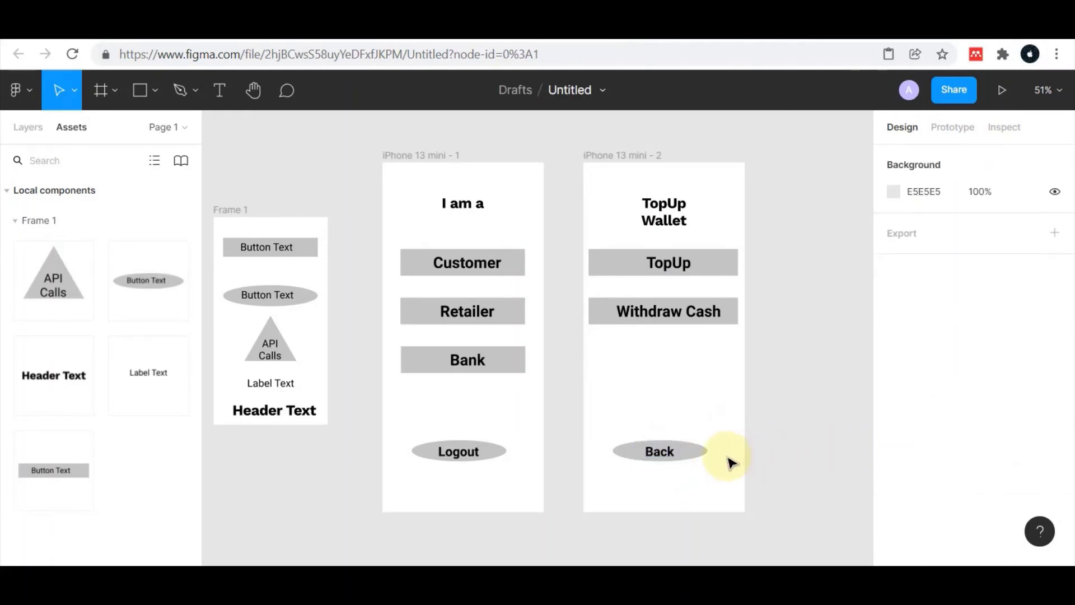
drag(700, 451, 709, 456)
click(804, 441)
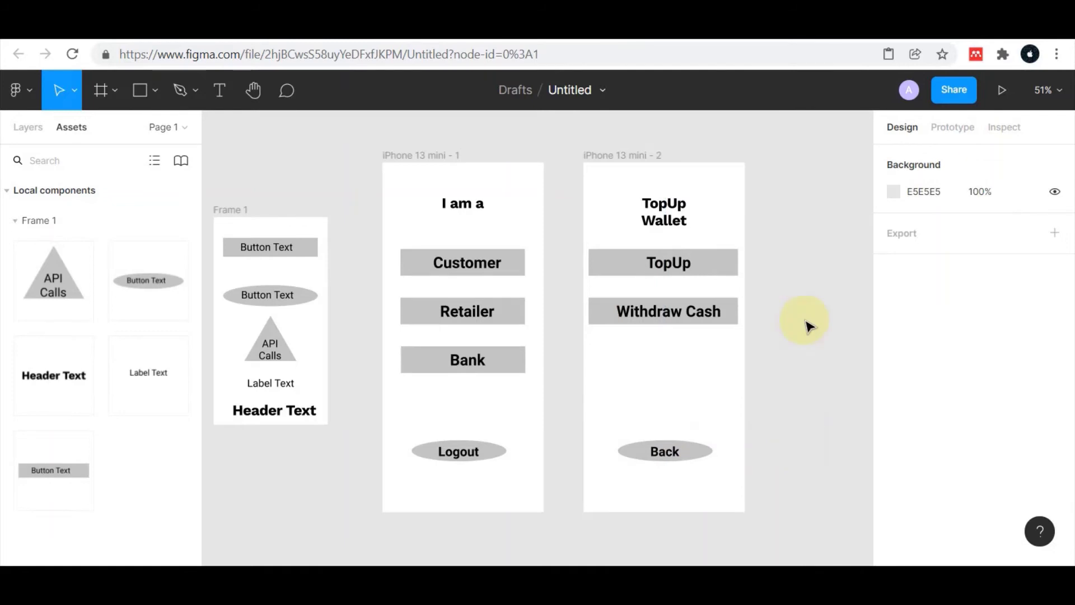
Copy iPhone 13 mini - 2 and paste it as a third screen, iPhone 13 mini - 3
click(629, 156)
right_click(629, 158)
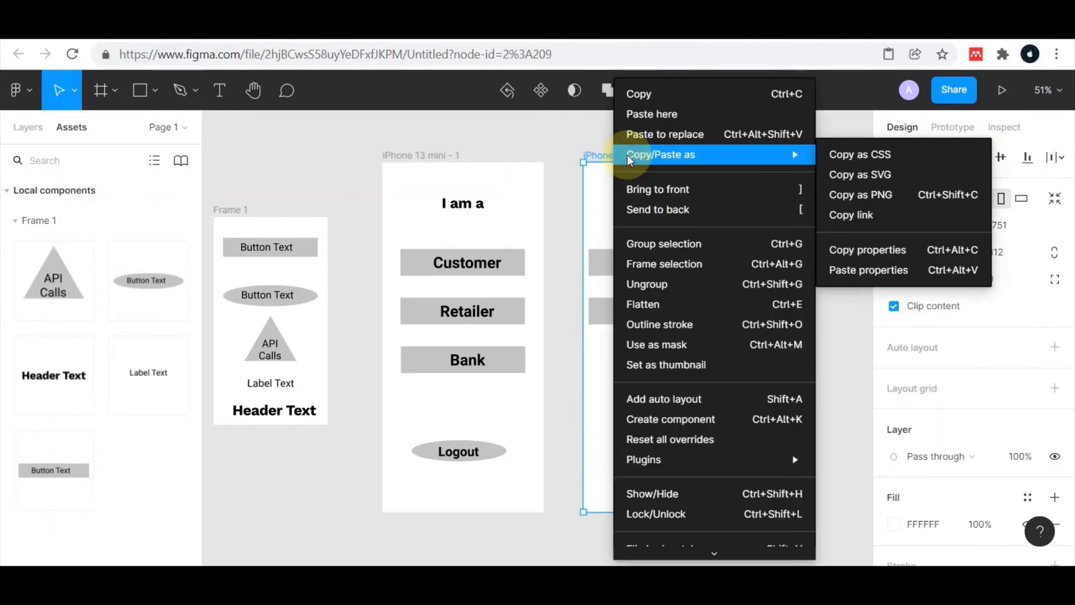
click(630, 95)
click(768, 159)
right_click(770, 161)
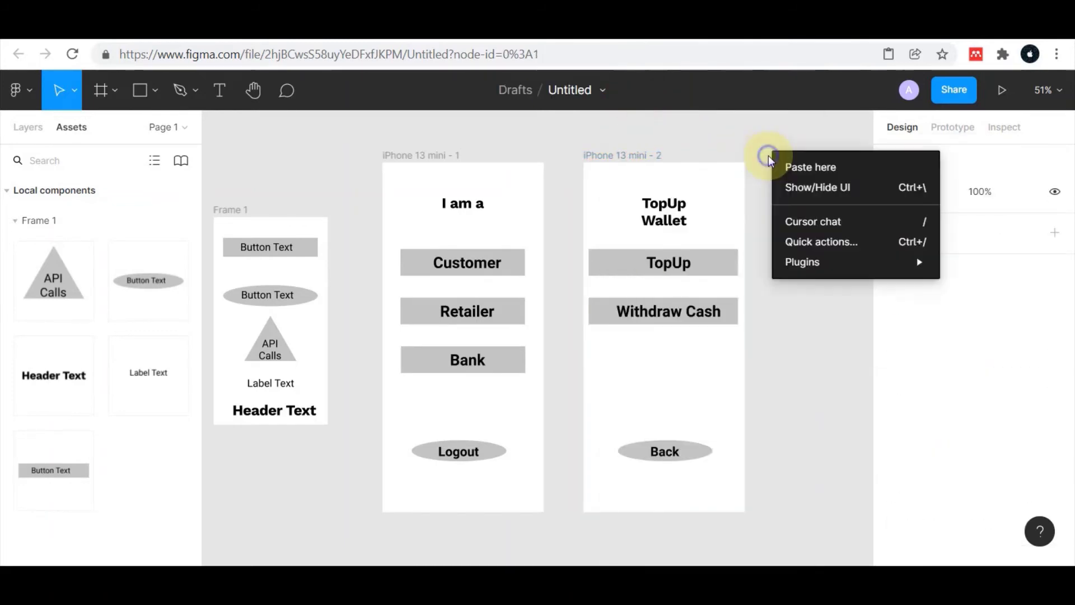
click(801, 168)
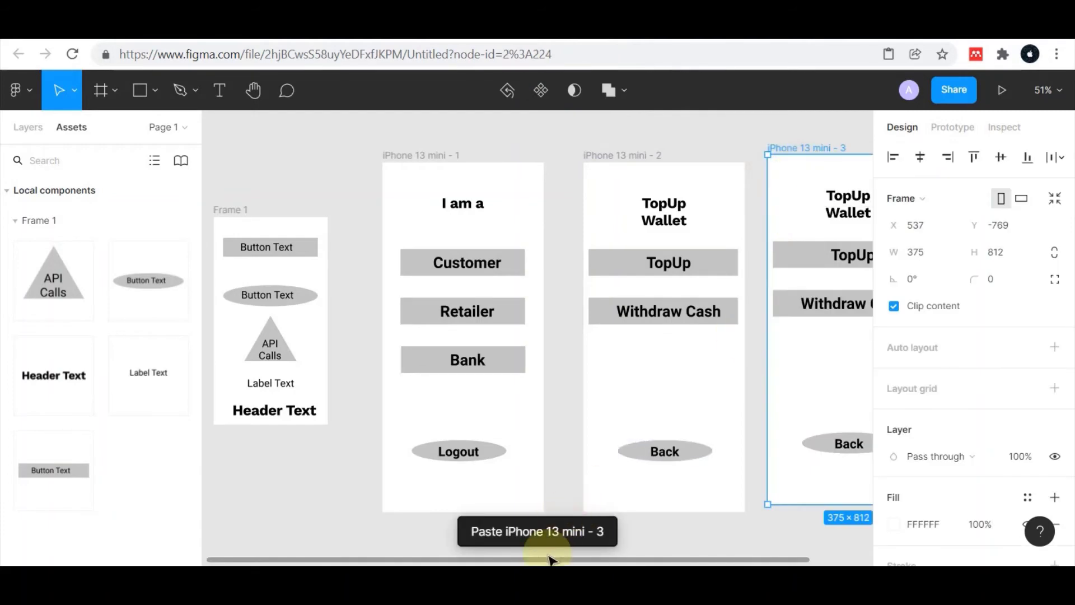
Arrange the three phone screens level and evenly spaced side by side
drag(549, 560, 716, 562)
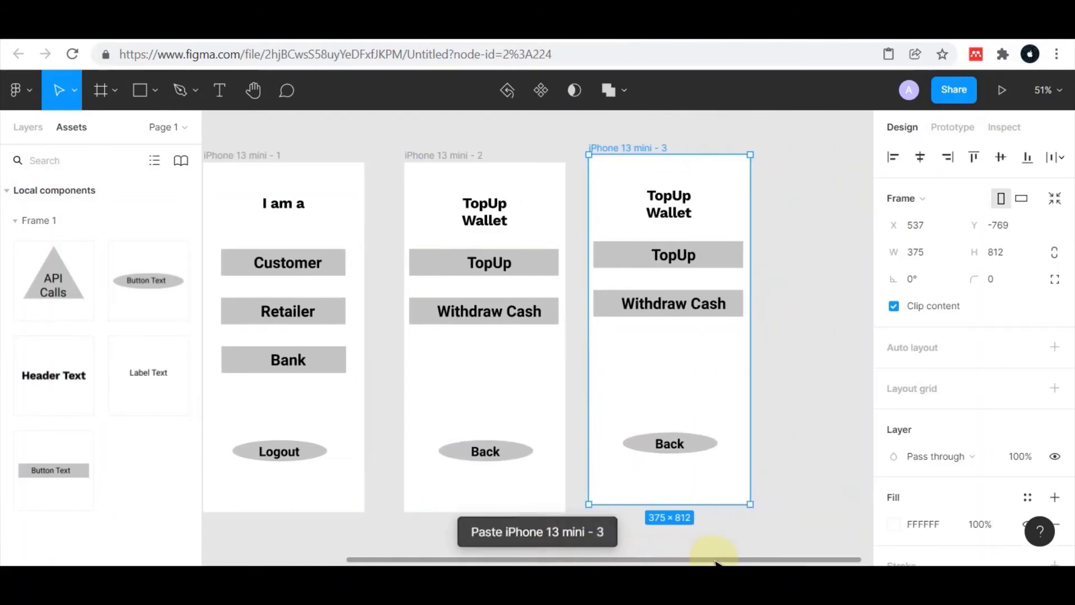
mouse_move(470, 157)
mouse_down()
mouse_move(448, 160)
mouse_move(445, 149)
mouse_up()
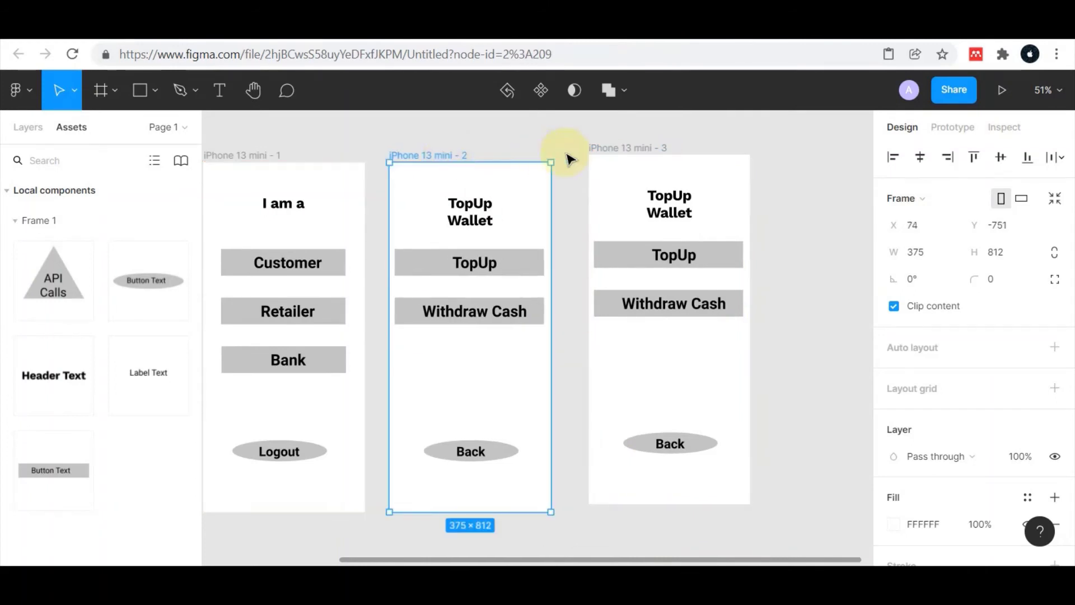
drag(627, 147, 615, 159)
Edit the third screen's 'TopUp Wallet' heading, deleting text and typing 'Up'
click(791, 200)
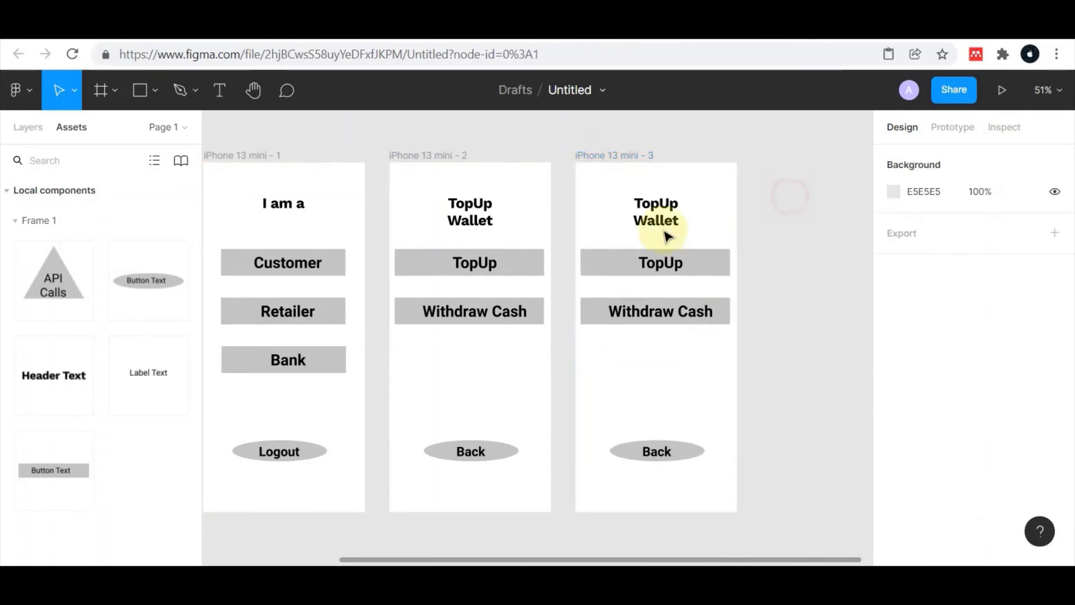
click(658, 210)
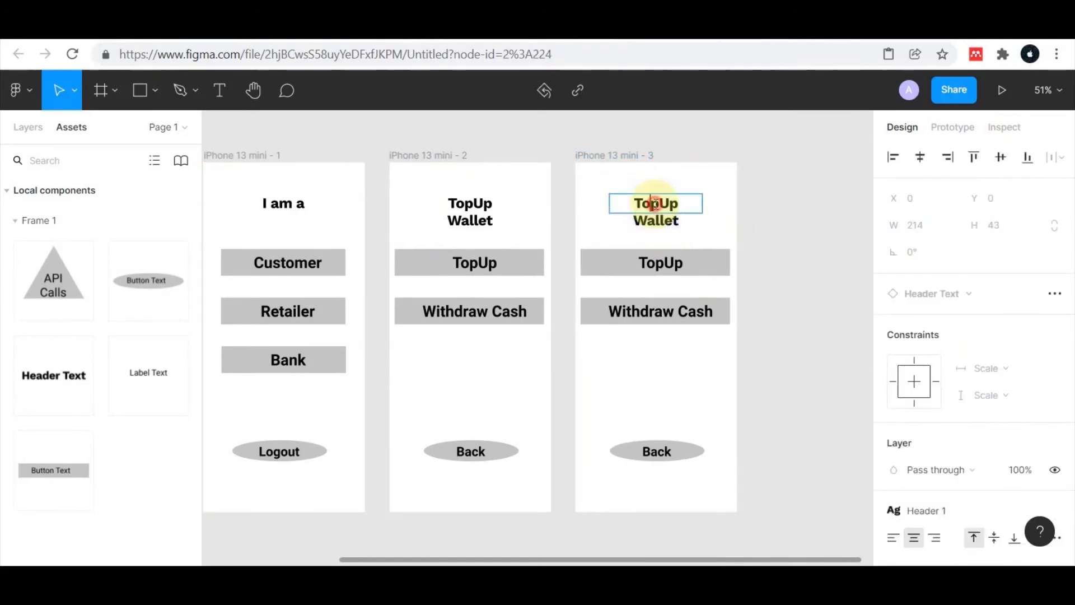
double_click(655, 203)
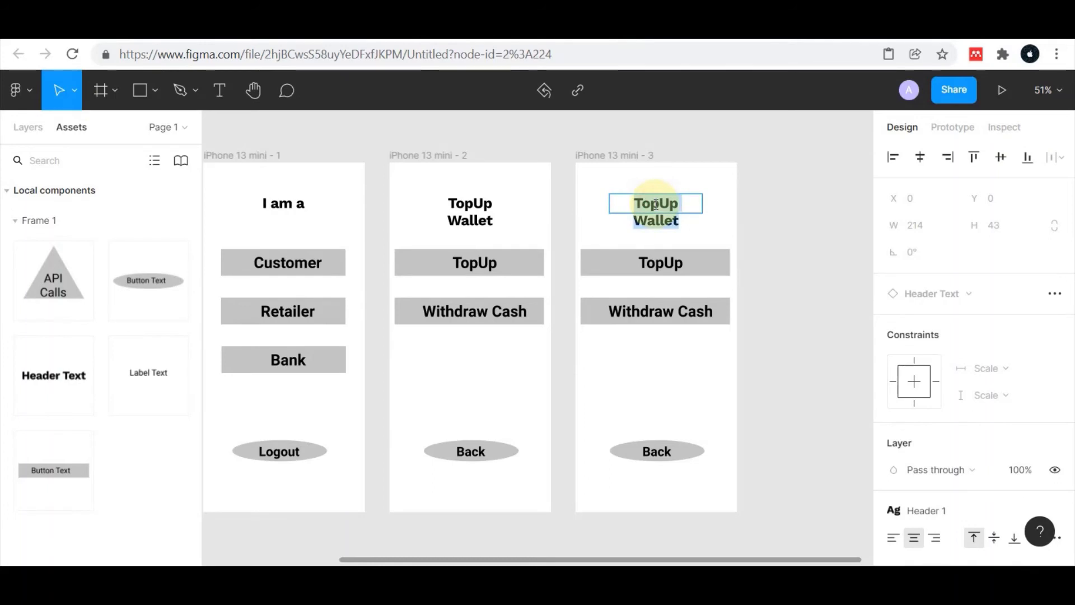
key(BackSpace)
text(Top)
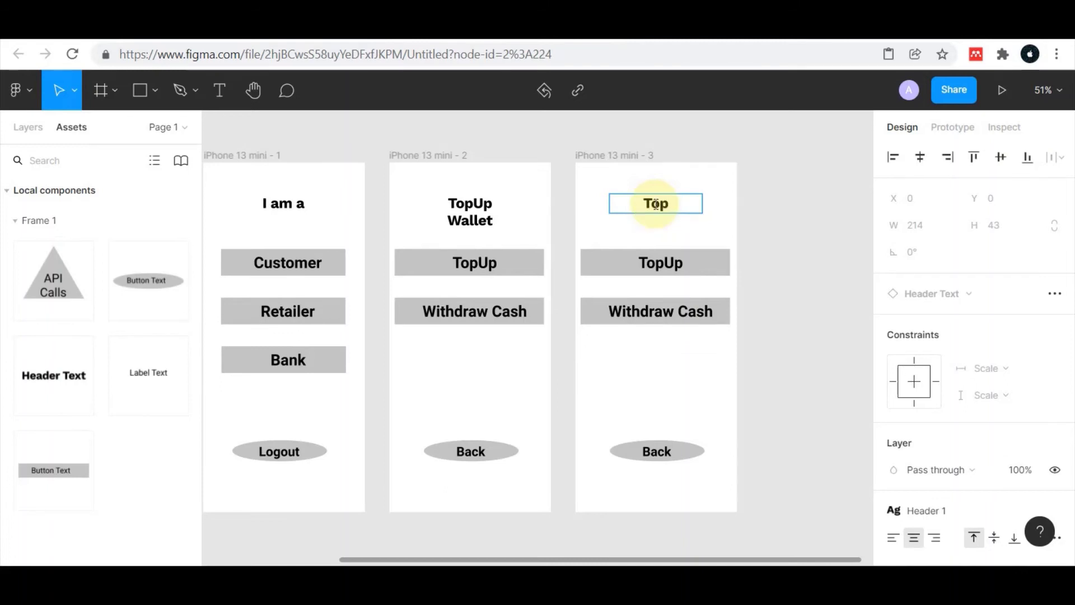
text(Up)
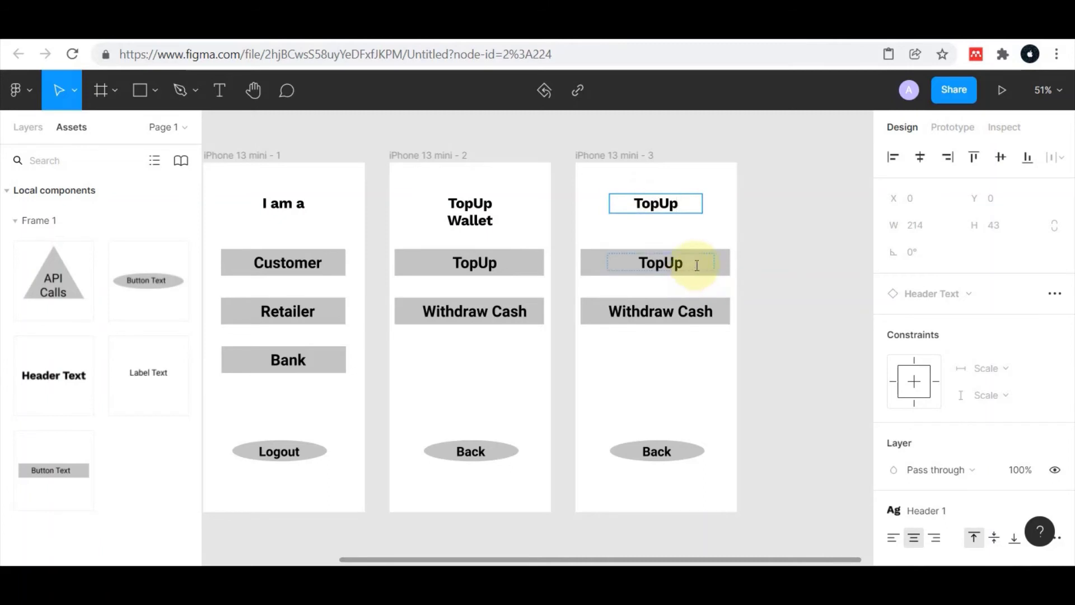
click(725, 270)
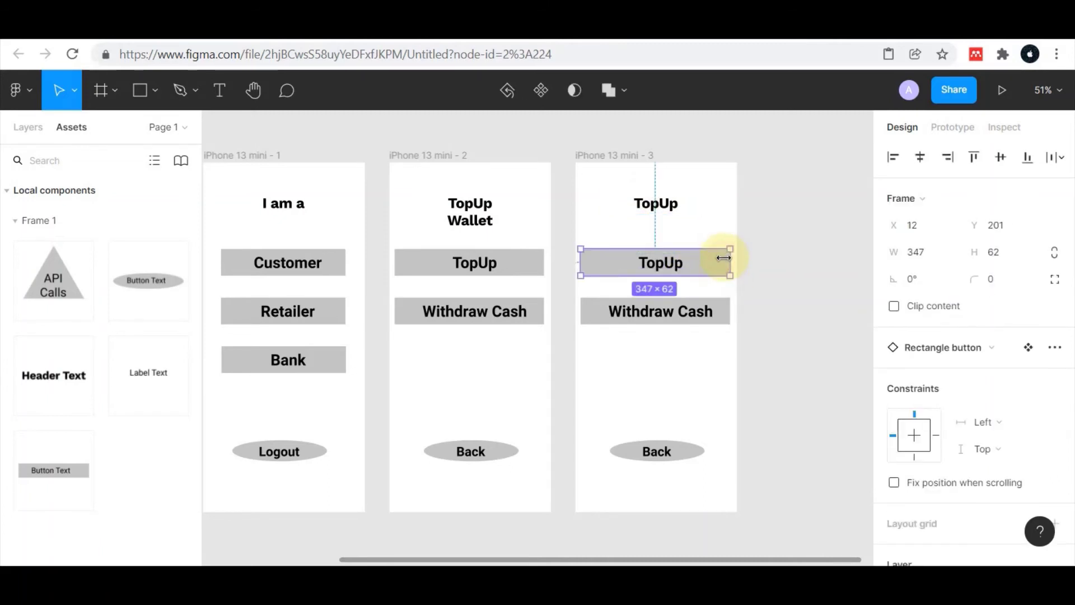
Re-edit the heading, clearing it and retyping so it reads just 'TopUp'
click(655, 204)
double_click(657, 202)
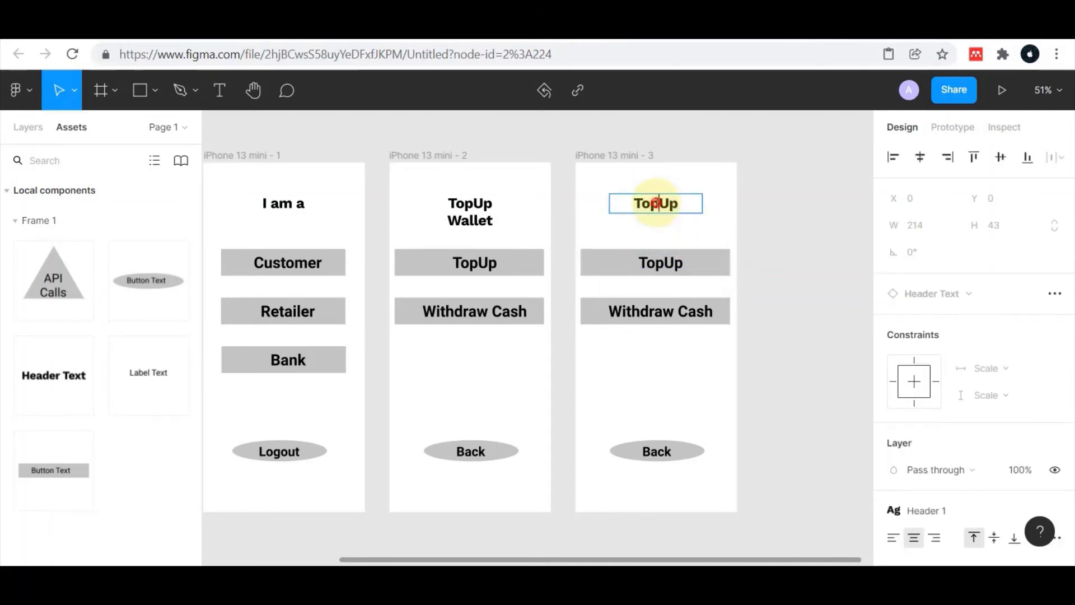
key(Right)
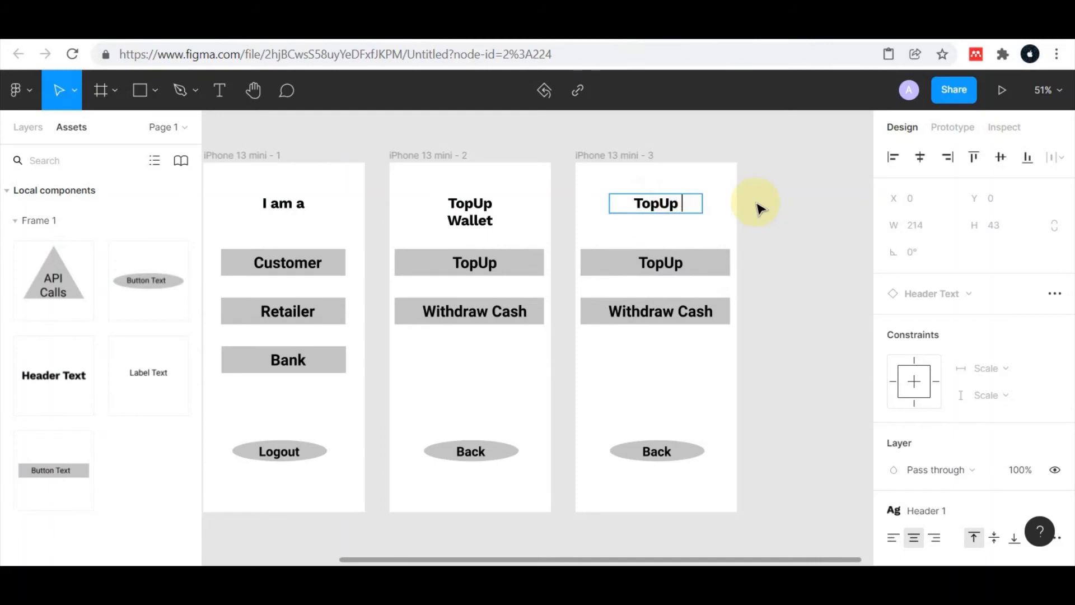
text(Wallet)
key(ctrl+a)
key(BackSpace)
text(Up)
scroll(757, 209, up, 2)
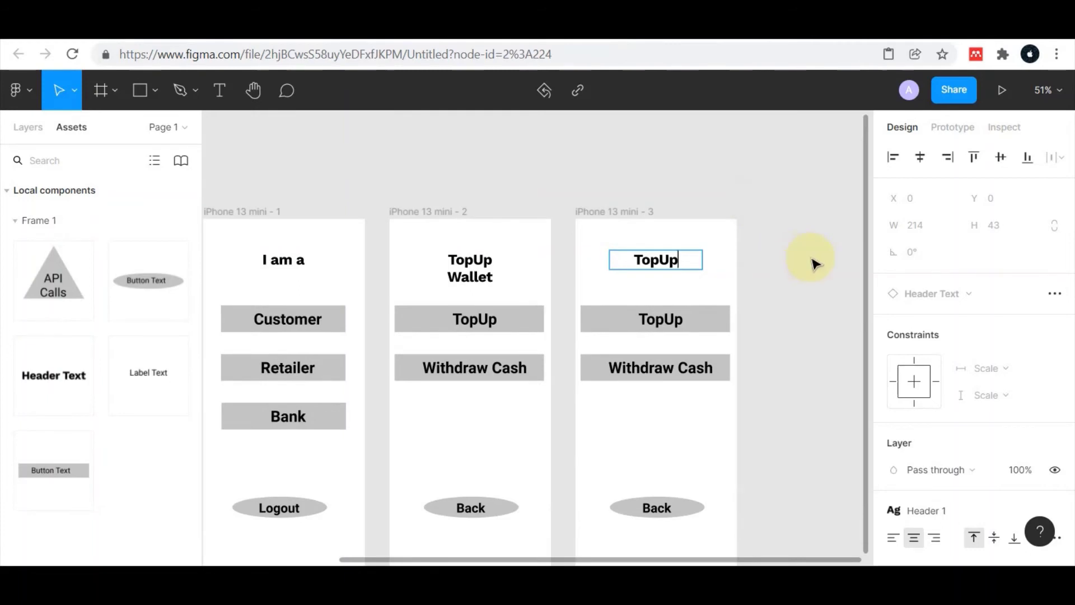
scroll(813, 264, down, 4)
click(725, 212)
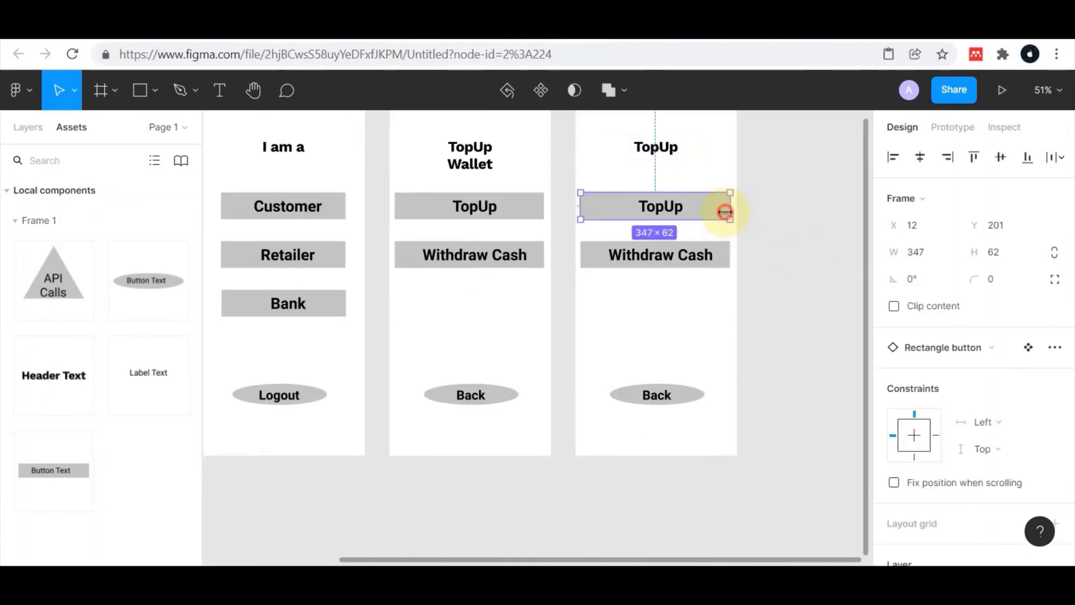
Remove the TopUp and Withdraw Cash buttons and drop a Label Text component under the heading
key(Delete)
click(717, 253)
key(Delete)
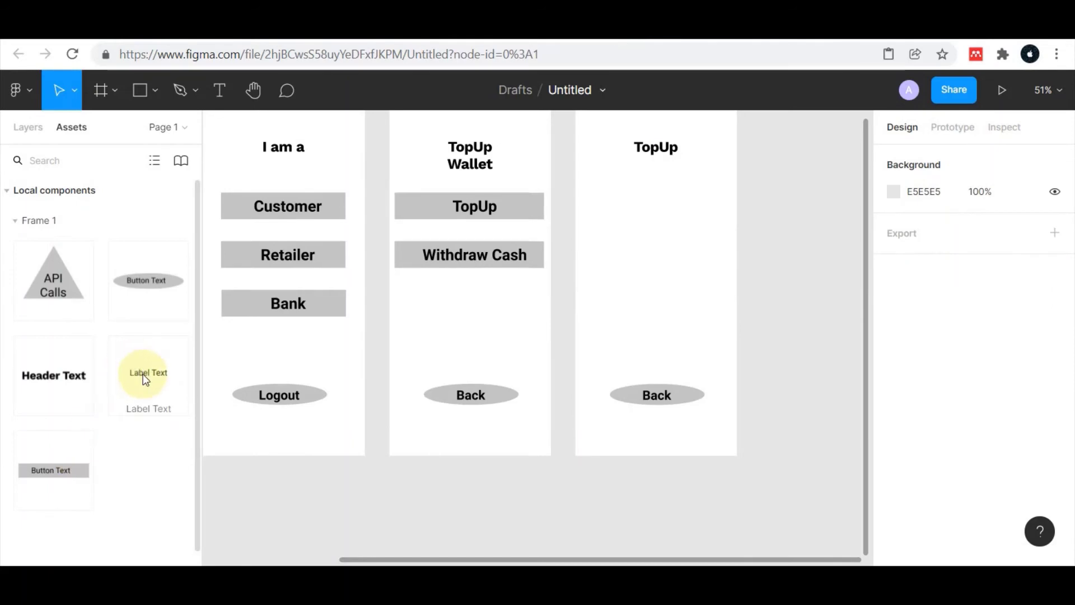
drag(144, 377, 374, 263)
mouse_move(536, 222)
mouse_down()
mouse_move(609, 193)
mouse_move(653, 201)
mouse_up()
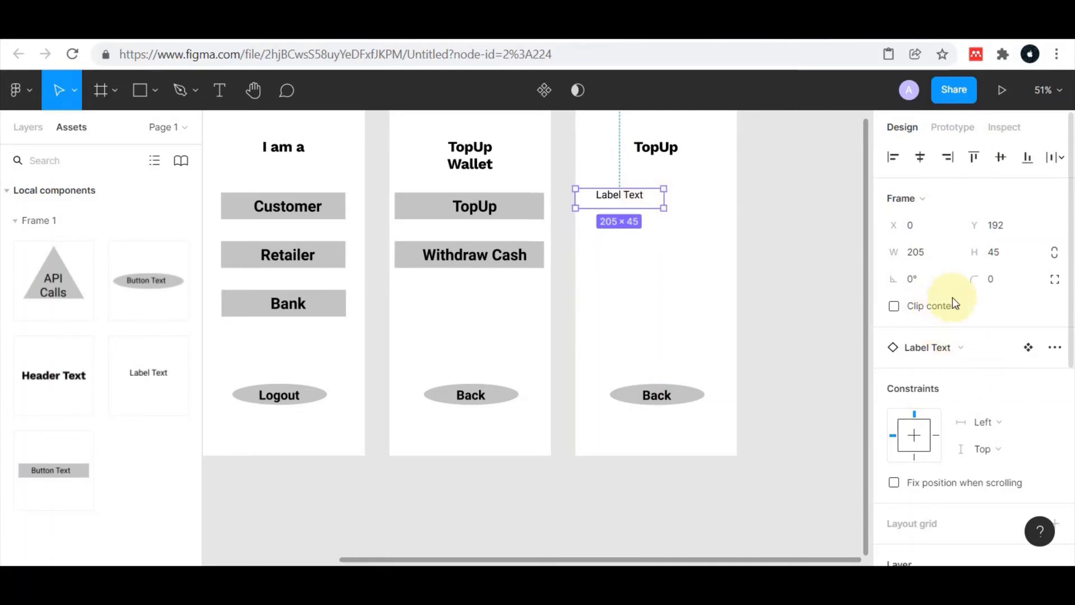
Change the label to 'Enter Bank Account #' and widen it to the full 375 screen width
double_click(633, 196)
double_click(631, 195)
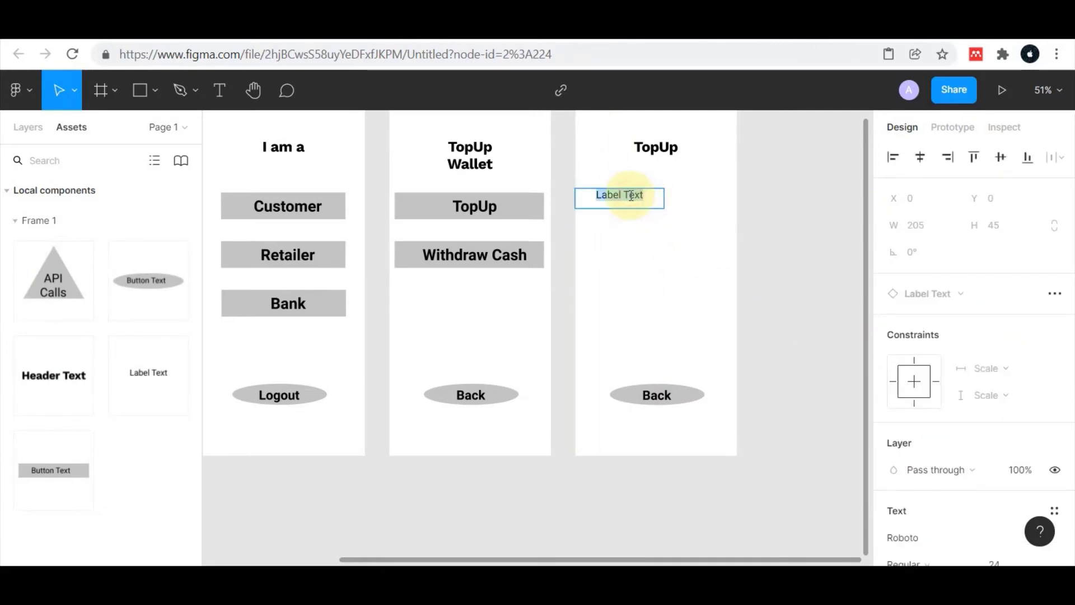
text(Enter Bank )
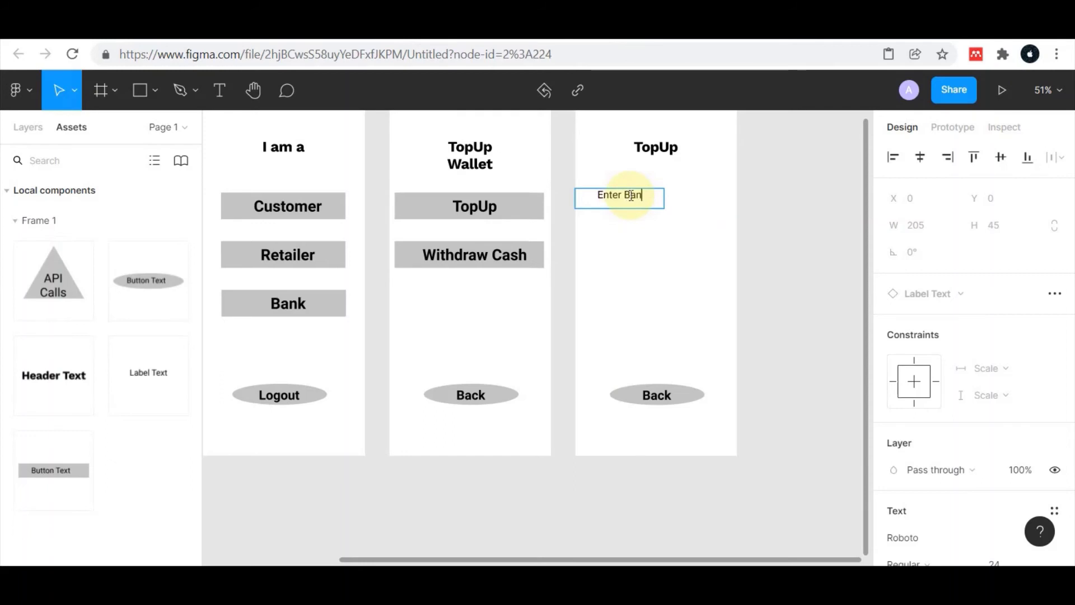
text(Account Nu)
text(mber)
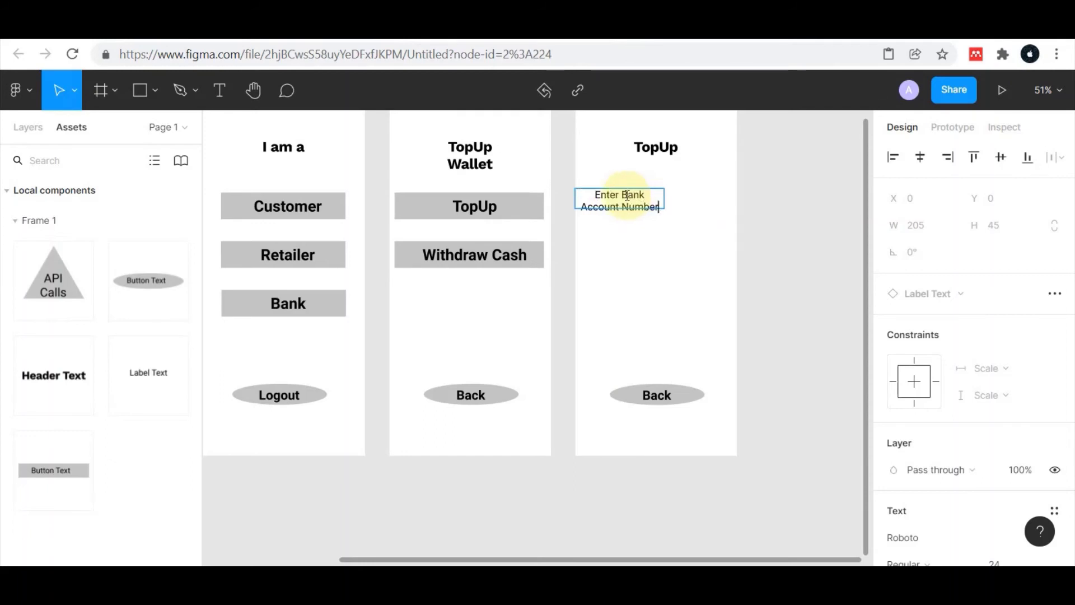
key(ctrl+shift+Left)
text(#)
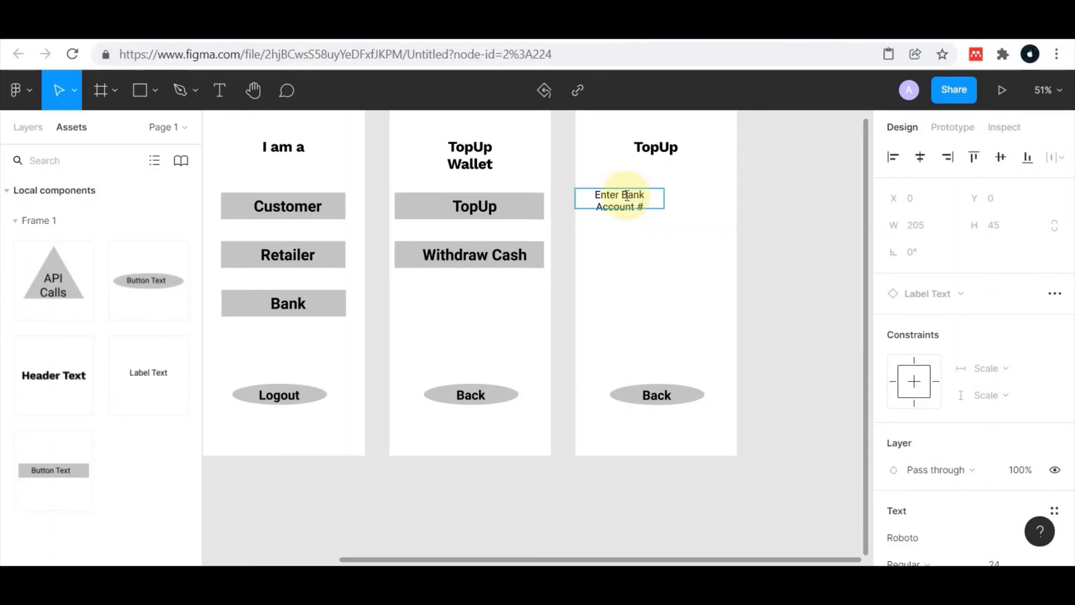
click(701, 244)
click(659, 200)
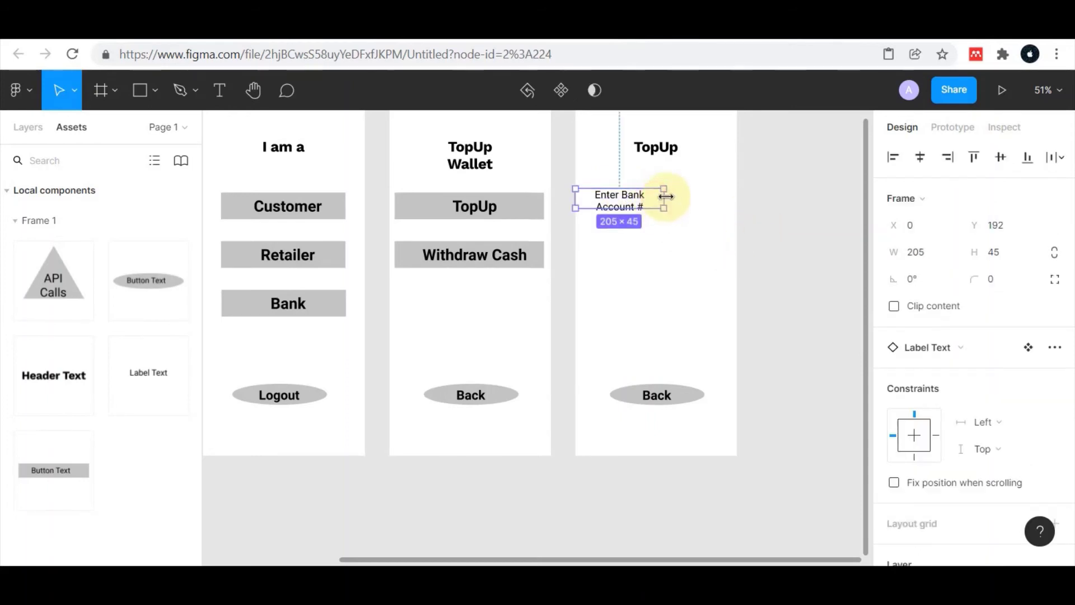
drag(664, 199, 736, 196)
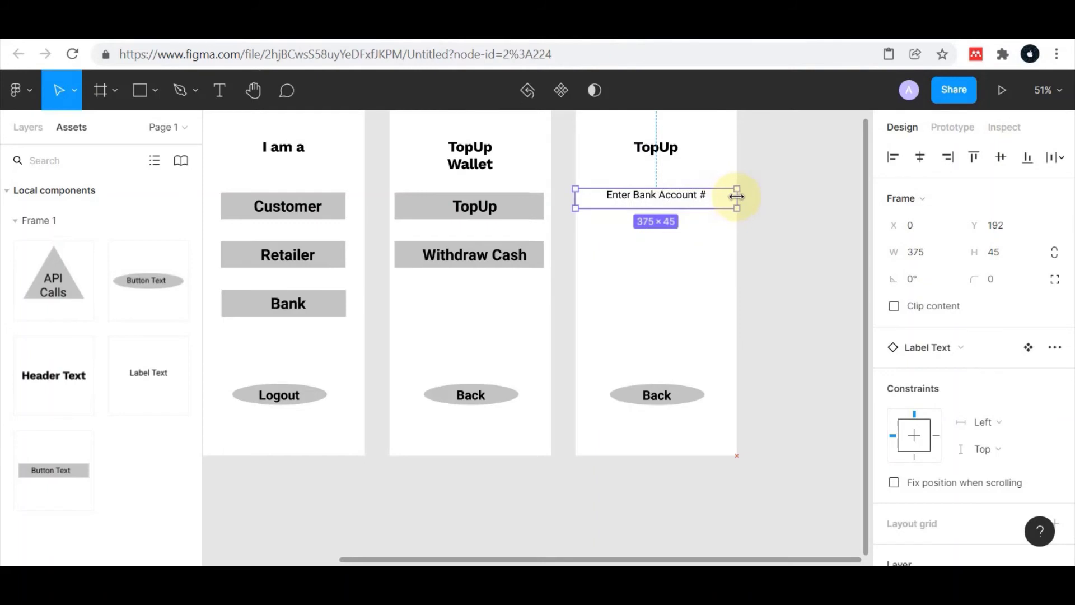
click(787, 232)
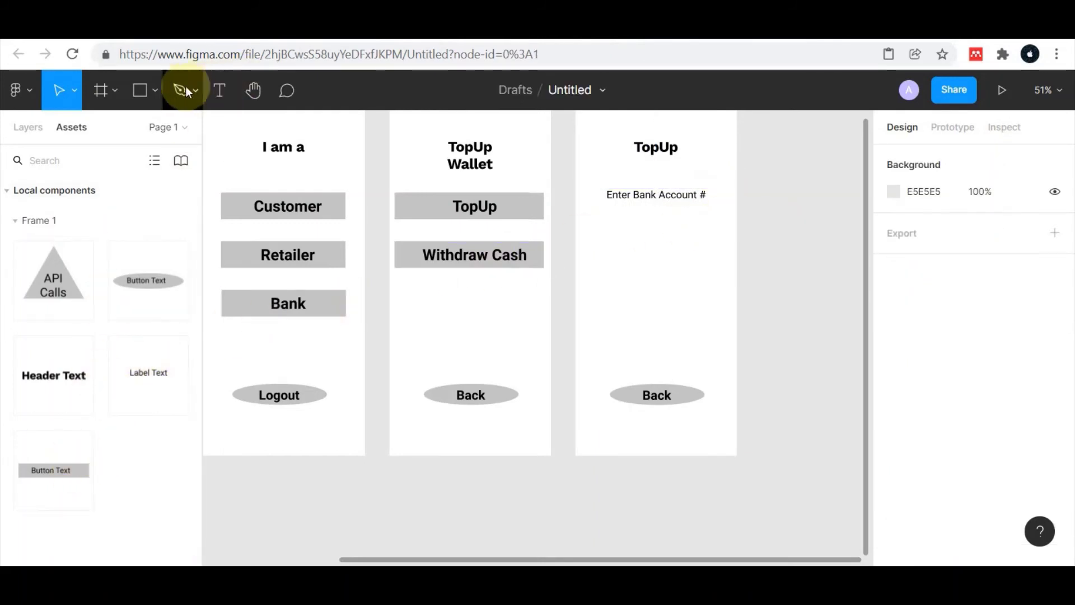
Draw a rectangle input box just below the bank account label
click(154, 91)
click(126, 131)
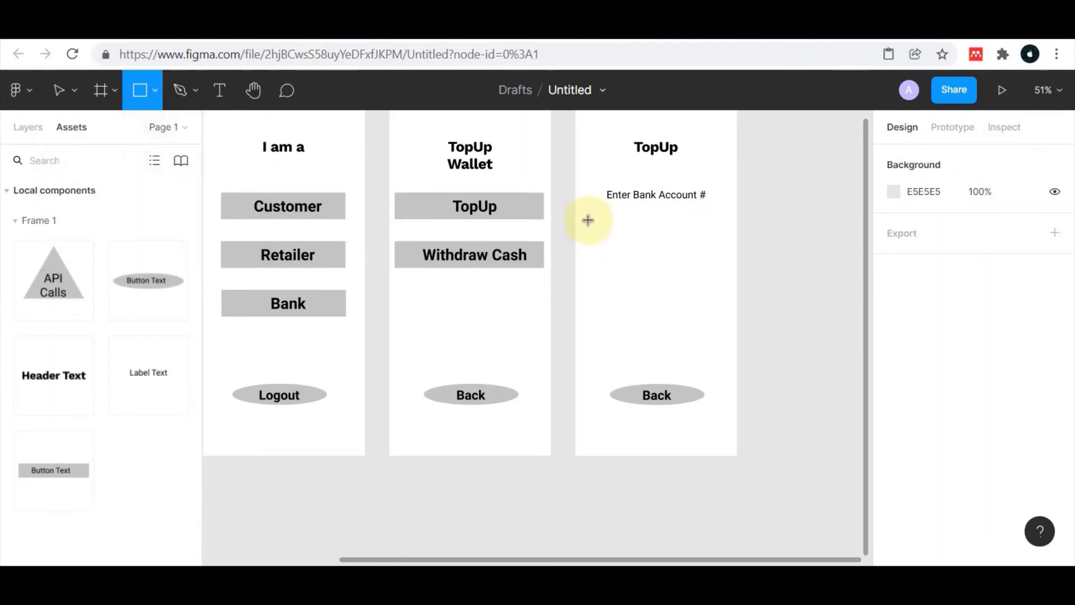
mouse_move(584, 214)
mouse_down()
mouse_move(657, 240)
mouse_move(727, 243)
mouse_up()
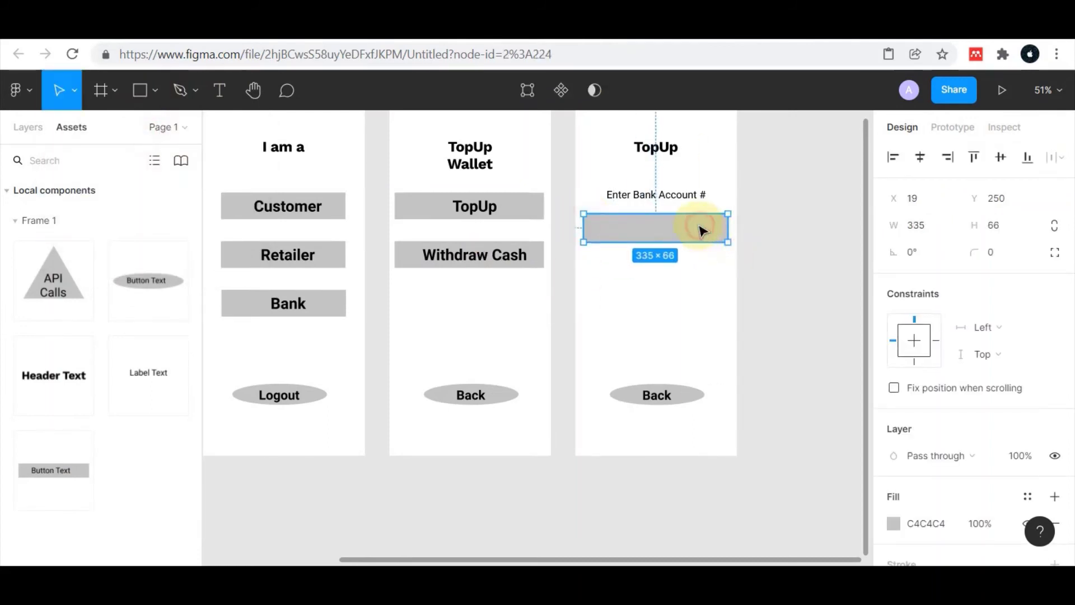
drag(703, 230, 683, 197)
Set the 'Enter Bank Account #' label's font size to 36
click(684, 197)
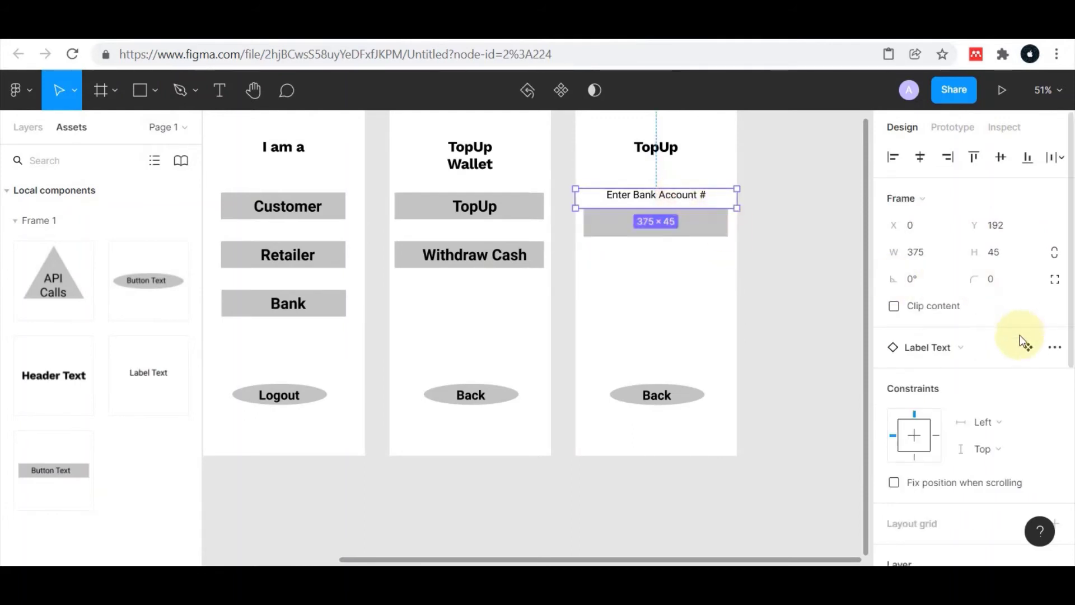
scroll(1013, 336, down, 1)
scroll(1025, 381, down, 3)
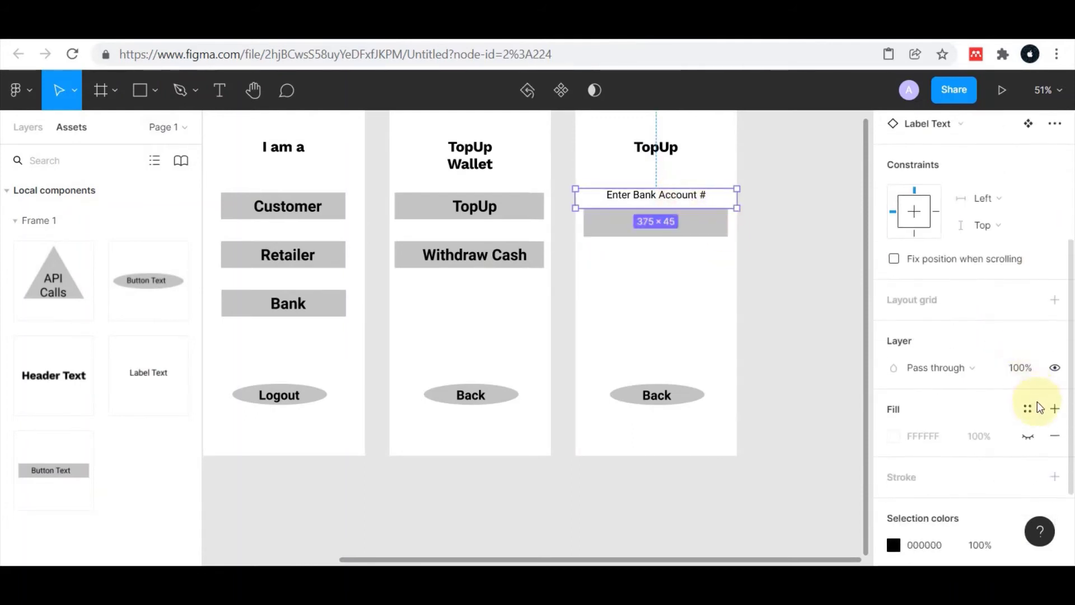
scroll(1008, 381, down, 2)
scroll(1002, 370, up, 4)
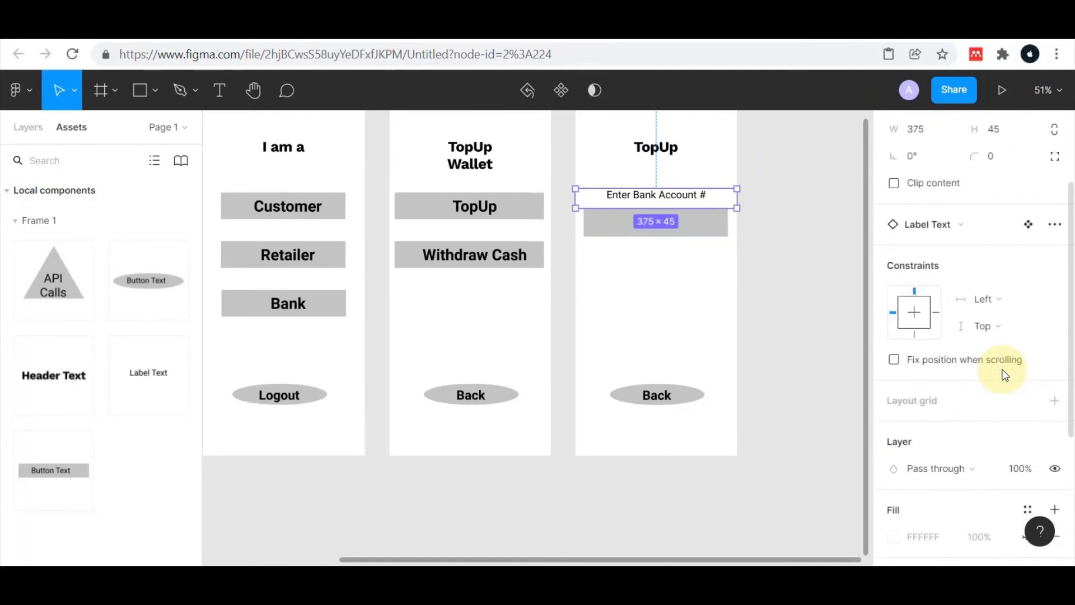
key(Return)
key(Return)
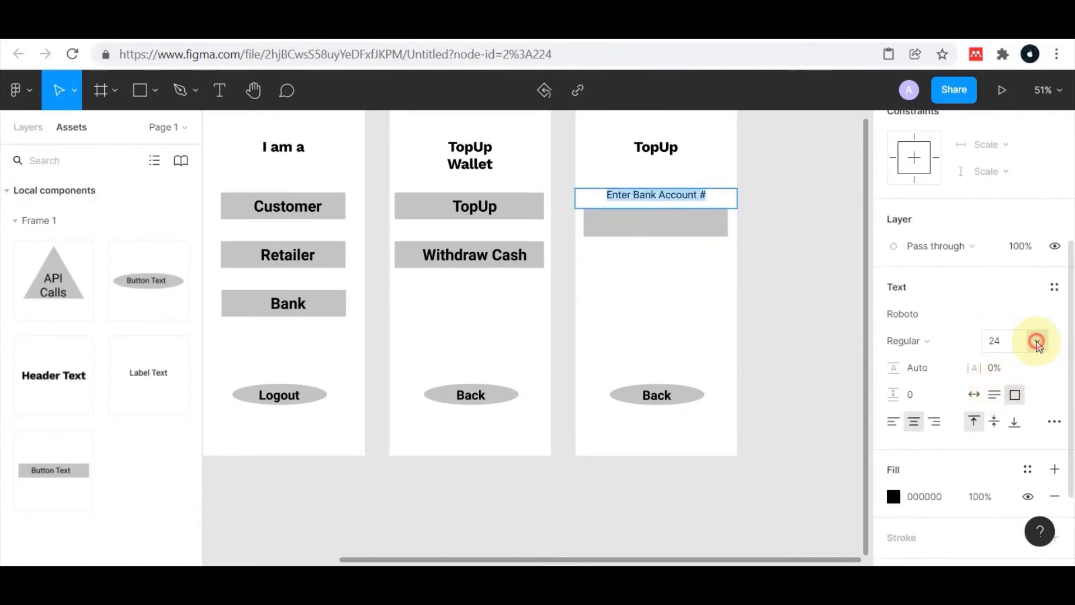
click(1036, 341)
click(1028, 324)
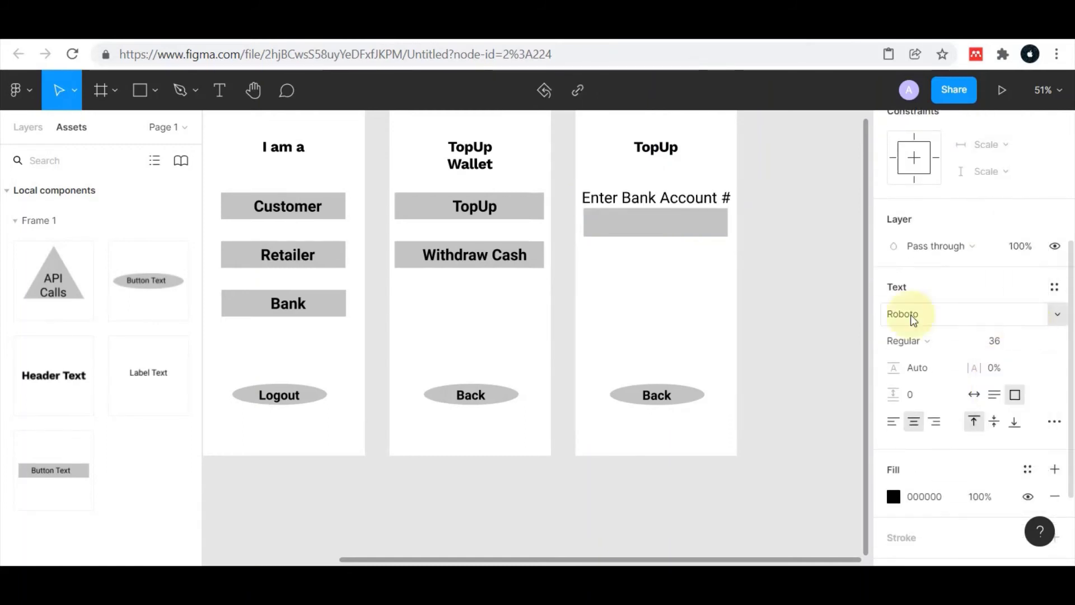
key(Escape)
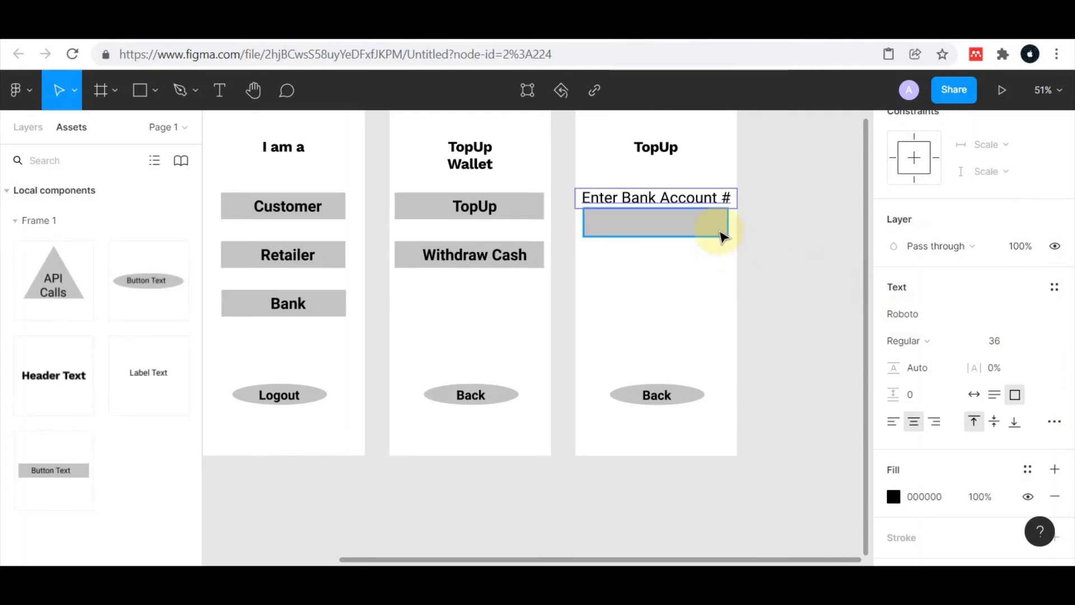
Copy the label together with its grey input box
click(722, 237)
shift+click(699, 192)
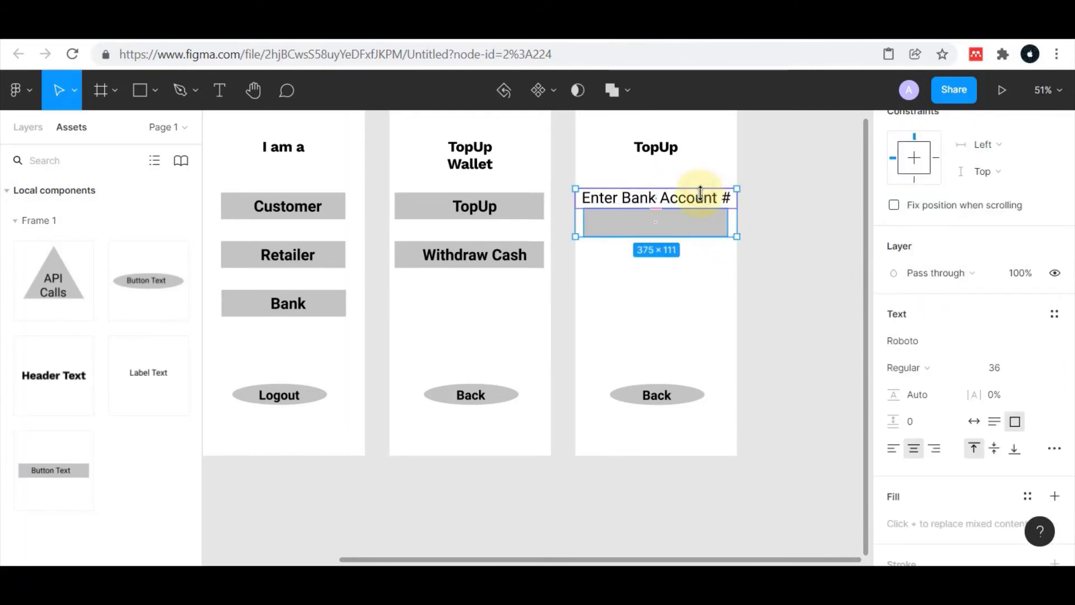
right_click(707, 200)
click(750, 92)
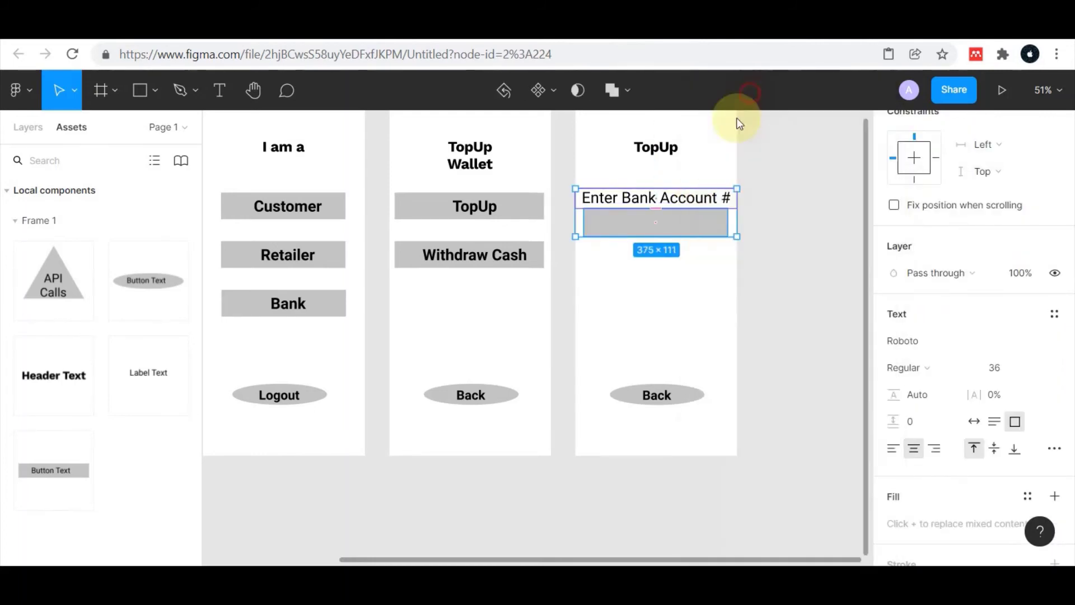
Paste the copied label and box onto the TopUp screen below the first field
click(681, 291)
right_click(672, 291)
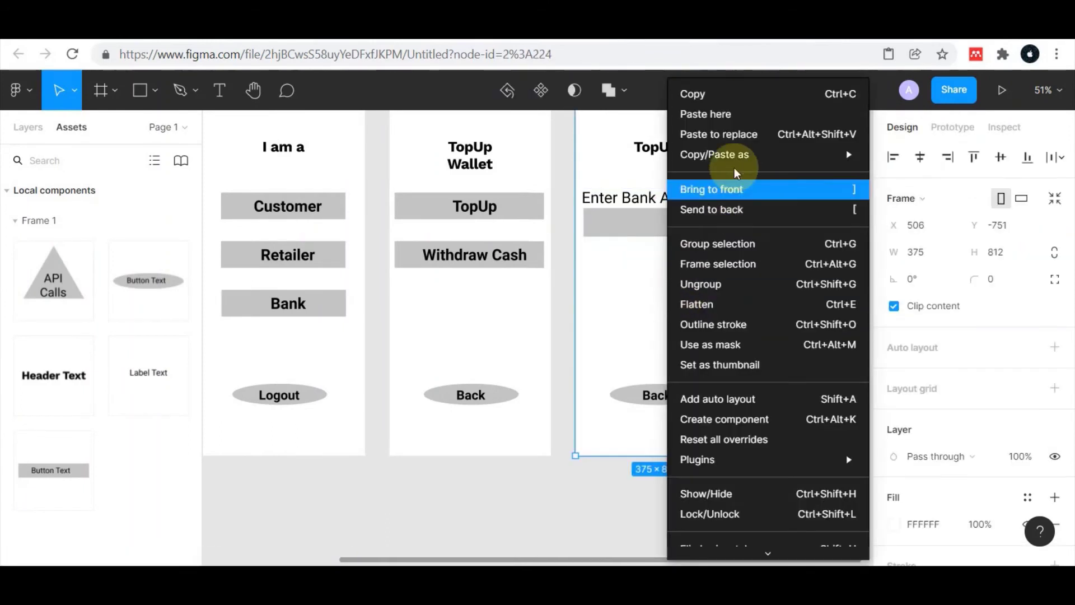
click(744, 121)
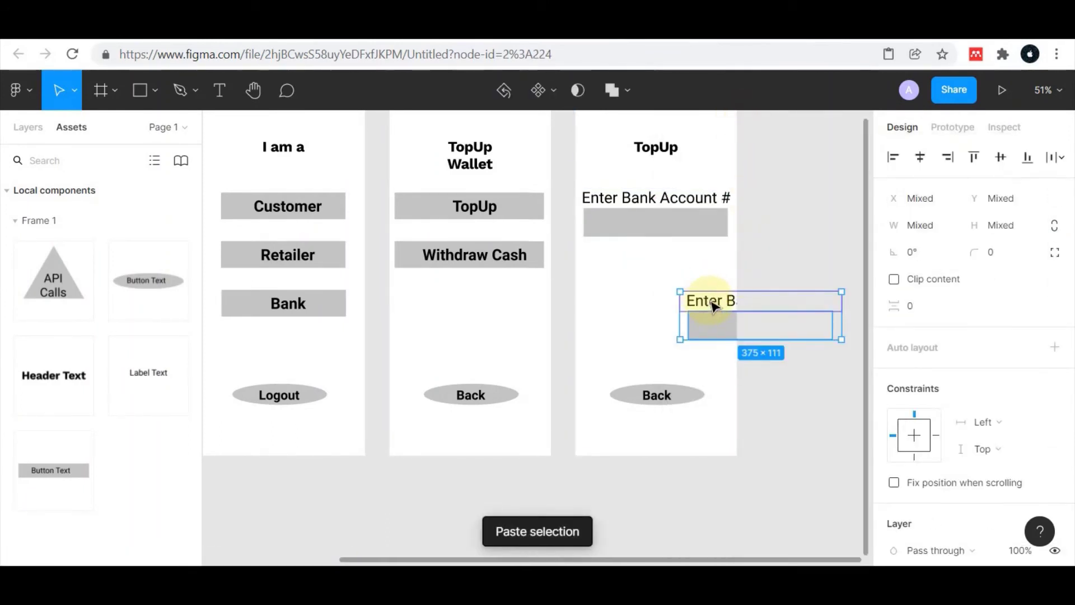
drag(714, 305, 612, 273)
Retitle the pasted label to 'Enter TopUp Amount'
double_click(626, 268)
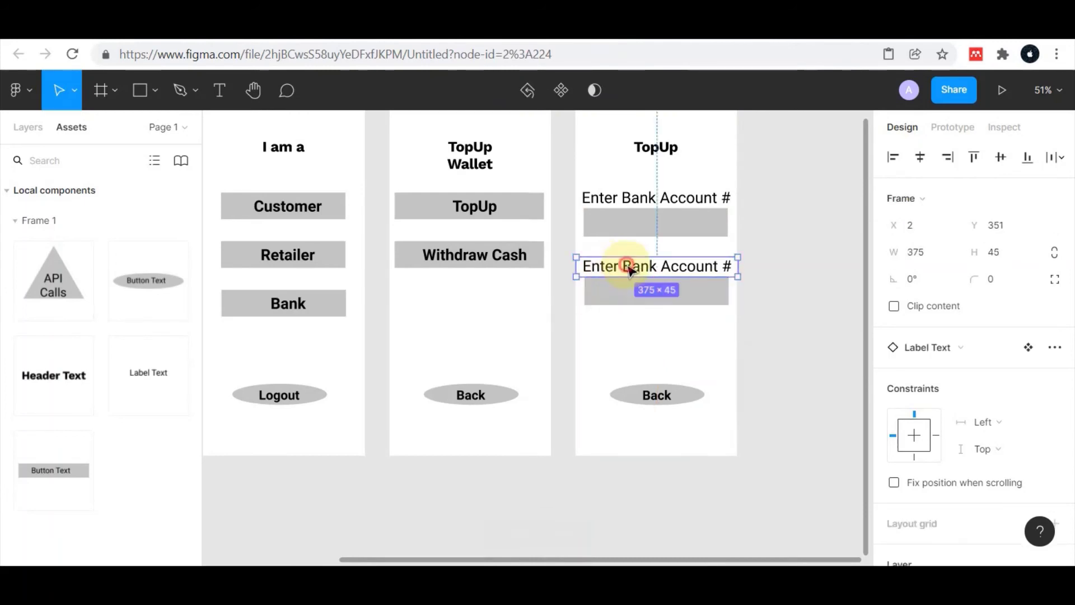
key(ctrl+shift+Right)
key(ctrl+shift+Right)
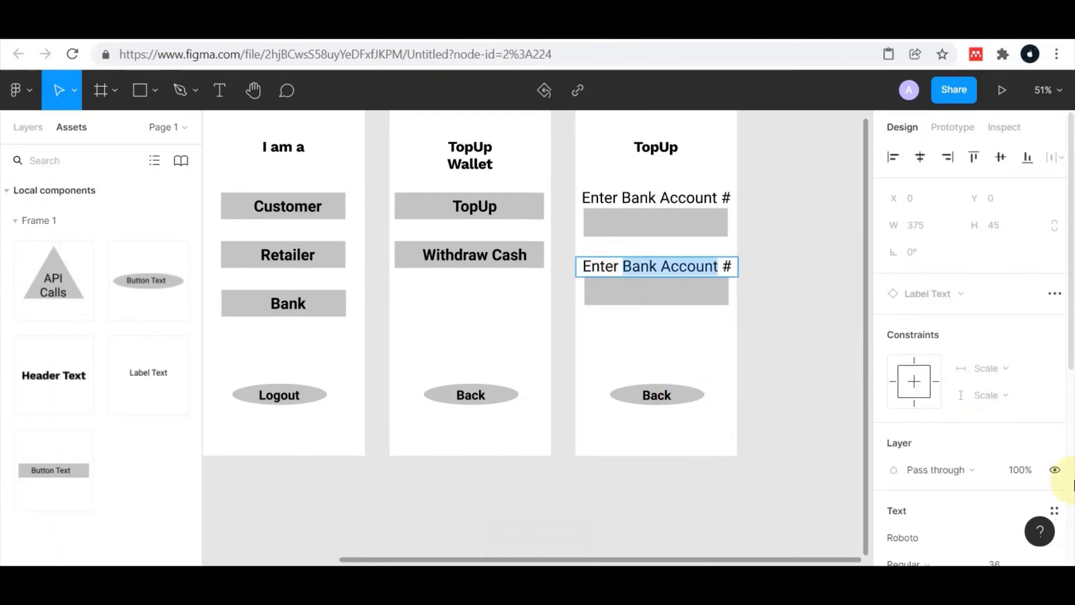
text(Top)
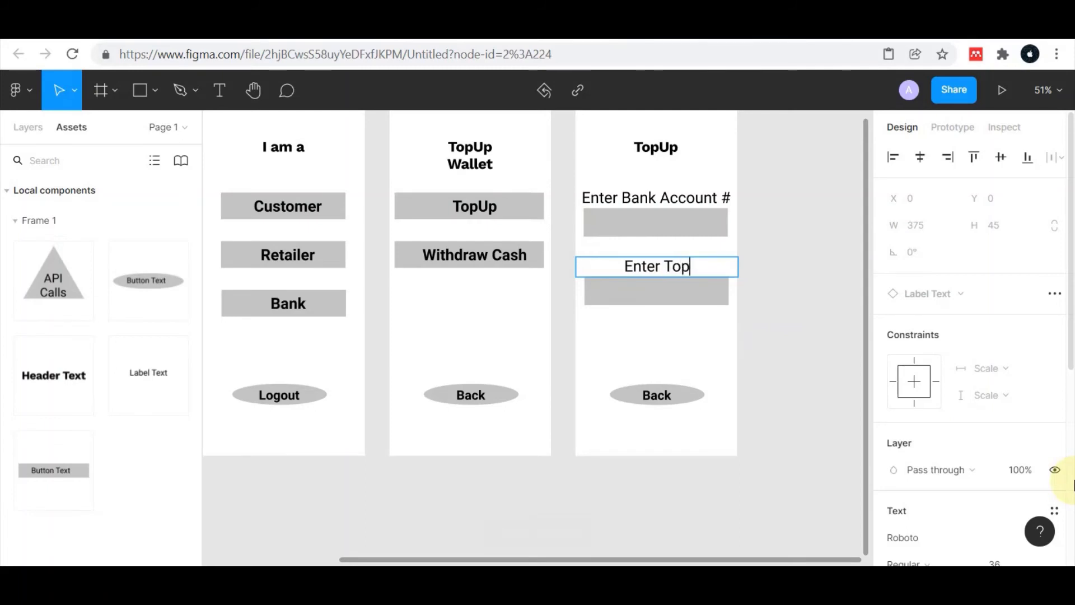
text(Up A)
text(mo)
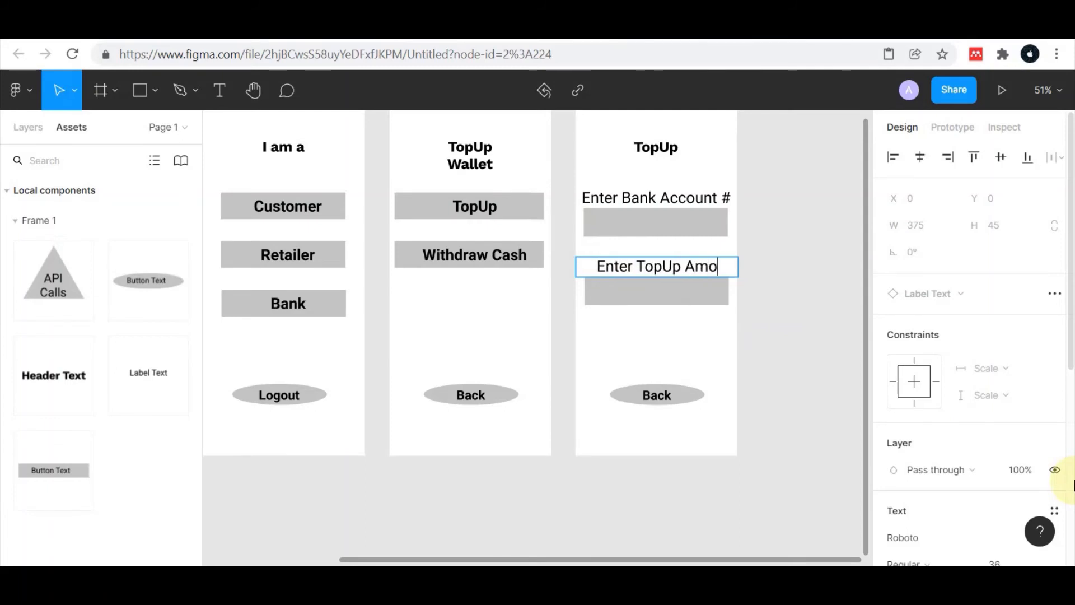
text(unt)
click(806, 397)
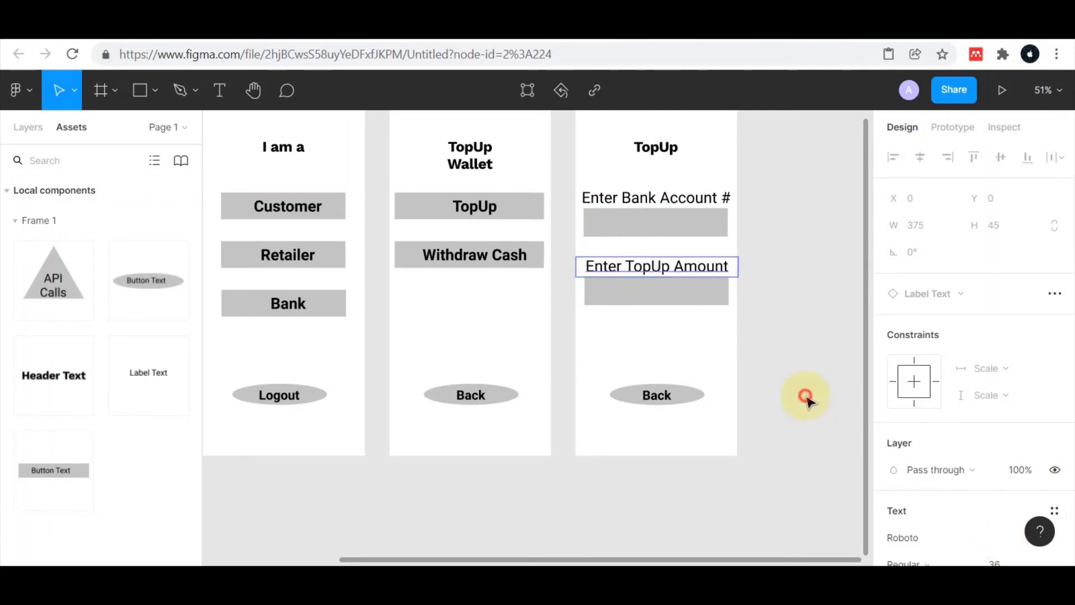
click(806, 397)
click(686, 391)
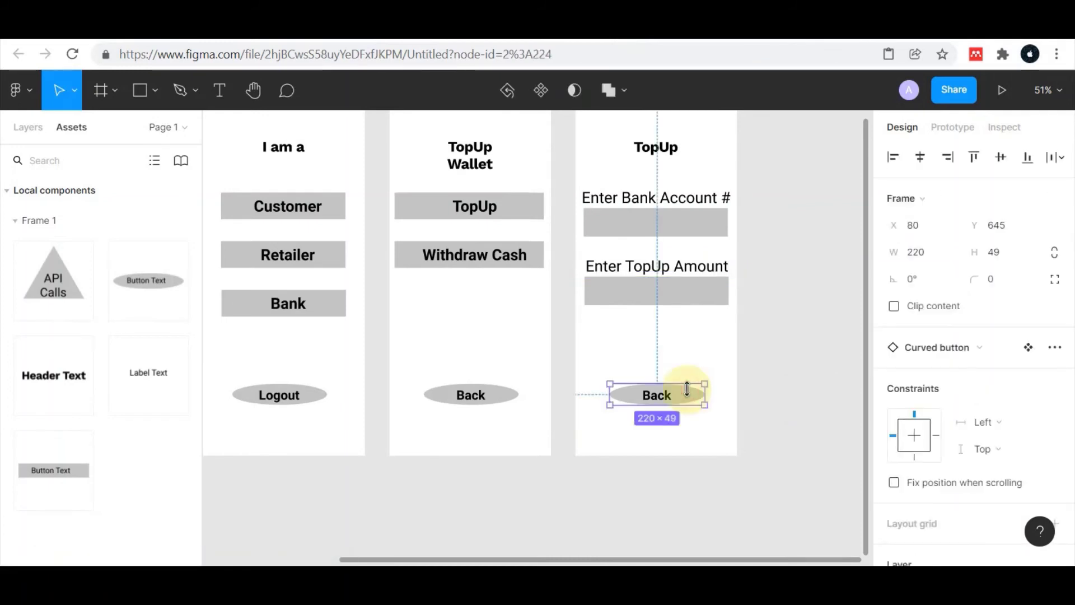
Duplicate the Back button just above the original and relabel the copy 'TopUp'
click(705, 447)
key(ctrl+v)
drag(689, 391, 694, 370)
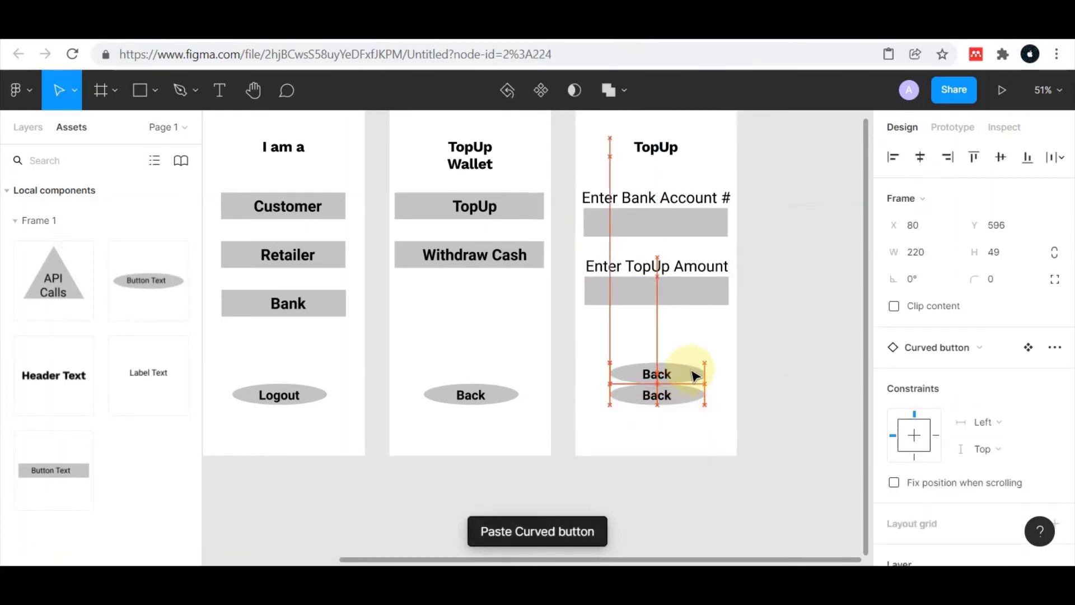
double_click(657, 363)
double_click(658, 363)
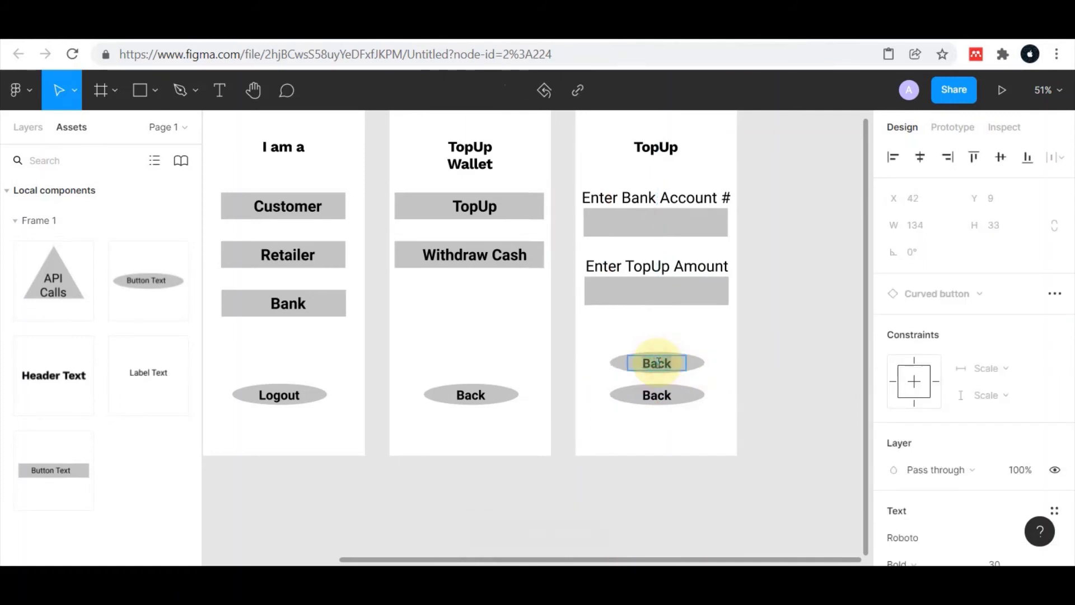
key(BackSpace)
text(TopUp)
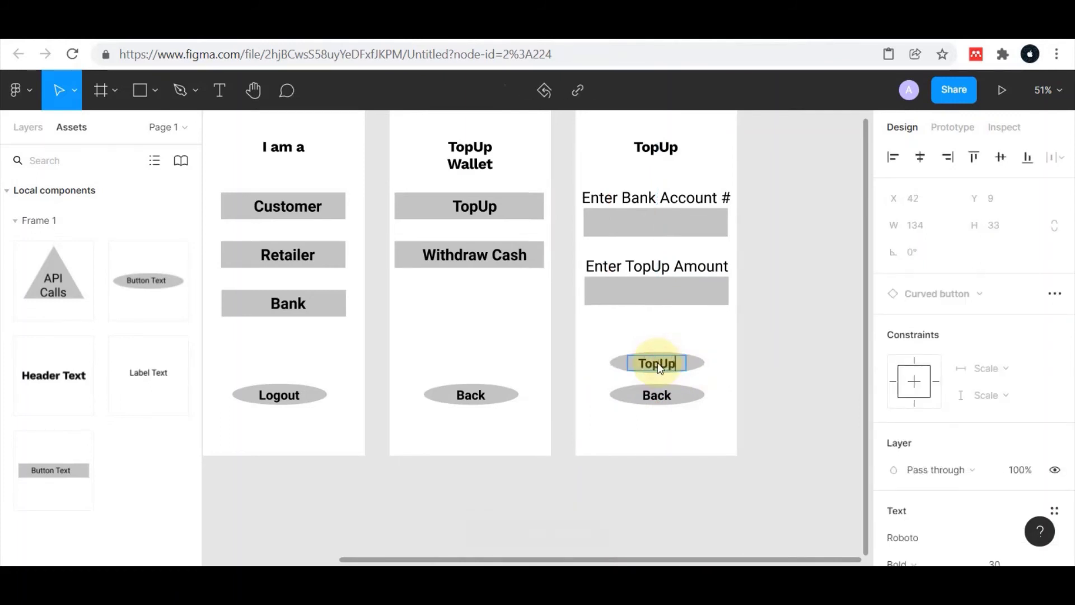
click(790, 441)
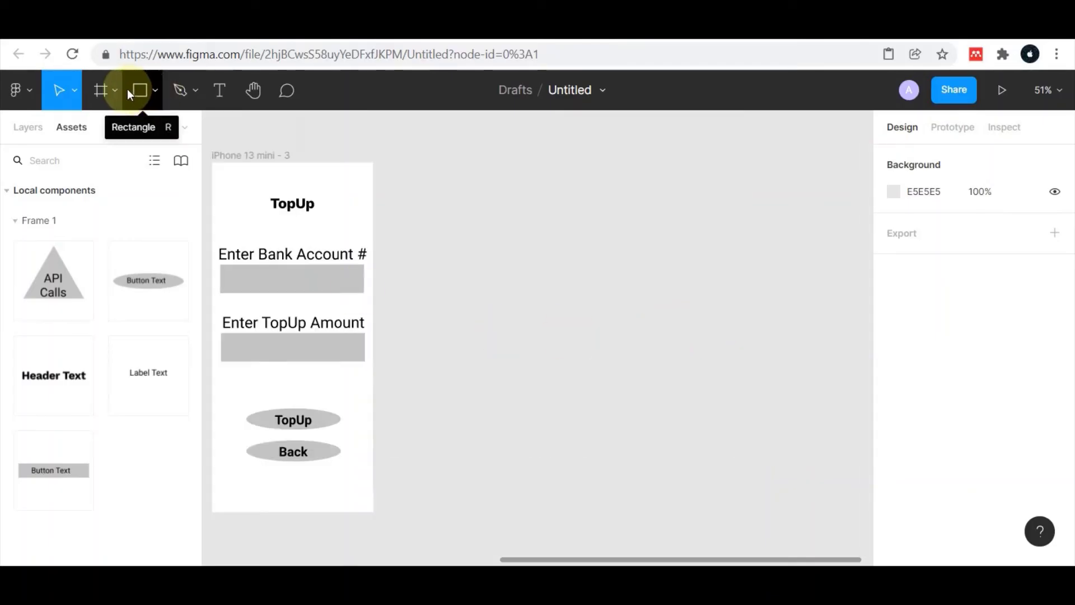
Draw a new frame beside the TopUp screen and place an API Calls shape in it
click(112, 91)
click(109, 125)
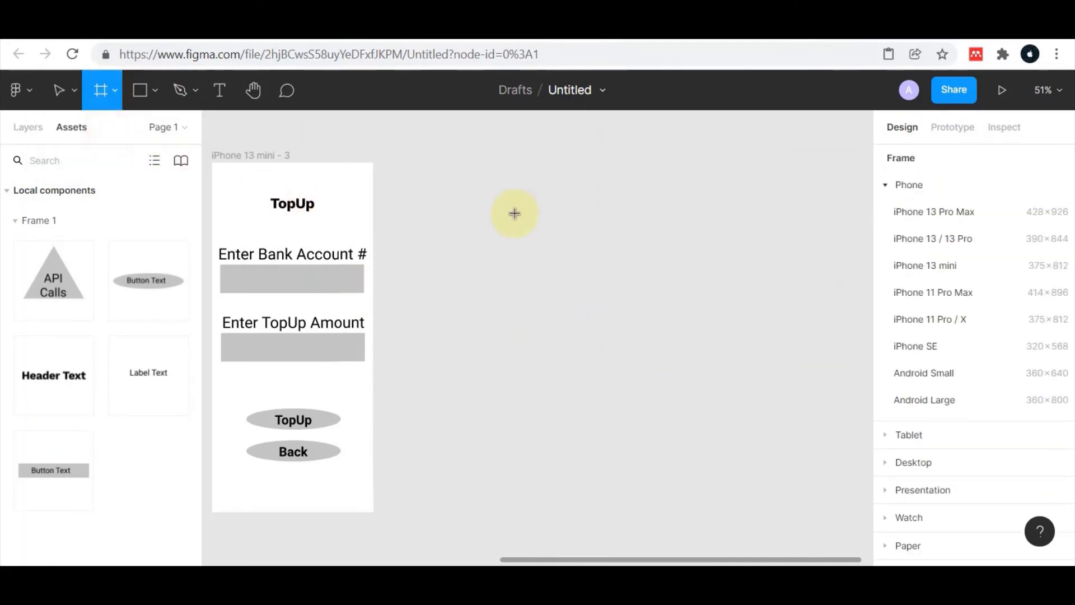
drag(449, 172, 620, 348)
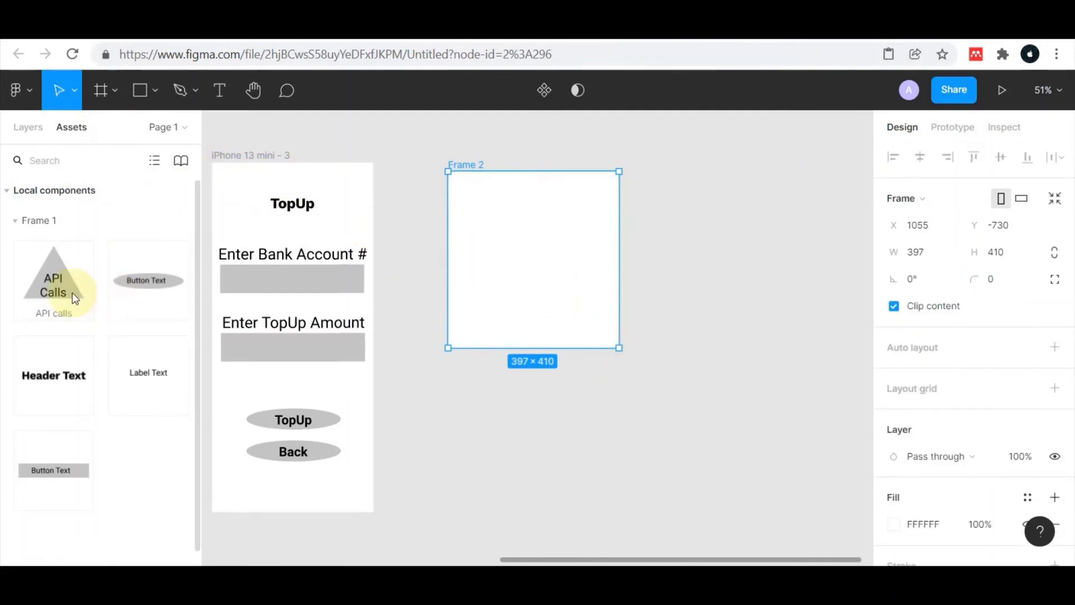
mouse_move(70, 290)
mouse_down()
mouse_move(574, 236)
mouse_move(554, 232)
mouse_up()
click(566, 299)
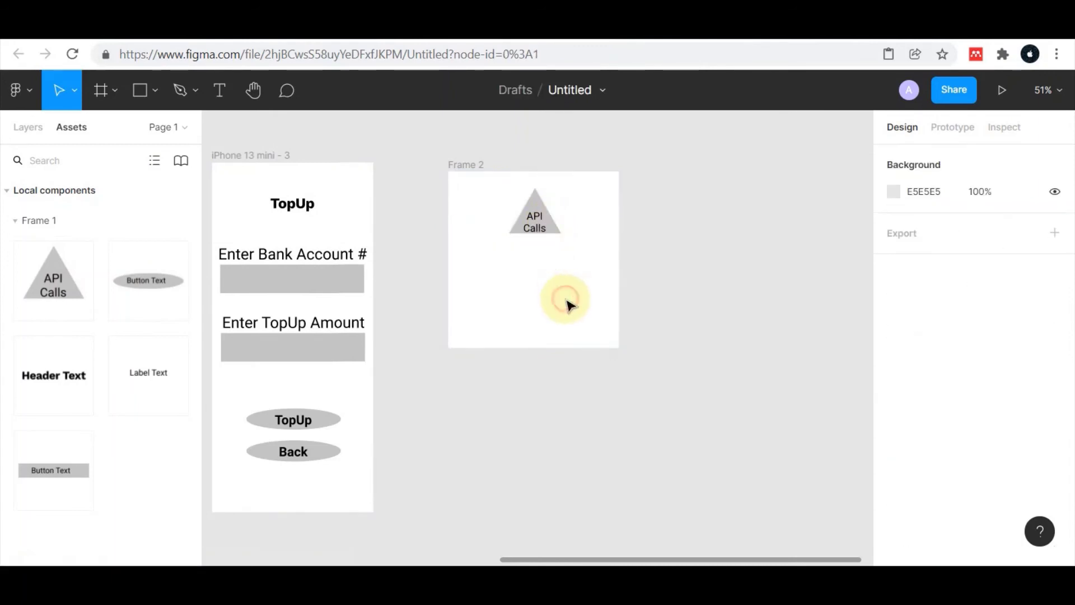
Add text below the shape: verifies account number and available balance in the bank database
click(220, 91)
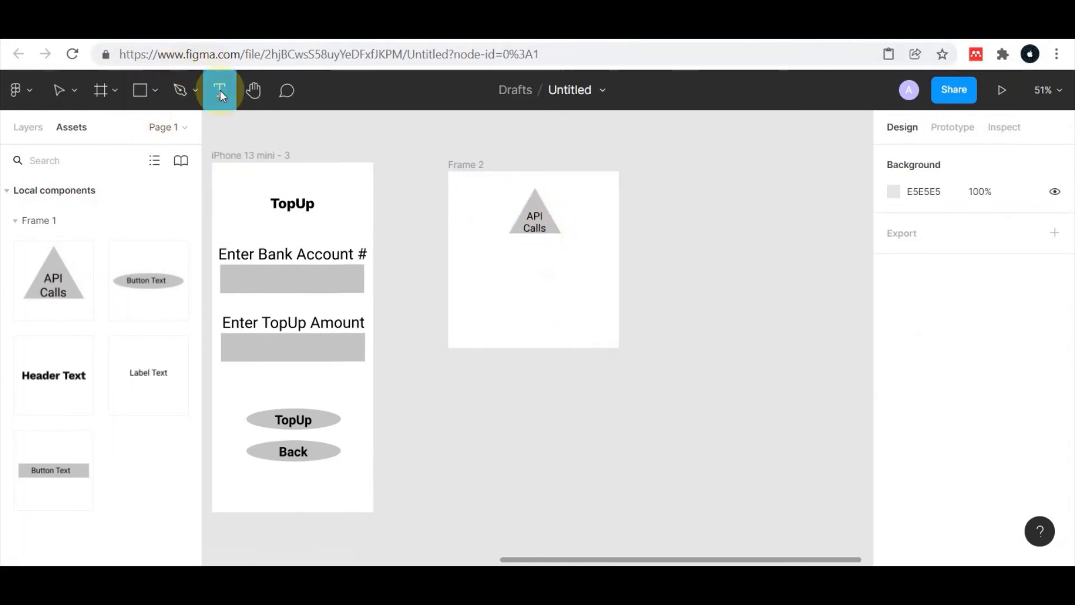
click(462, 249)
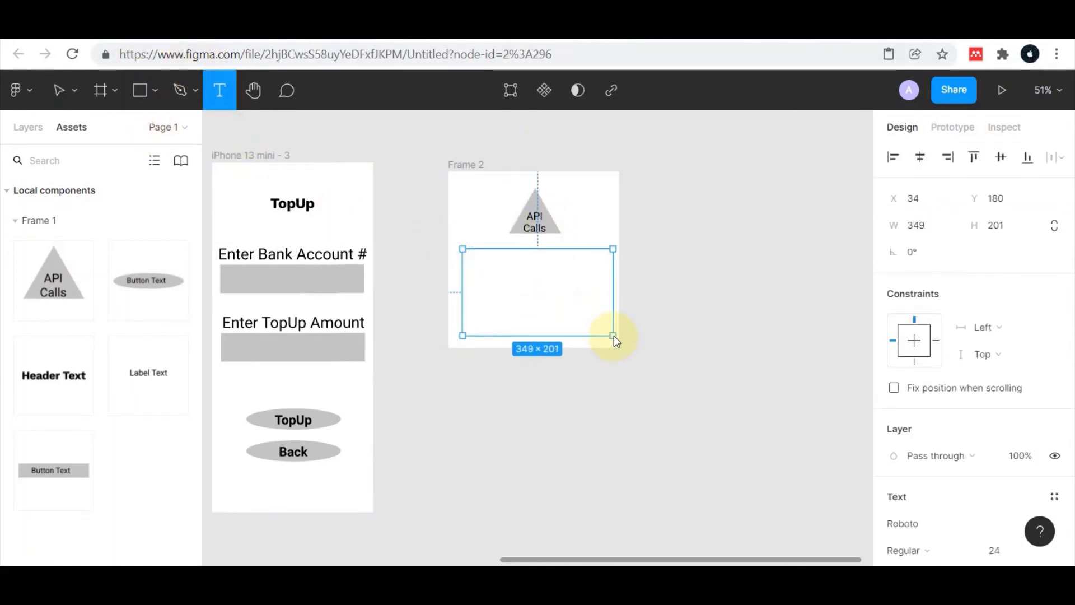
drag(605, 325, 607, 333)
text(Bank API ve)
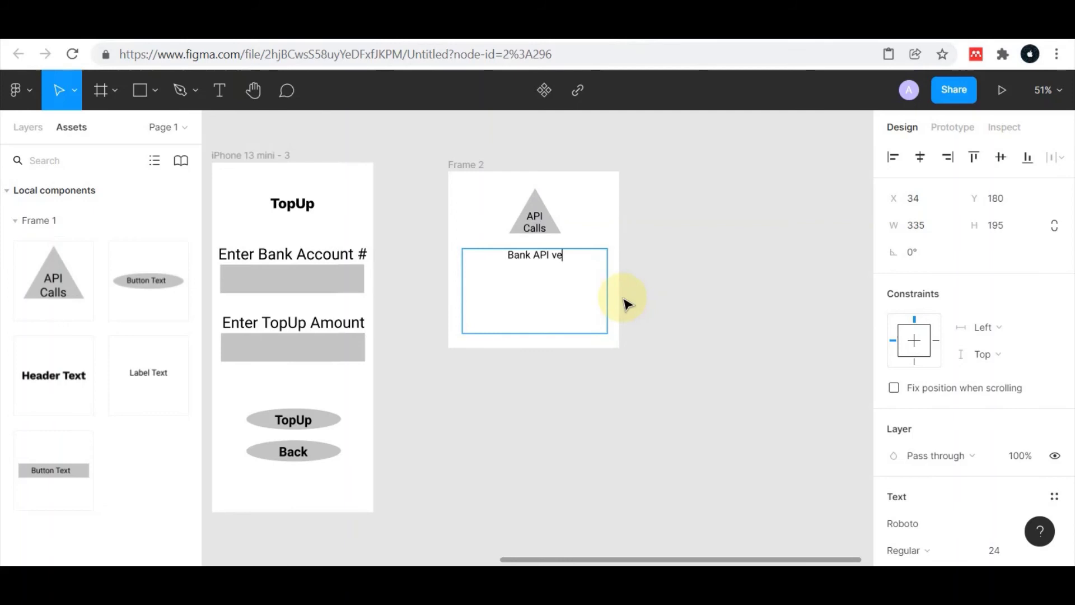
text(rifie)
text(s customer )
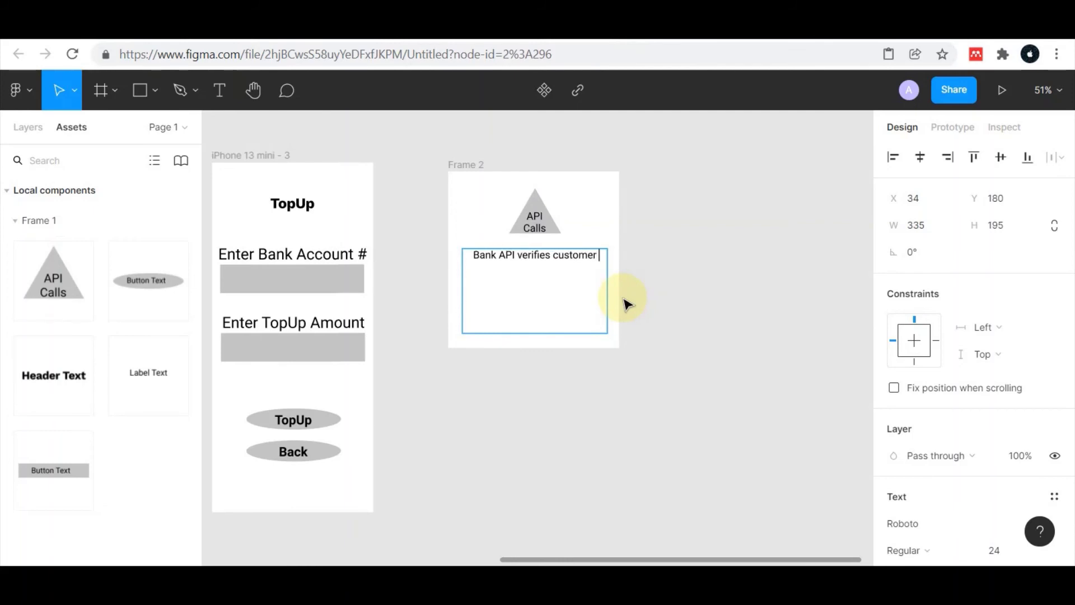
text(ba)
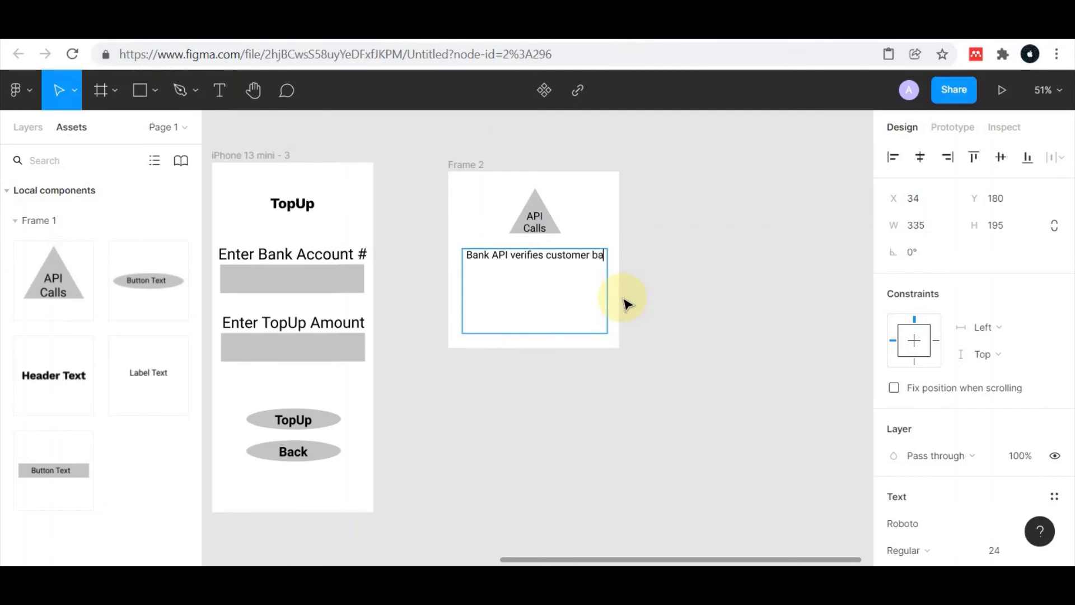
text(nk account)
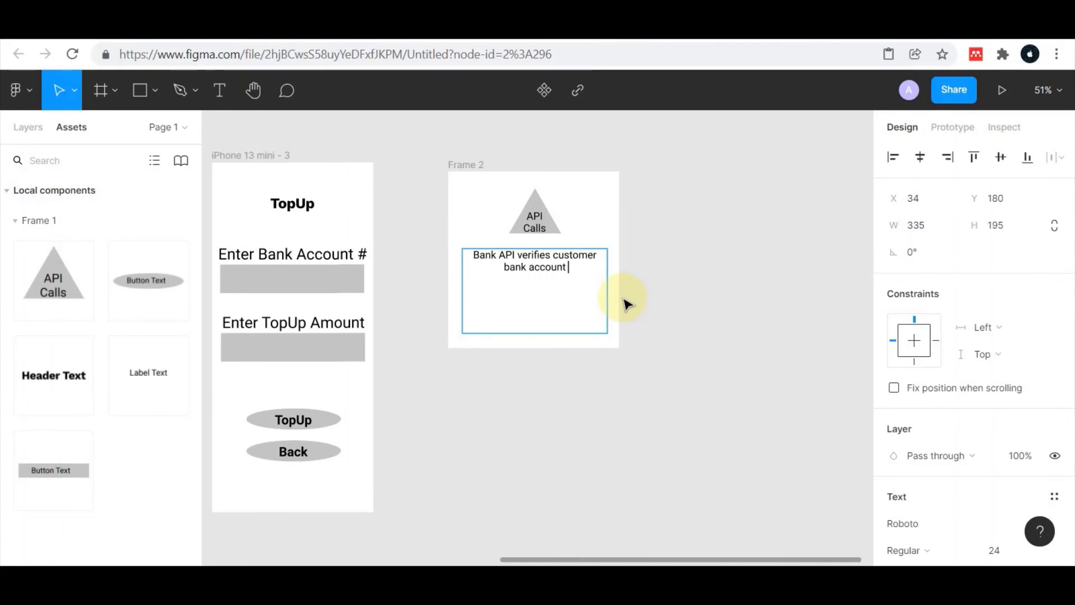
text( number and )
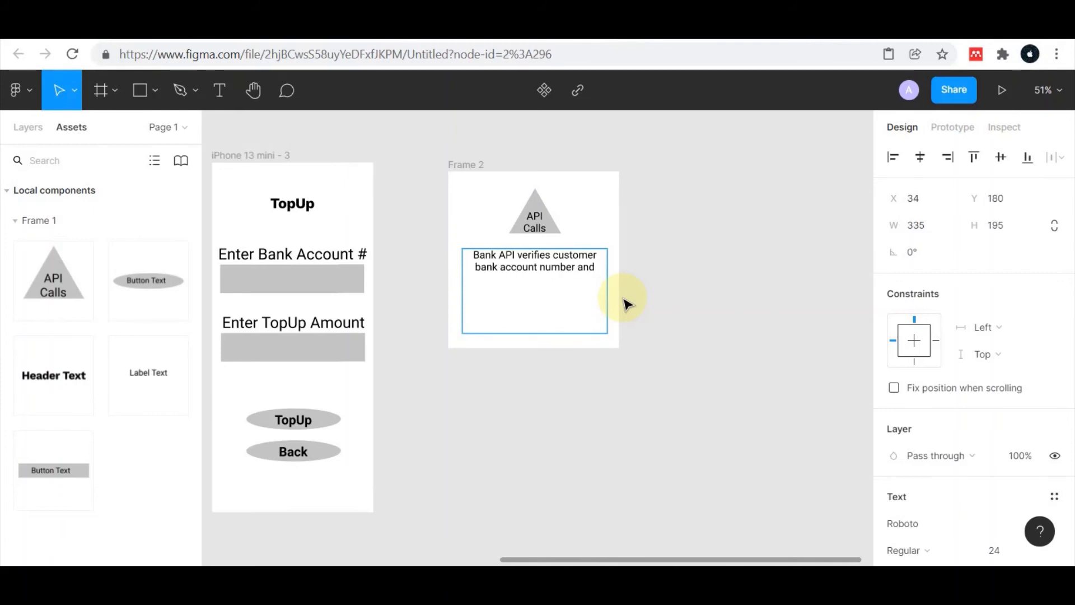
text(avai)
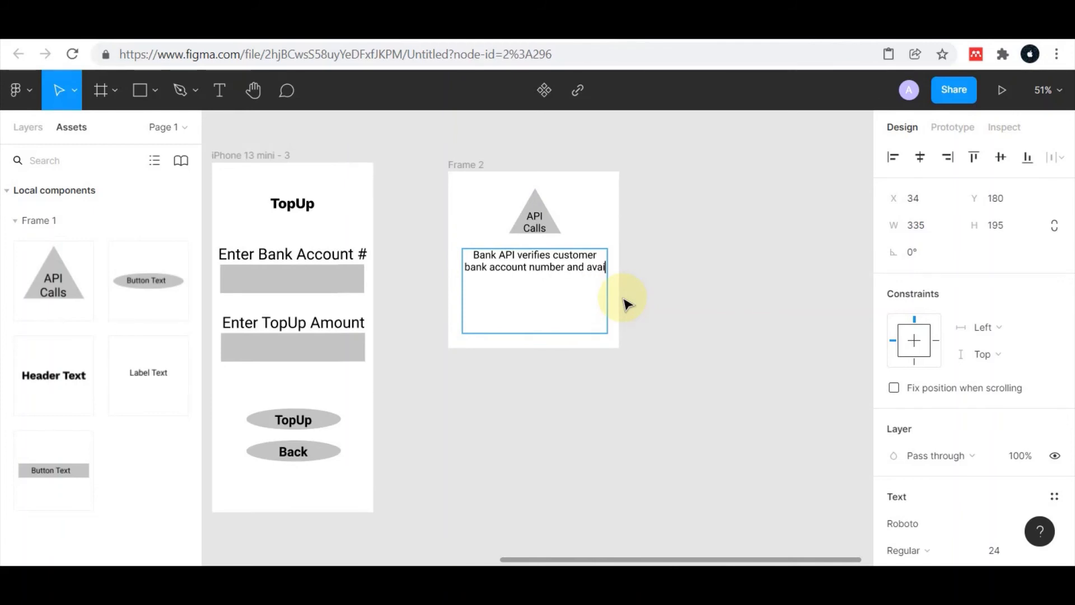
text(lable balance a)
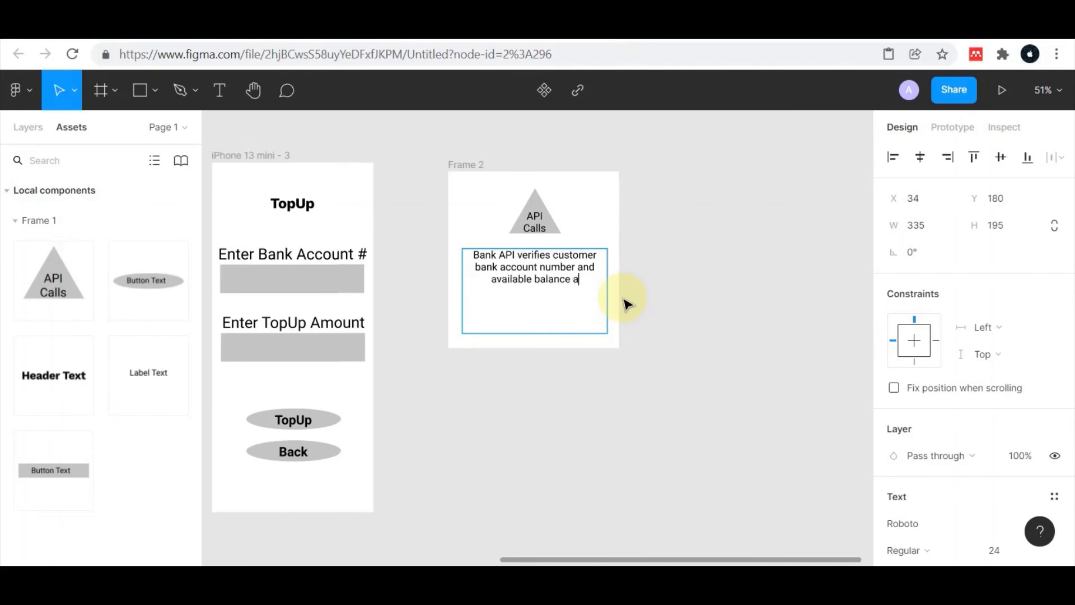
text(t)
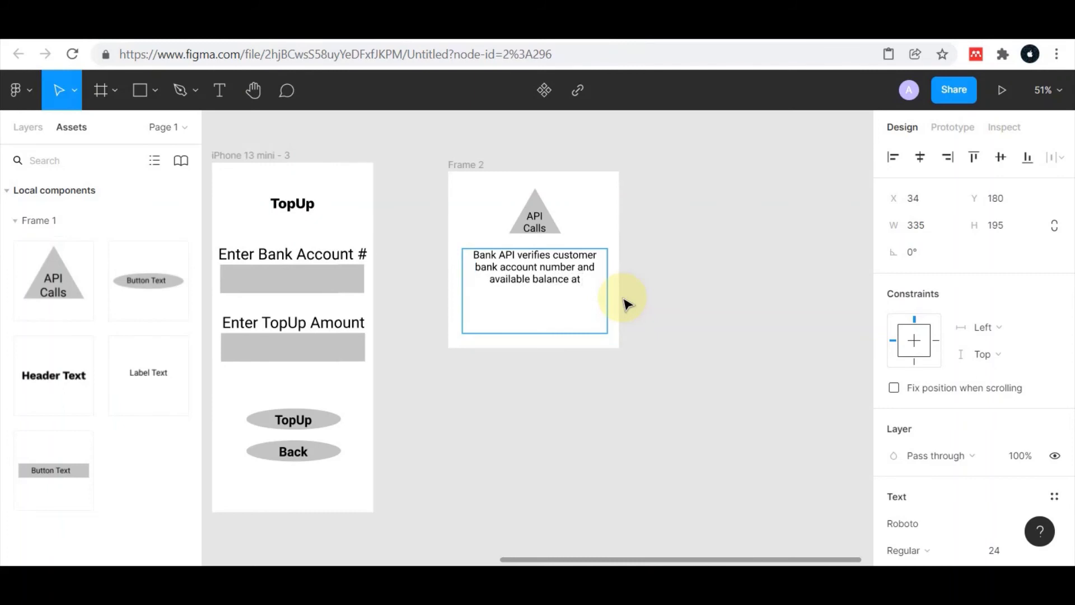
key(BackSpace)
key(BackSpace)
text(in t)
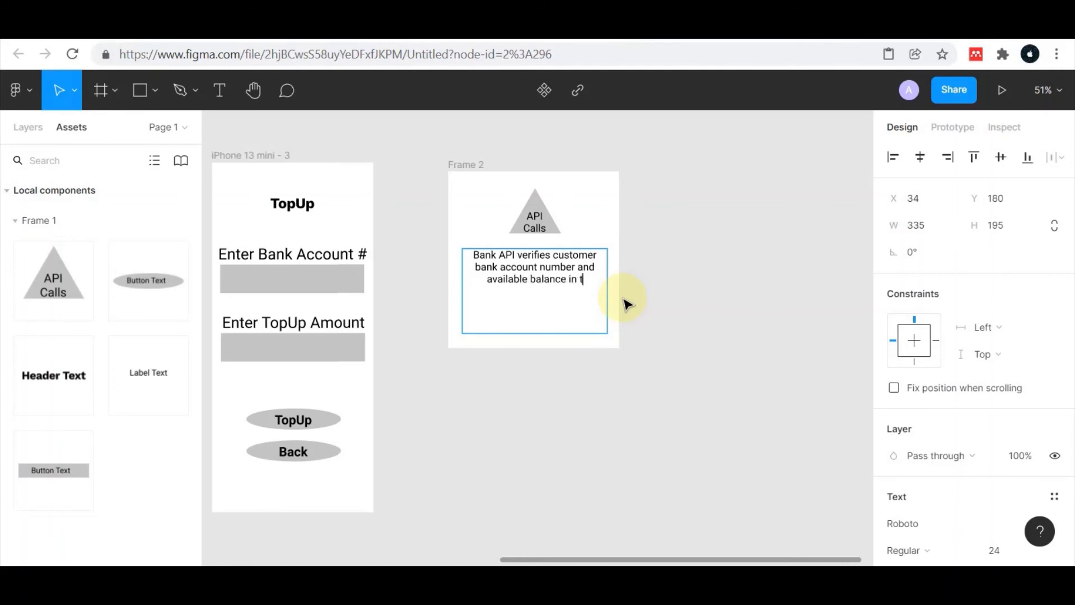
text(he bank database)
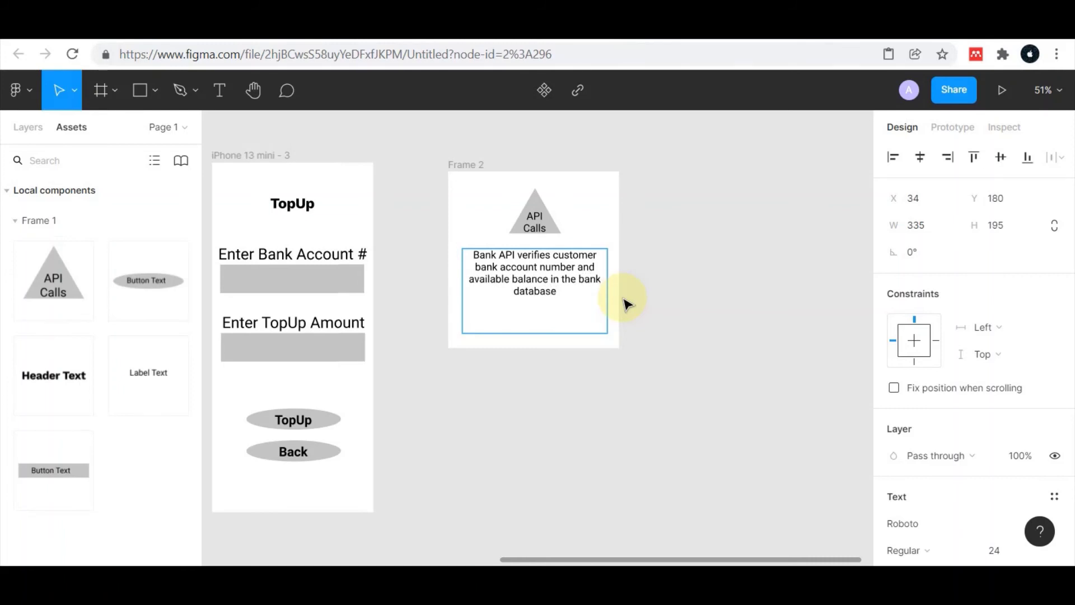
key(Escape)
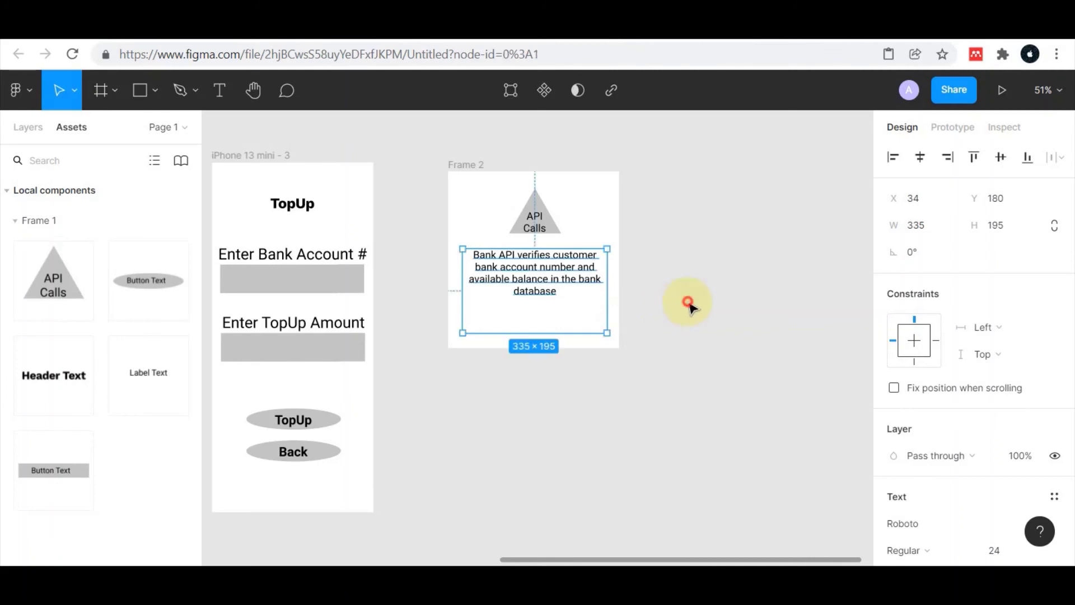
Switch the Frame 2 description text's font weight to Bold Italic
click(689, 303)
double_click(567, 278)
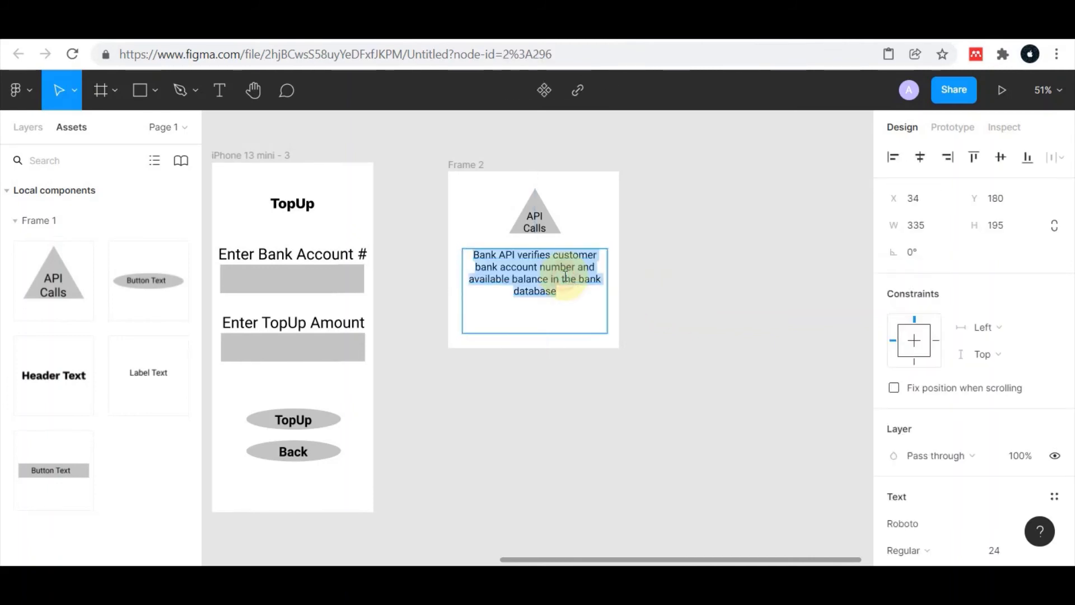
scroll(1019, 418, down, 5)
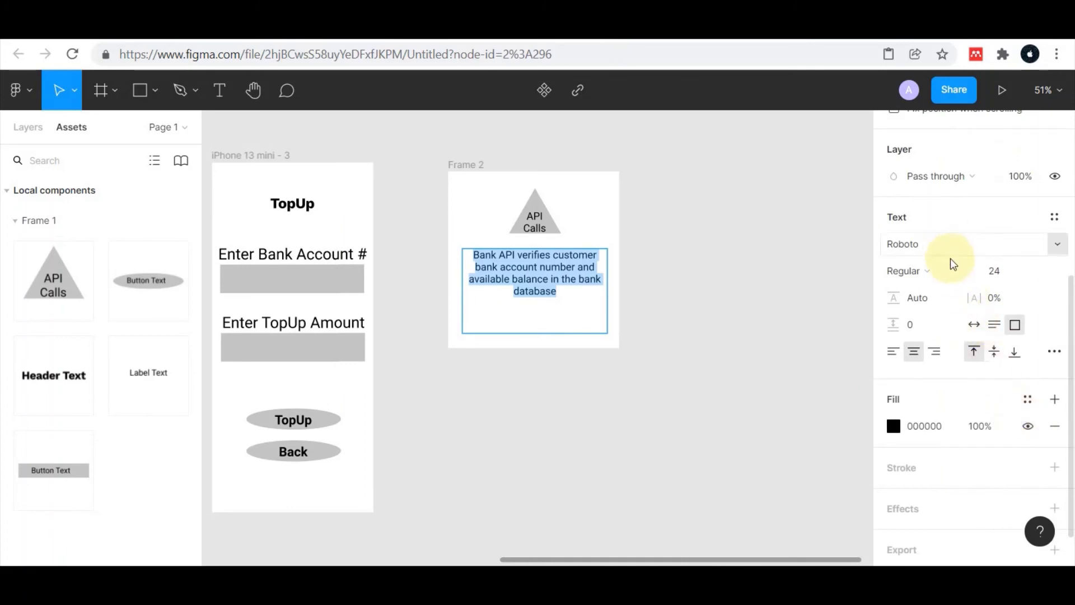
click(967, 273)
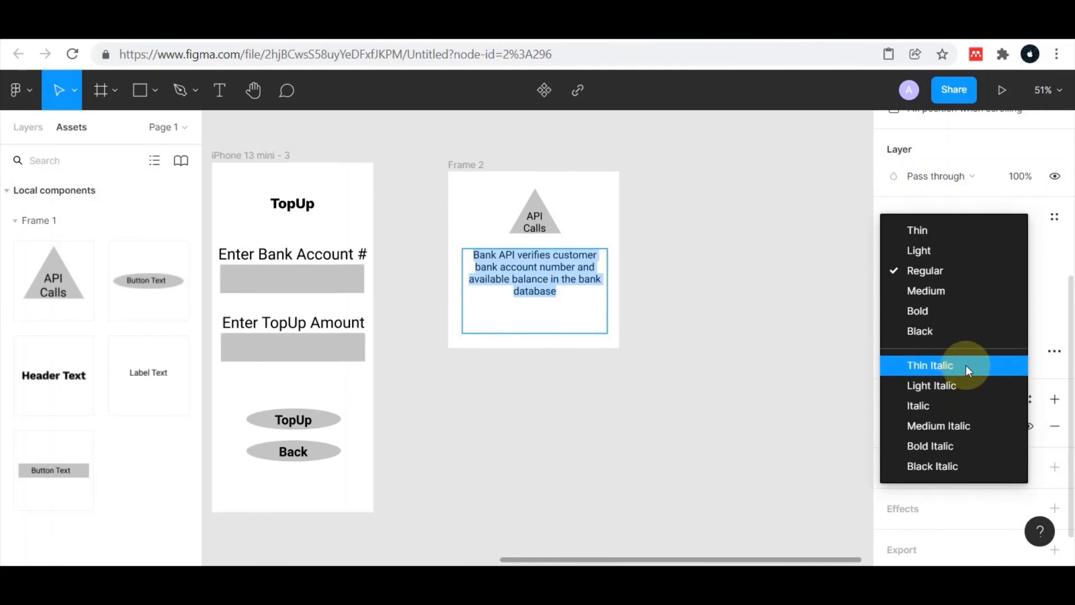
click(963, 445)
click(691, 293)
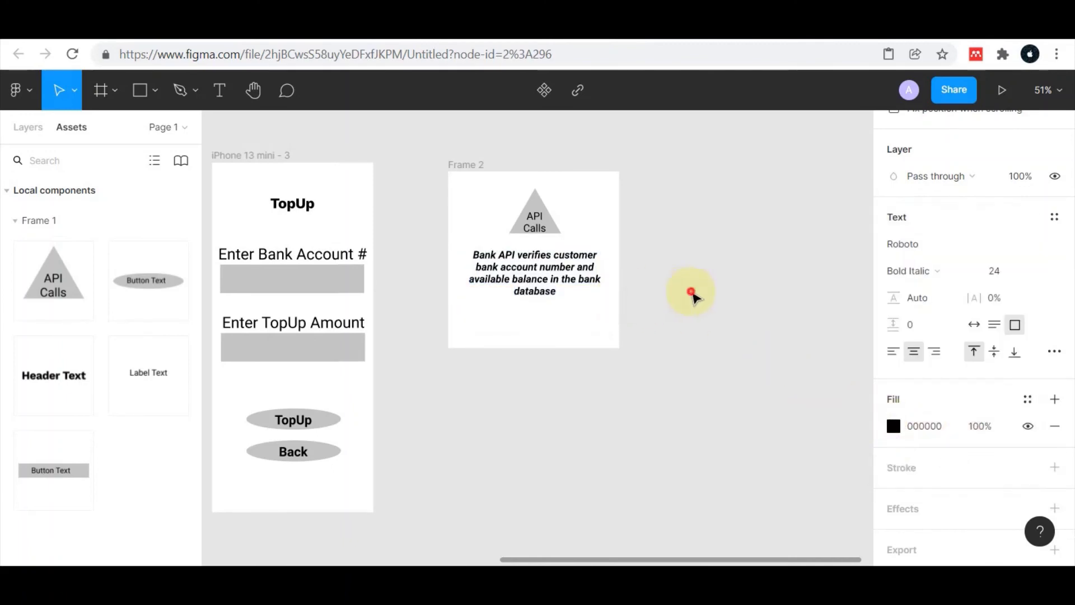
click(707, 329)
key(ctrl+minus)
key(ctrl+minus)
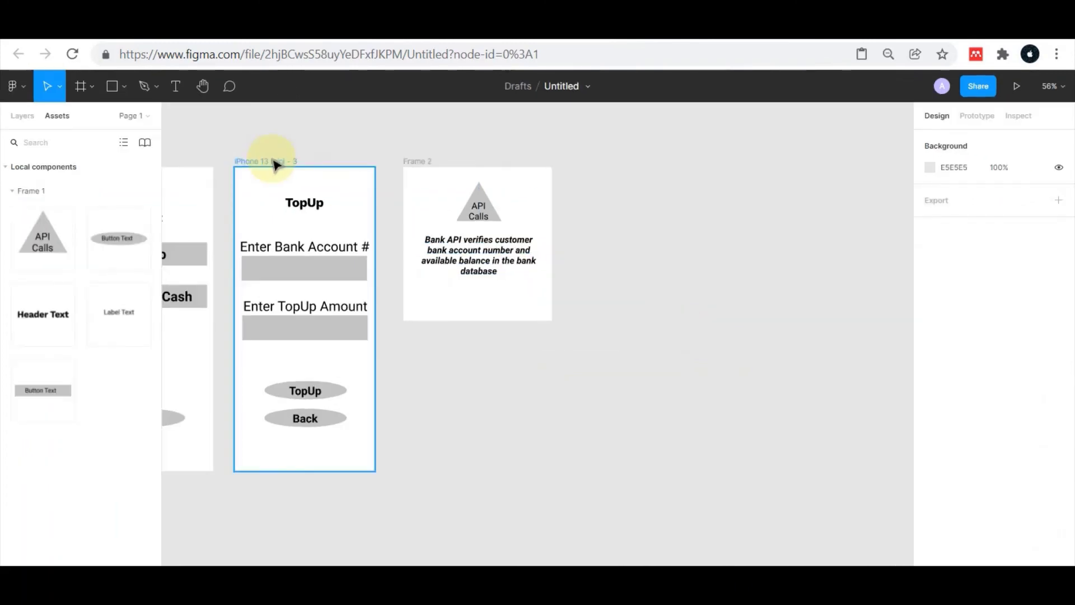
Duplicate the TopUp screen beside Frame 2 and retitle its header 'Withdraw Cash'
right_click(275, 164)
click(278, 166)
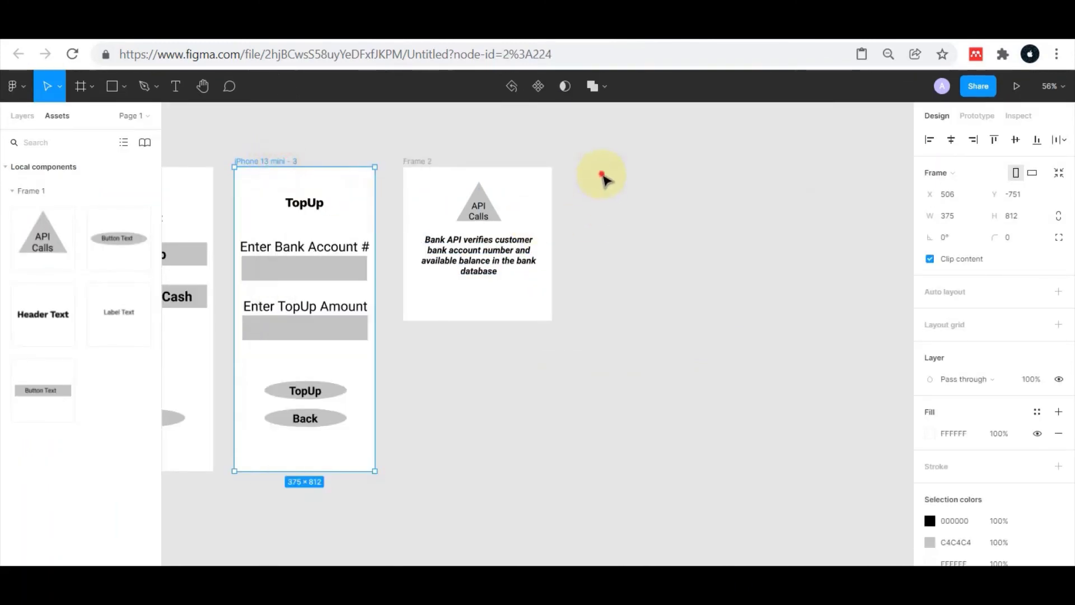
right_click(602, 178)
click(634, 184)
click(659, 208)
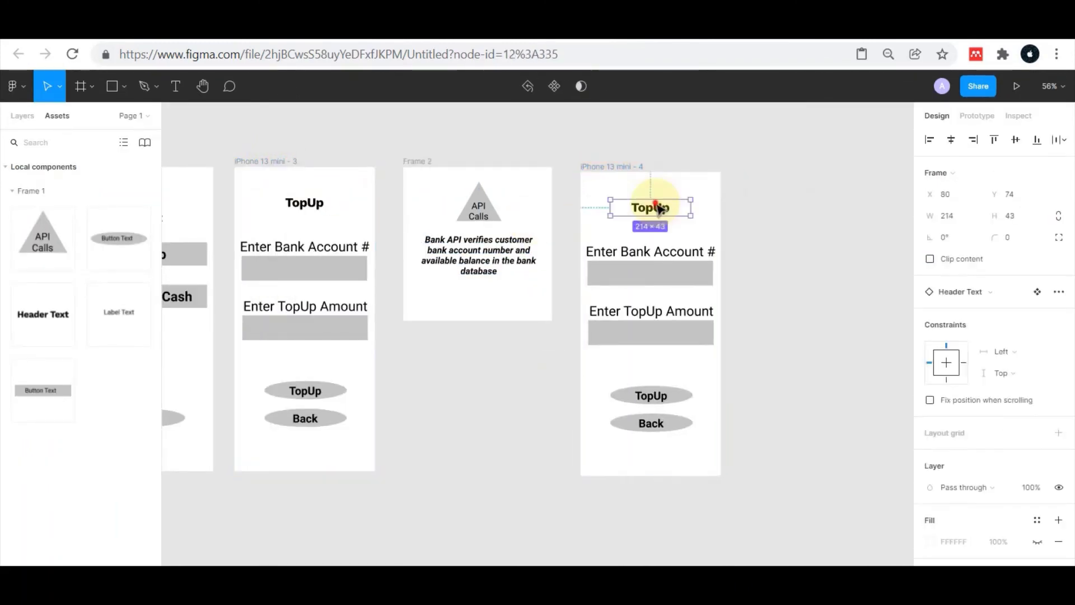
double_click(659, 208)
text(W)
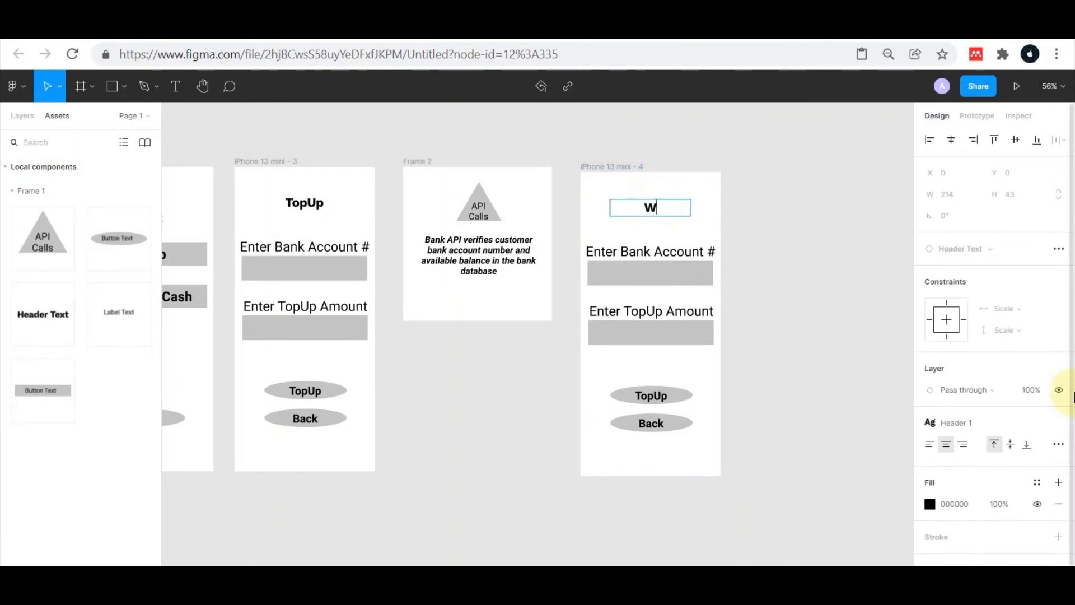
text(ithdraw C)
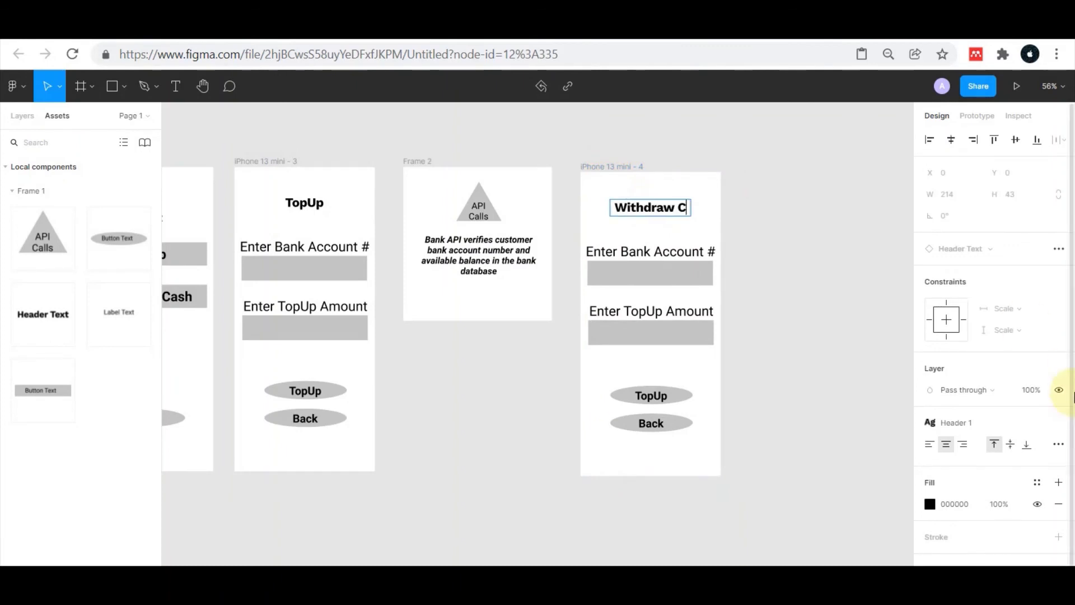
text(ash)
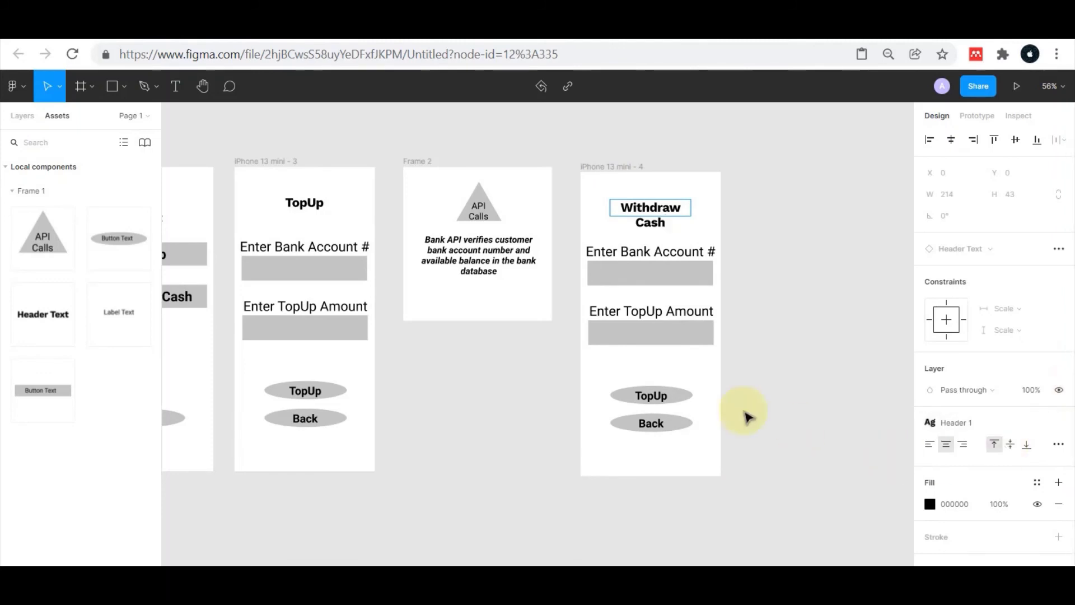
Change the new screen's labels to 'Enter Retailer ID' and 'Enter Cash Amount'
double_click(651, 252)
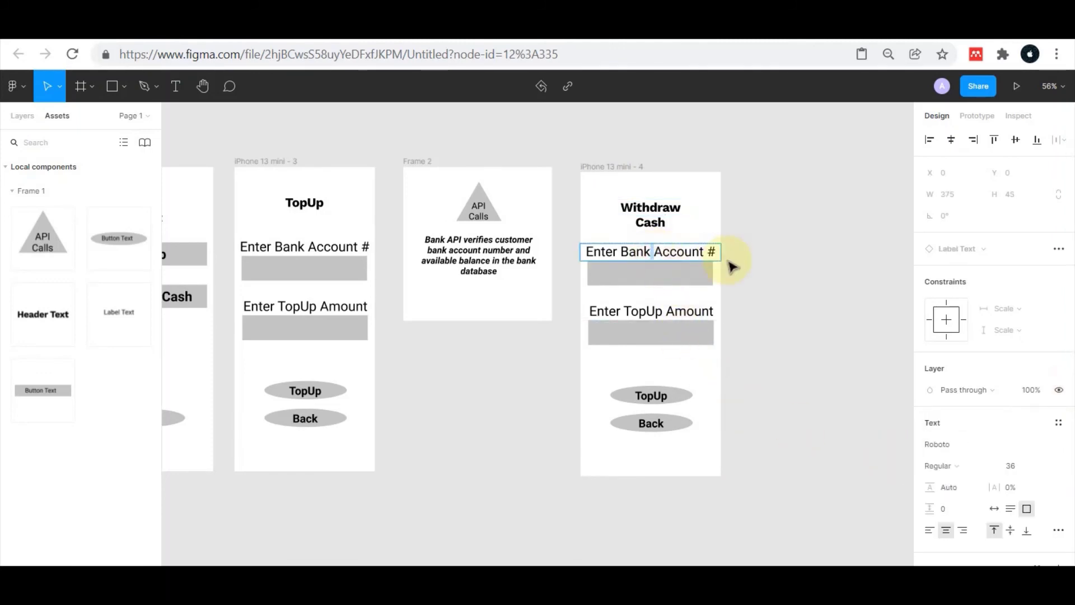
key(ctrl+shift+Right)
key(ctrl+shift+Right)
key(ctrl+shift+Right)
text(Re)
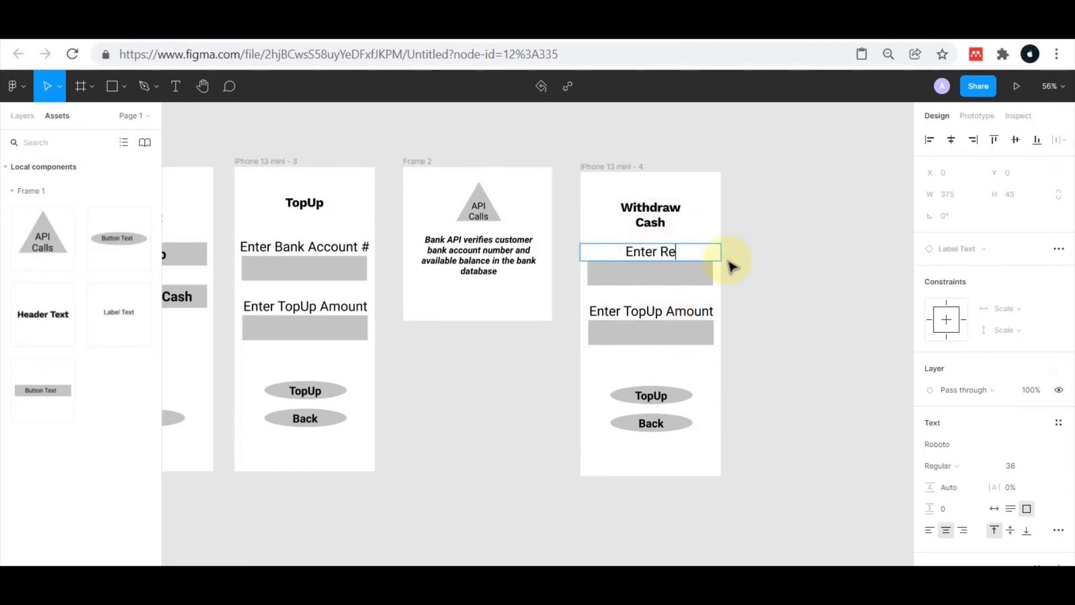
text(tailer ID)
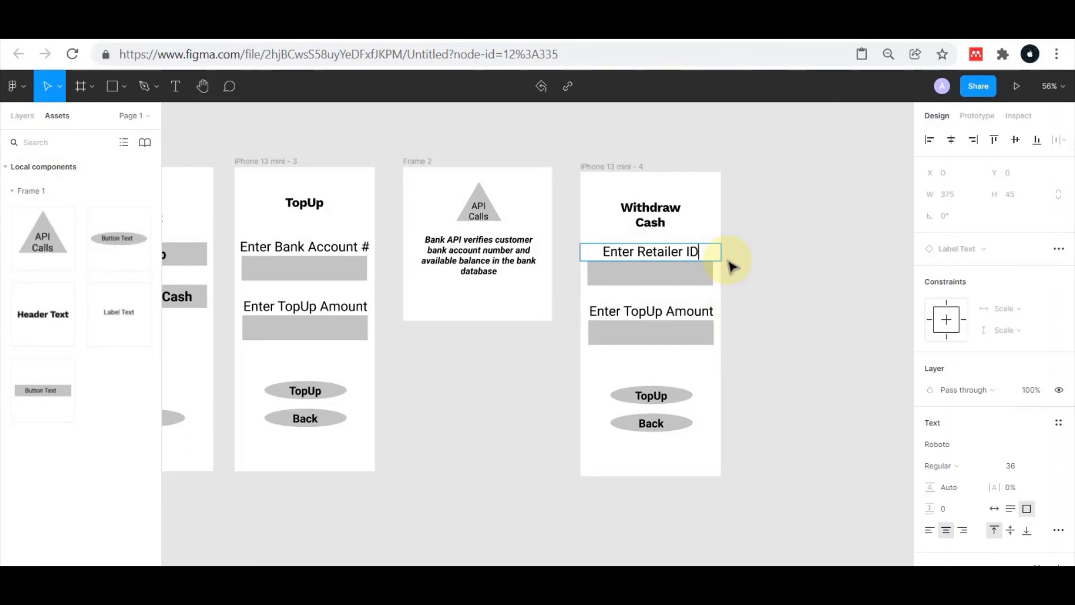
click(649, 311)
double_click(649, 311)
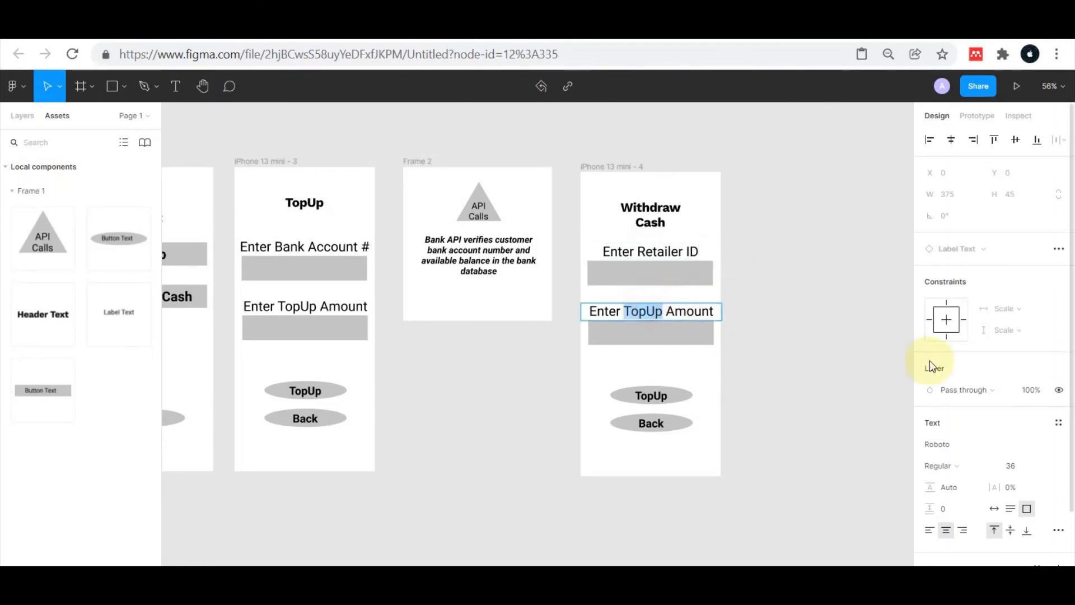
key(shift+End)
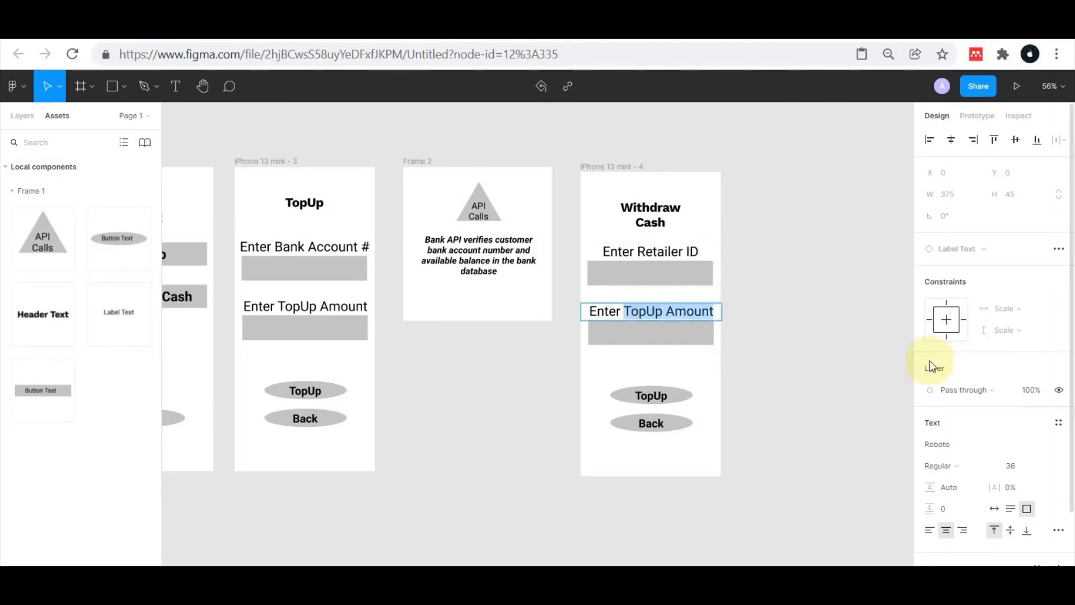
text(Cash A)
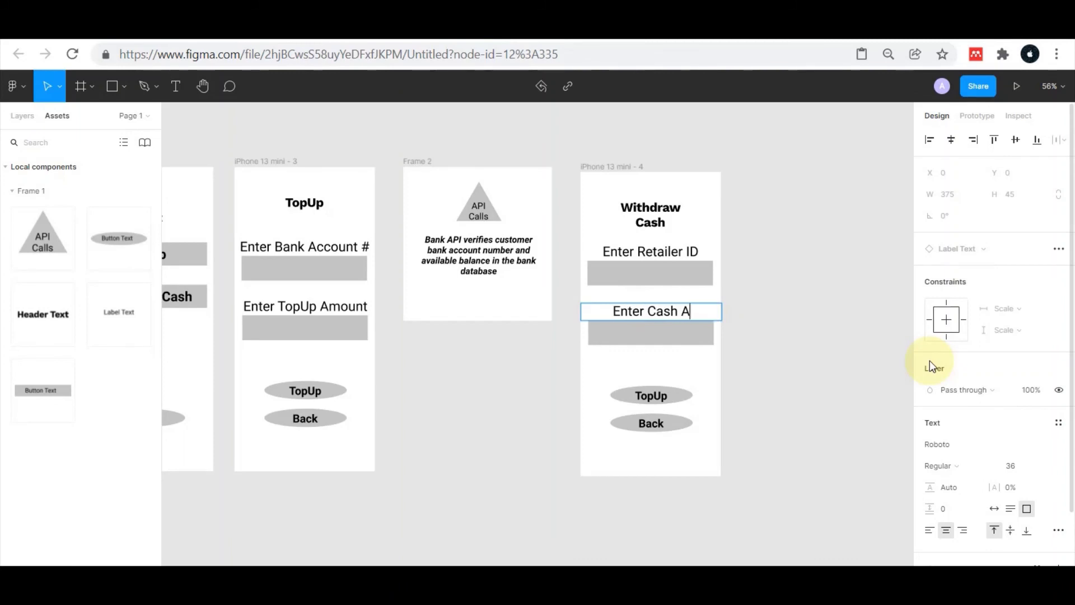
text(mount)
key(Escape)
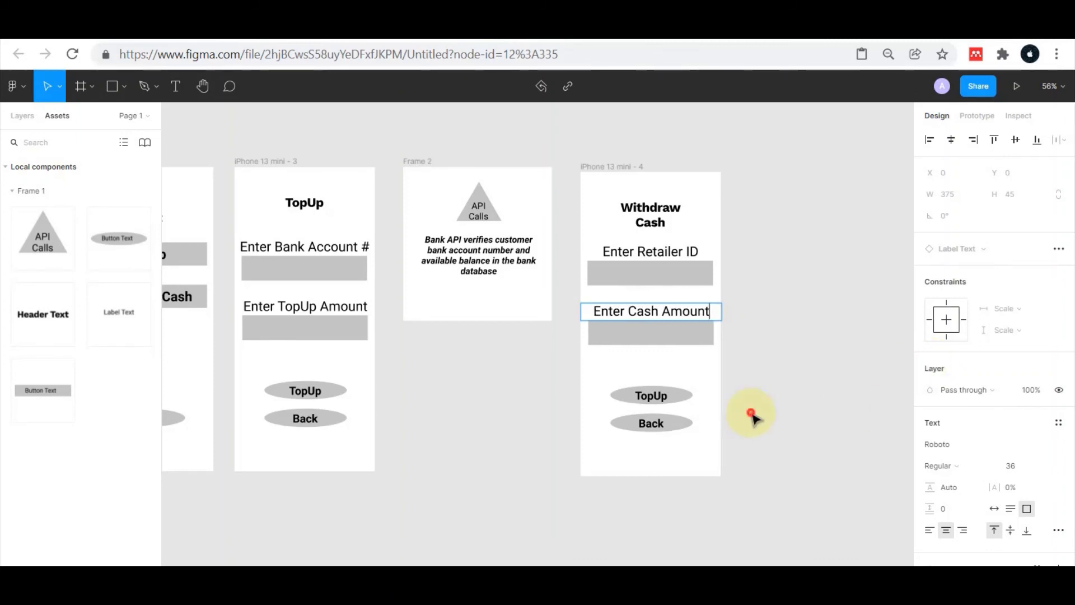
click(651, 395)
double_click(651, 396)
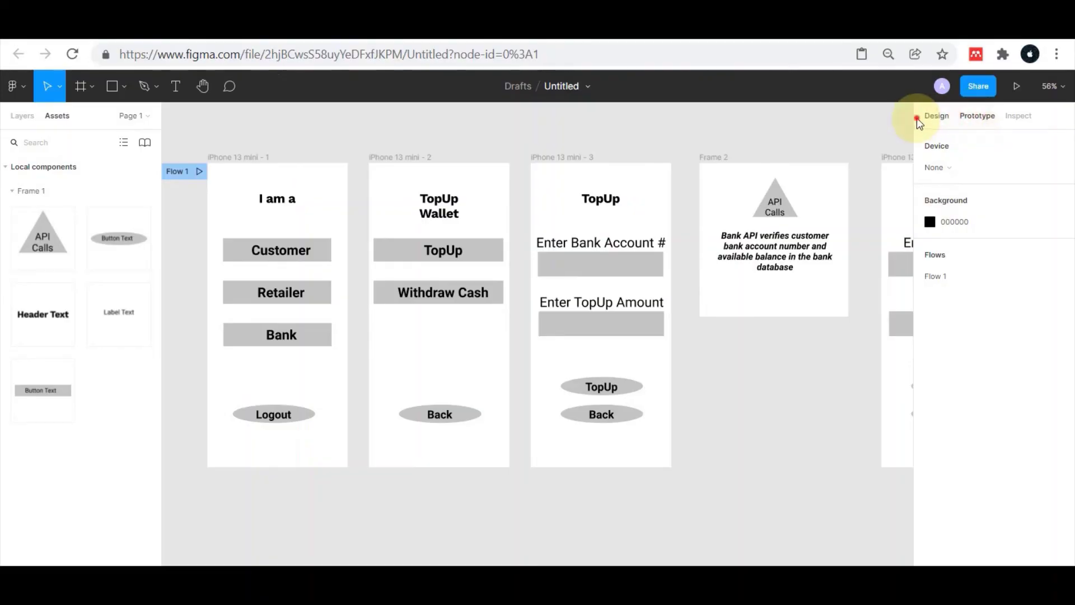
click(937, 117)
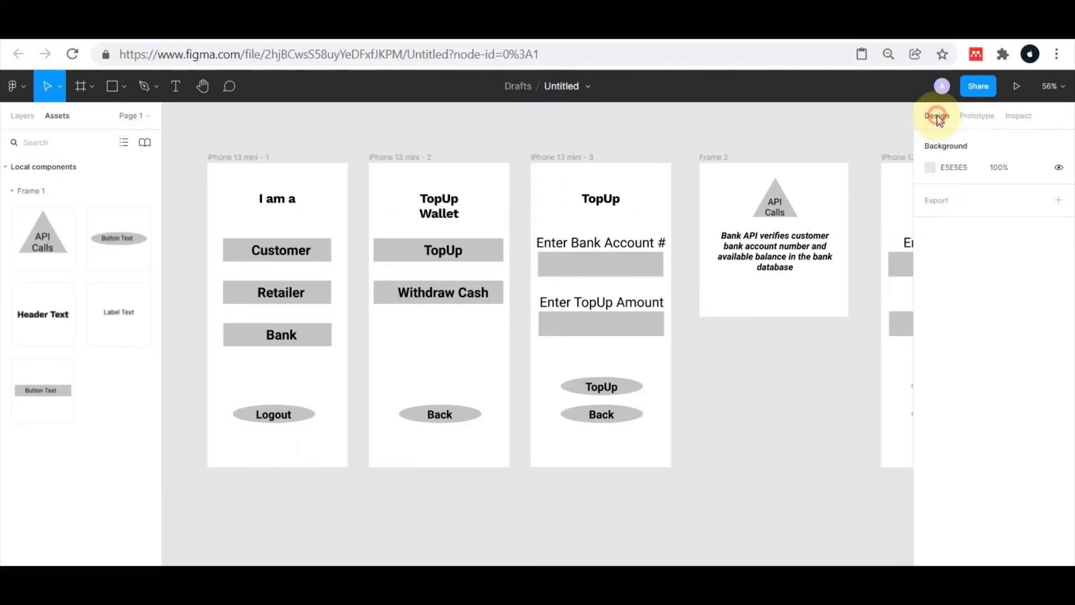
Prototype-link Customer to the TopUp Wallet screen and that screen's Back to screen one
click(969, 117)
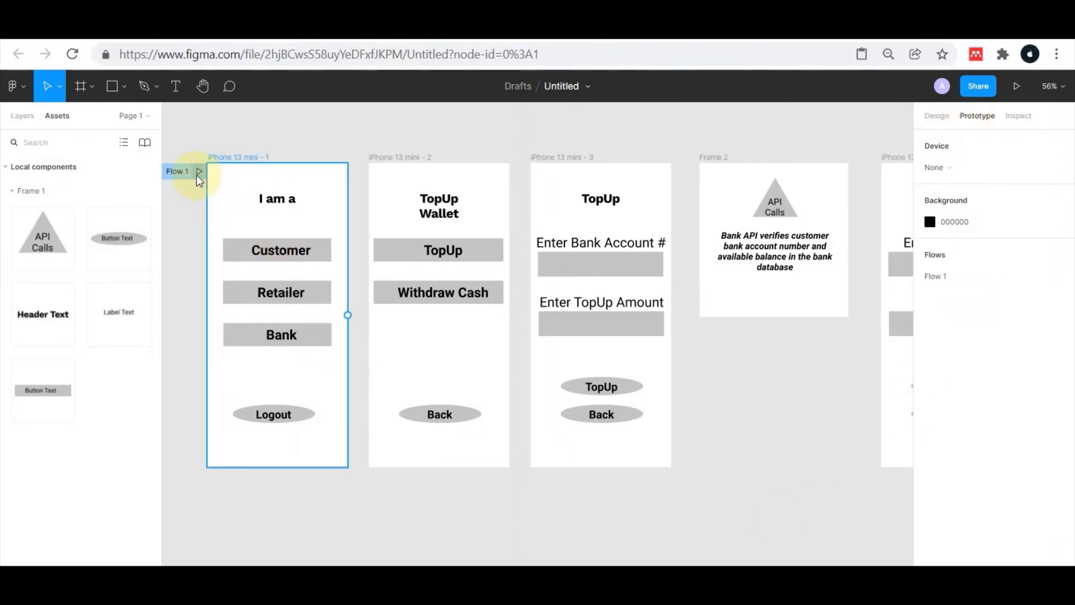
click(314, 249)
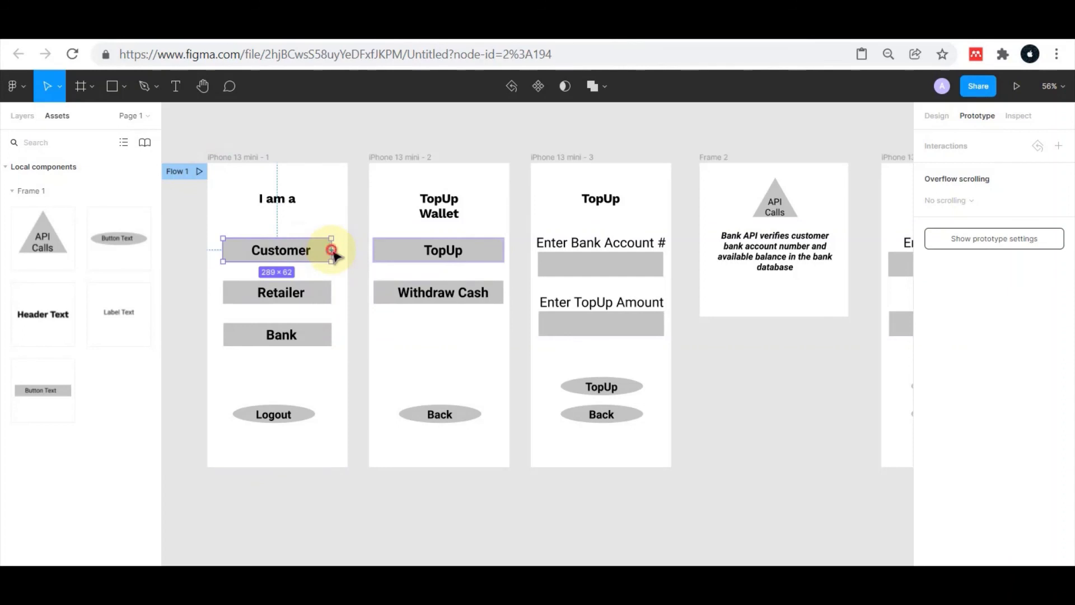
drag(332, 250, 381, 216)
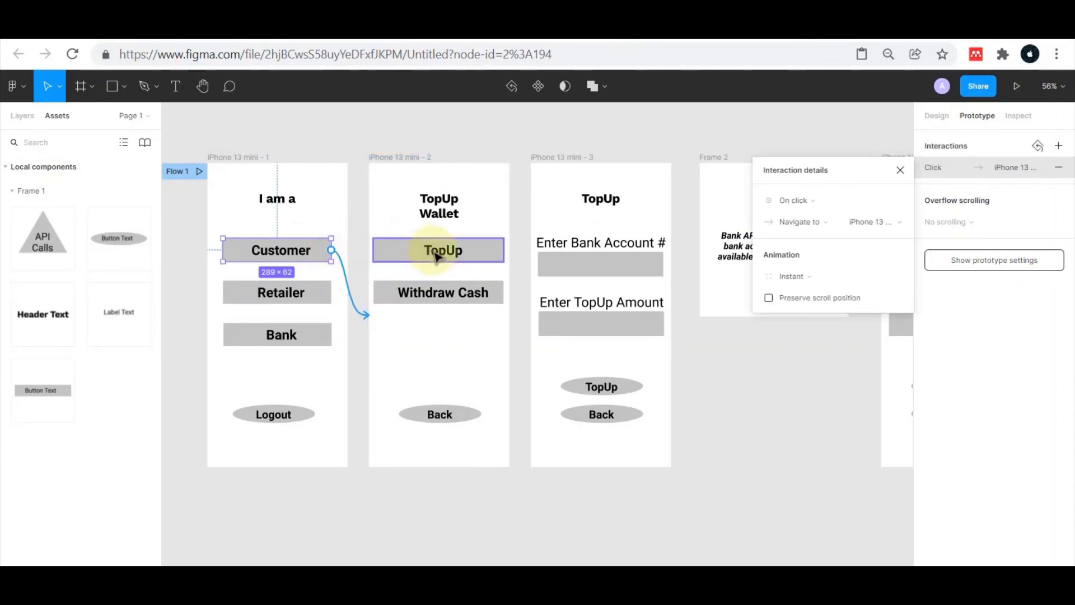
click(470, 414)
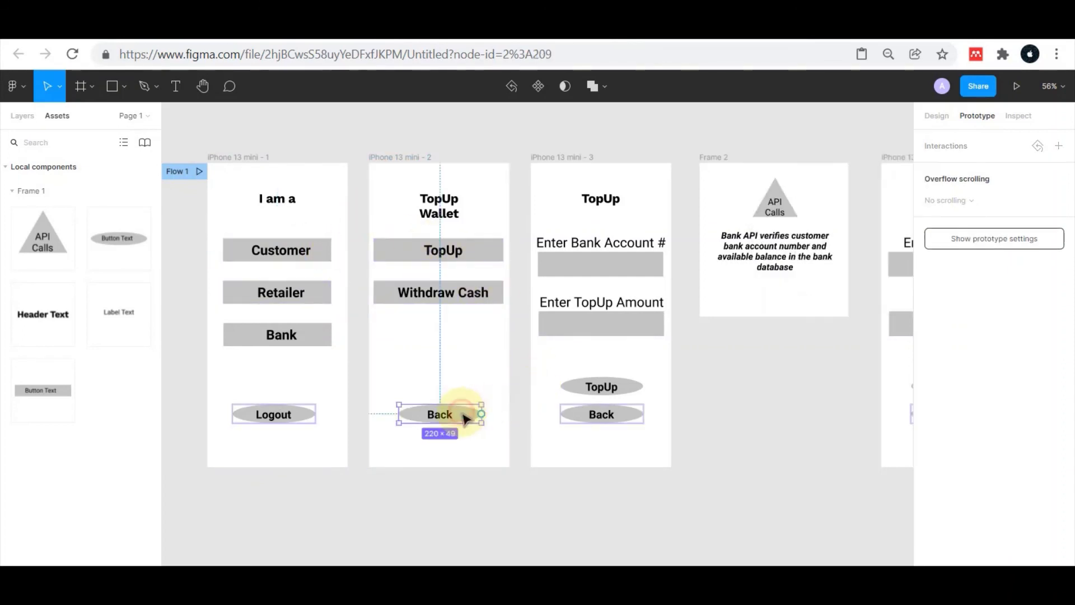
drag(478, 373, 349, 317)
click(546, 508)
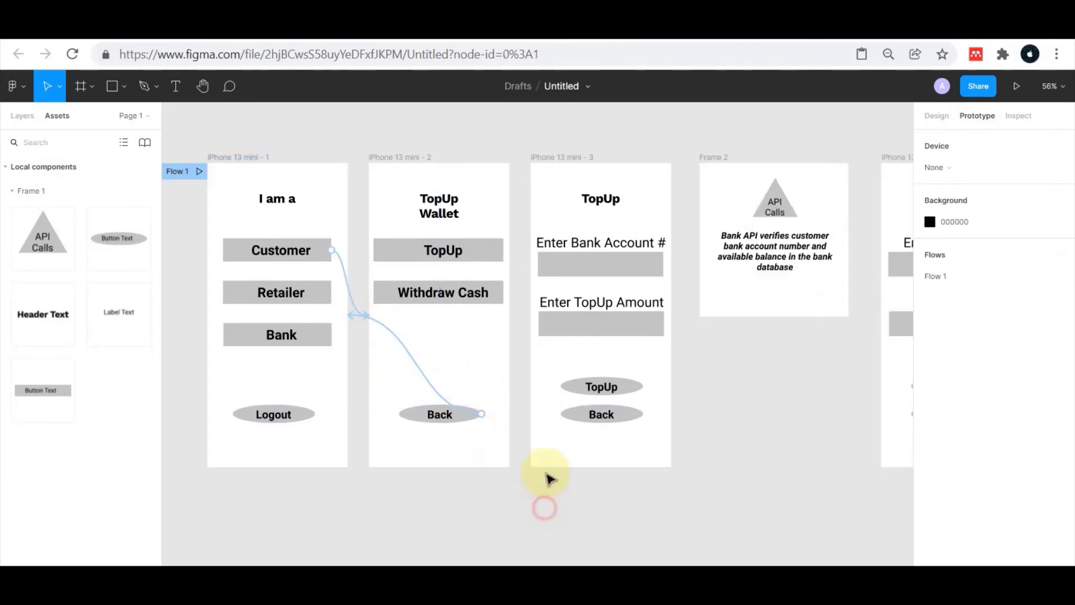
Link TopUp Wallet's TopUp to the form; the form's Back returns, its TopUp opens API Calls
click(480, 250)
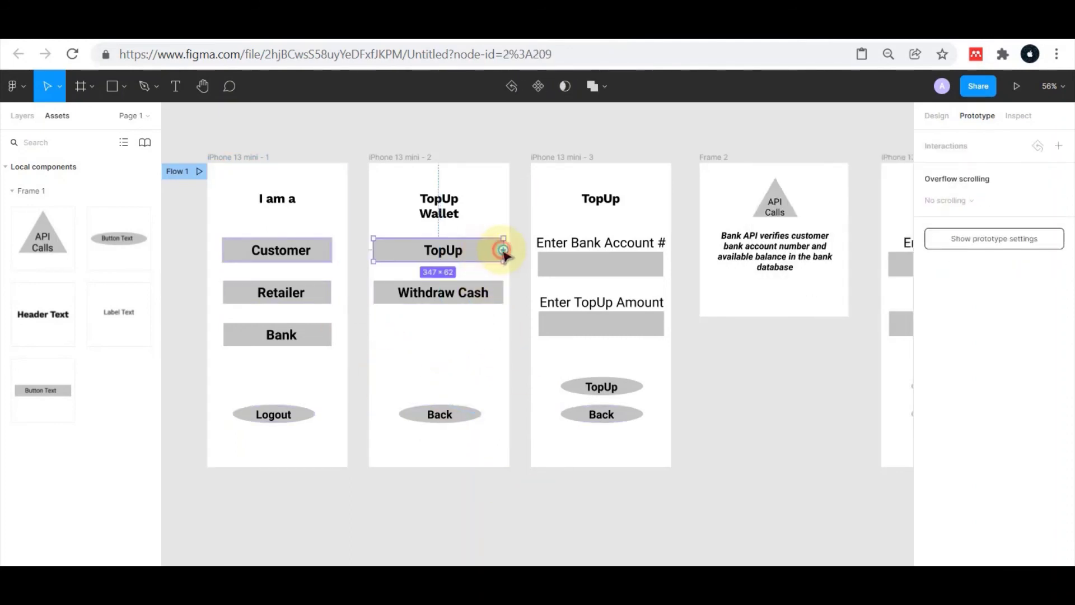
drag(503, 250, 544, 226)
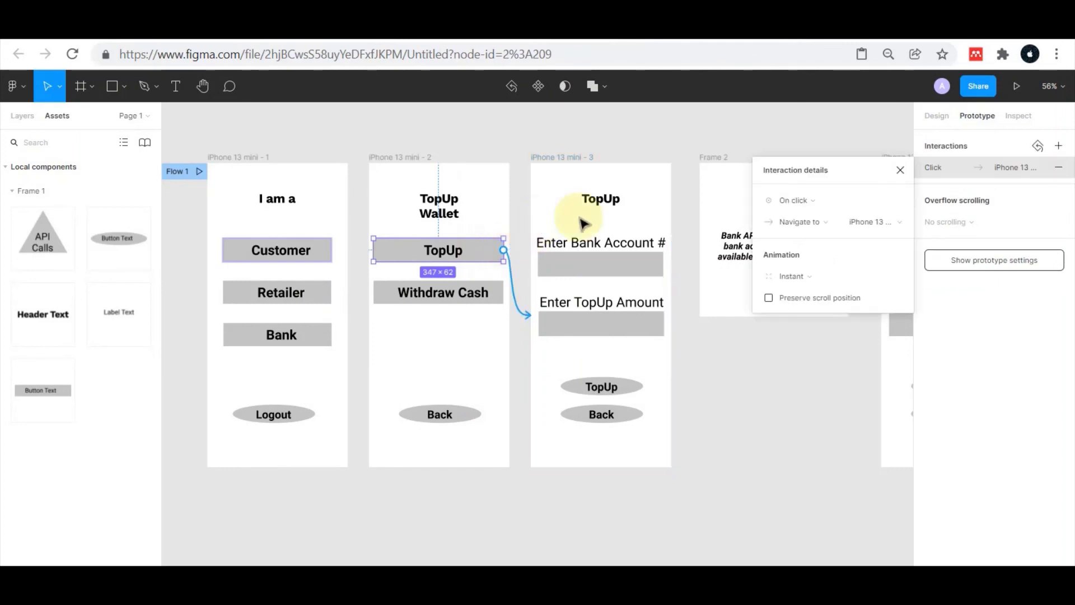
click(719, 420)
click(624, 415)
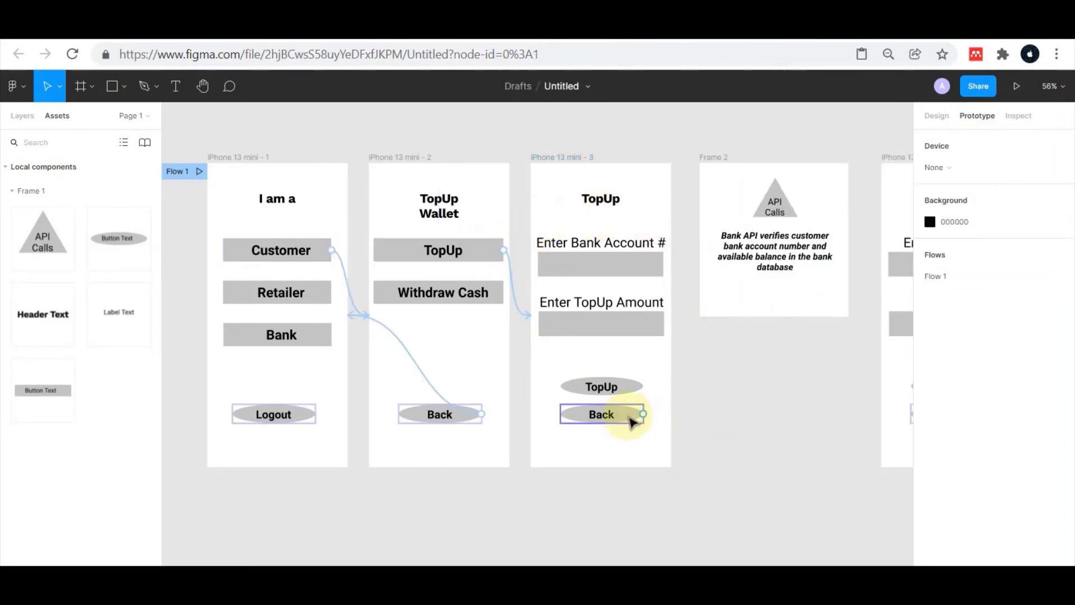
drag(643, 414, 509, 292)
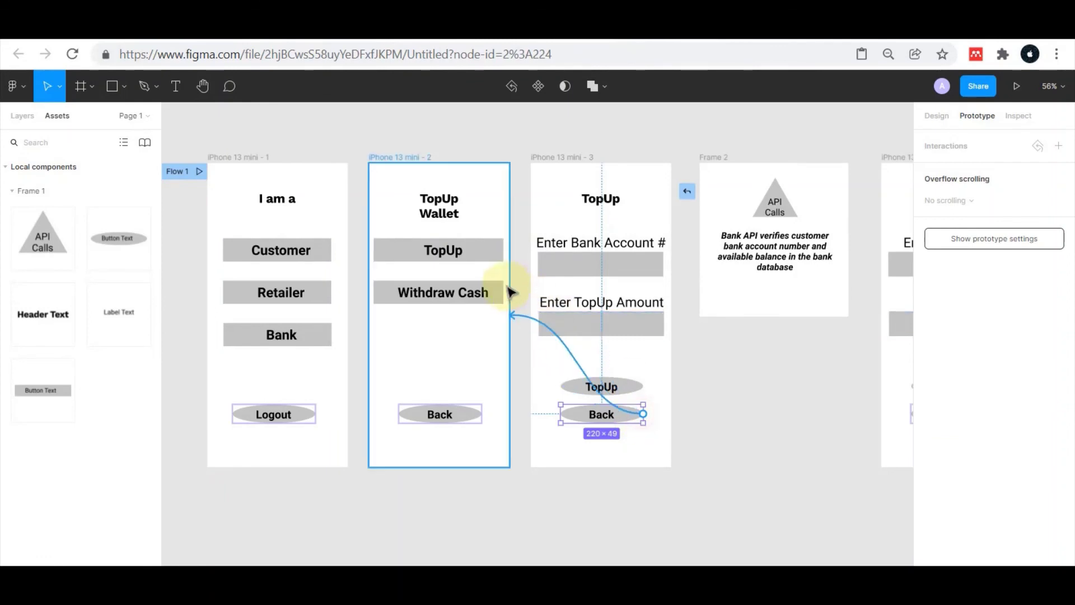
click(638, 387)
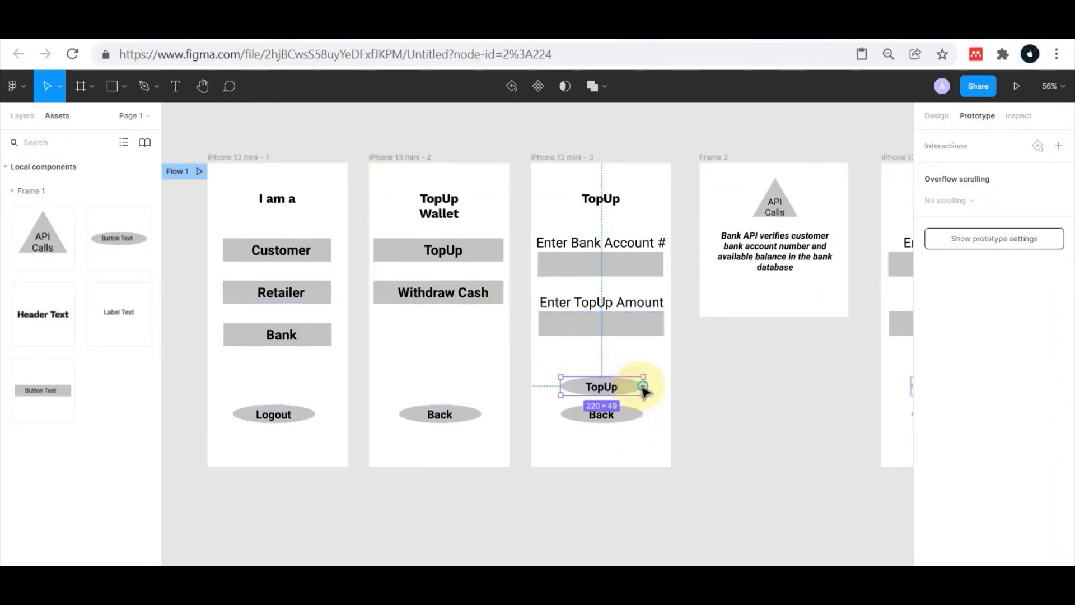
mouse_move(643, 386)
mouse_down()
mouse_move(740, 160)
mouse_move(773, 190)
mouse_up()
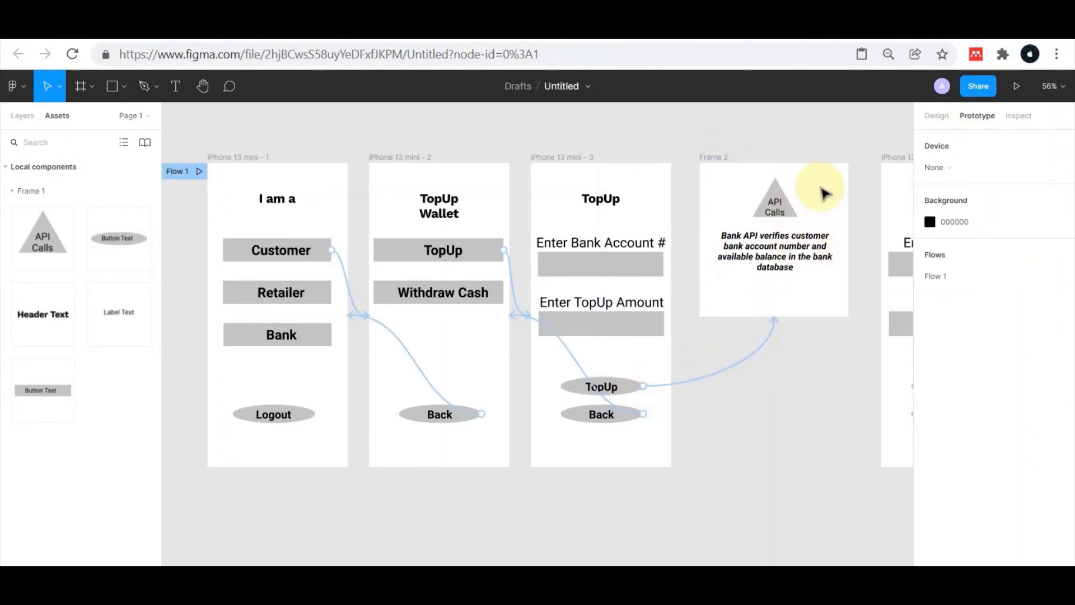
Link the API Calls frame back to the TopUp form with an After delay 1600 ms trigger
click(717, 162)
click(717, 162)
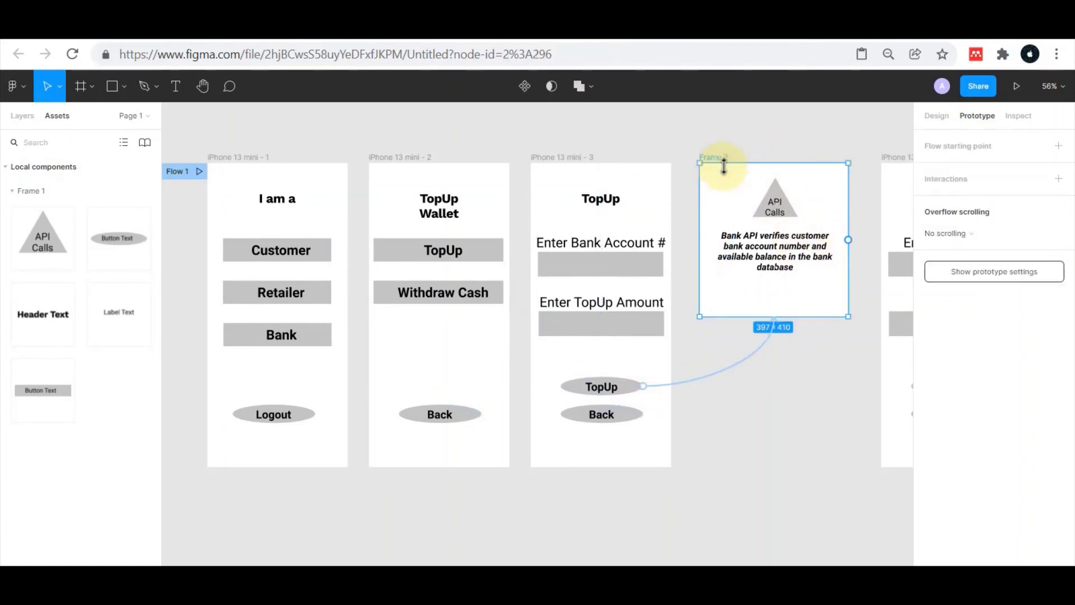
drag(849, 240, 658, 194)
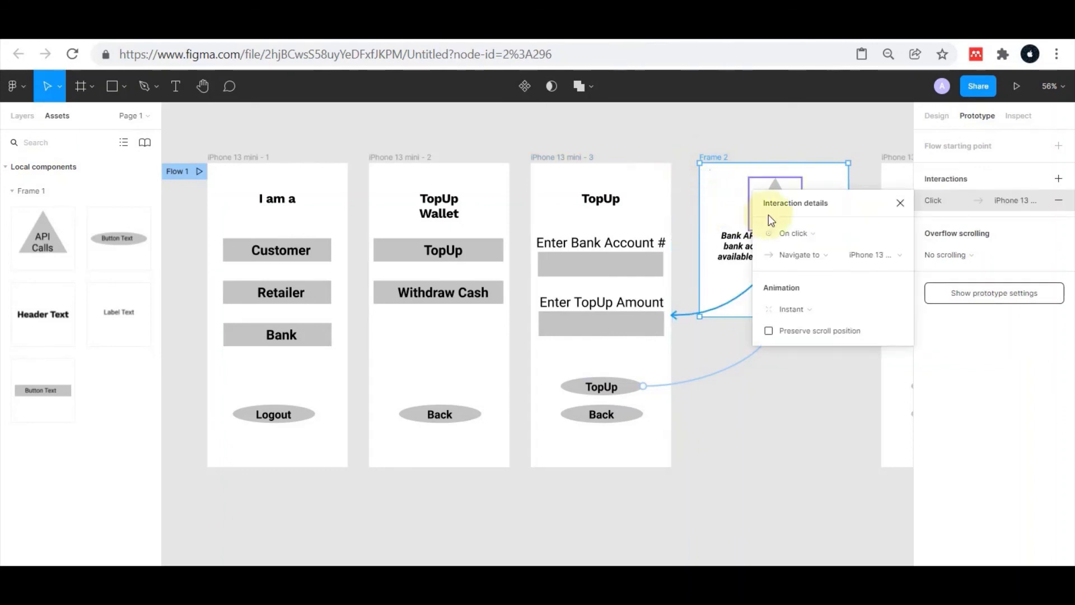
click(831, 232)
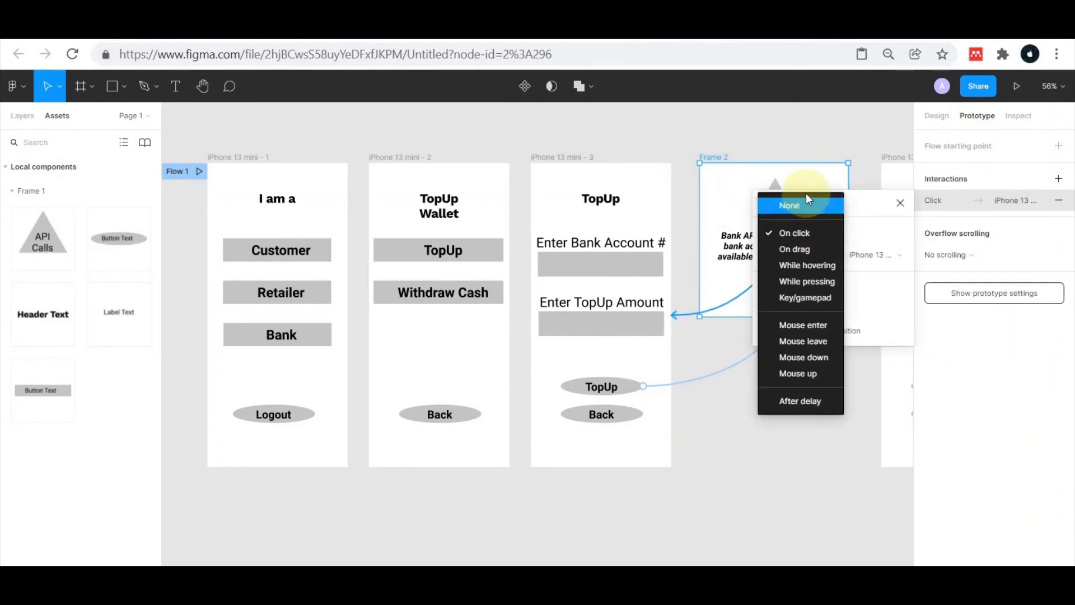
click(798, 401)
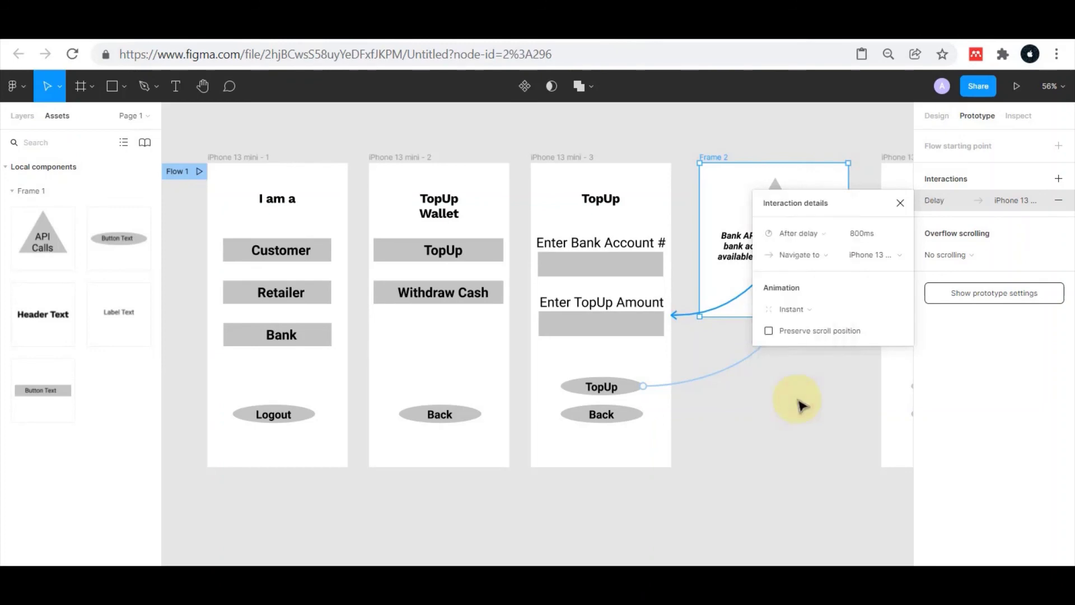
click(873, 232)
text(16)
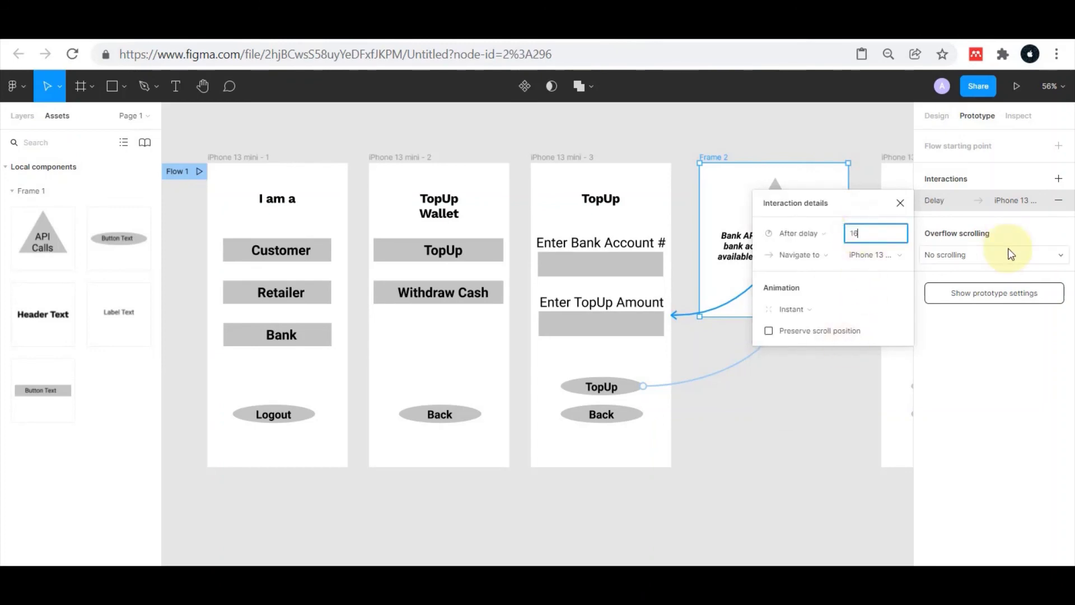
text(00)
key(Return)
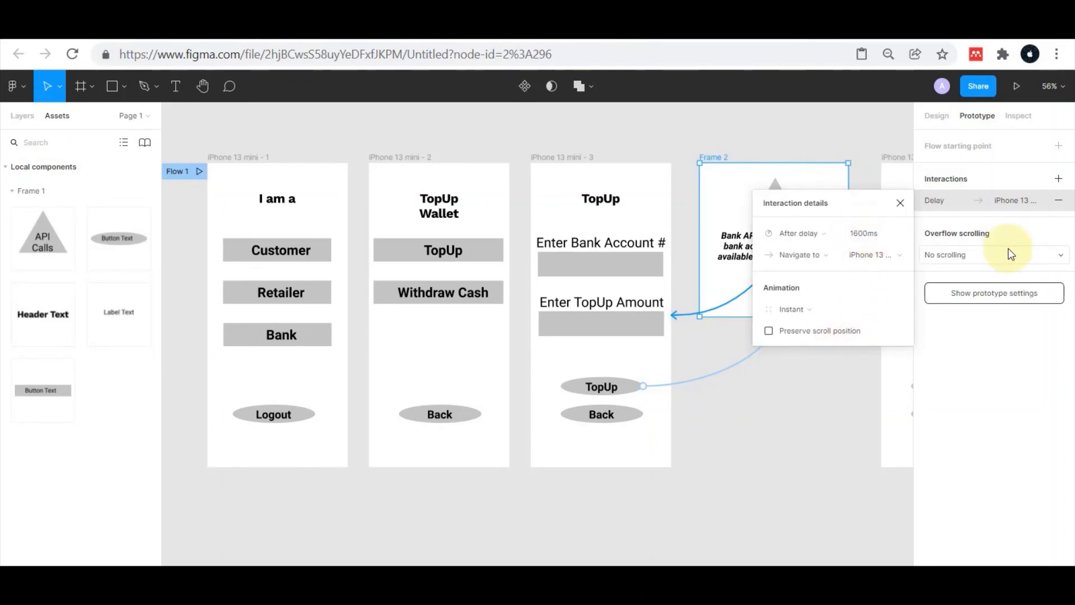
click(901, 204)
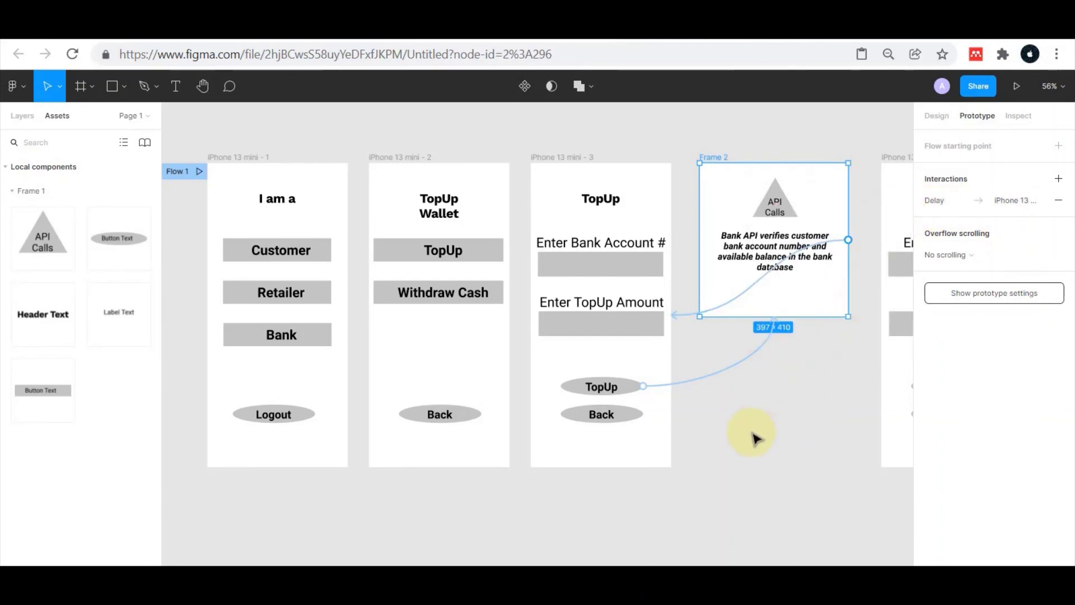
drag(761, 456, 490, 451)
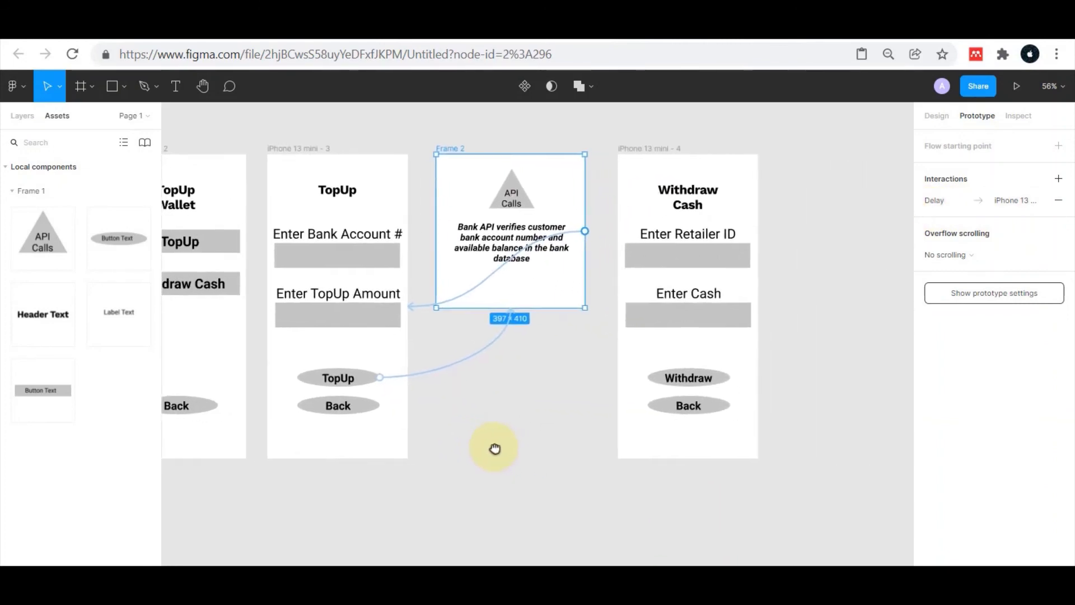
Link the Withdraw Cash button to the Withdraw Cash screen (iPhone 13 mini - 4)
click(820, 274)
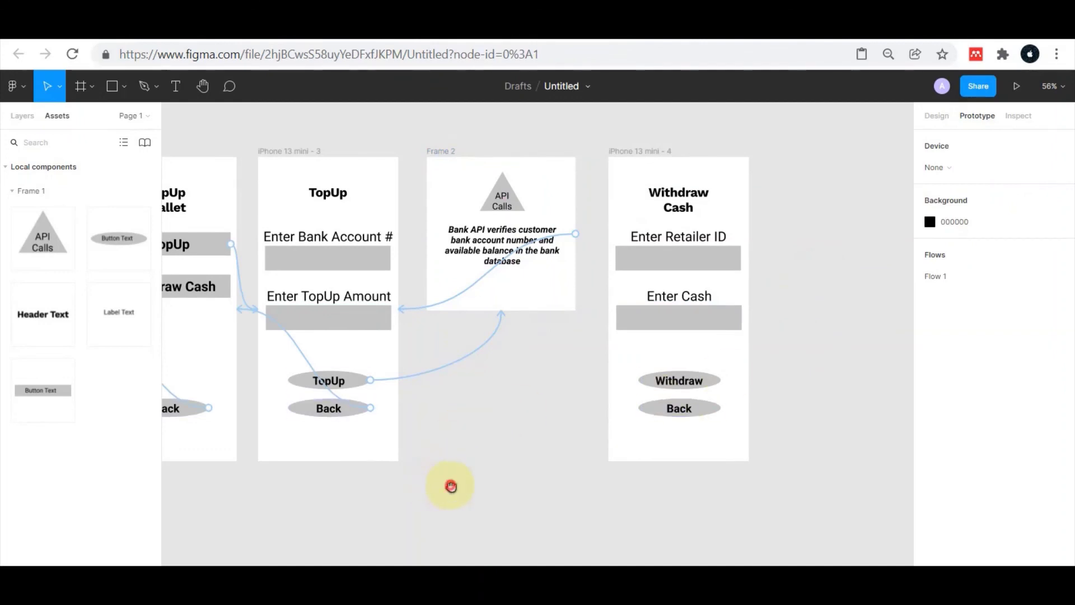
drag(451, 486, 532, 491)
click(303, 292)
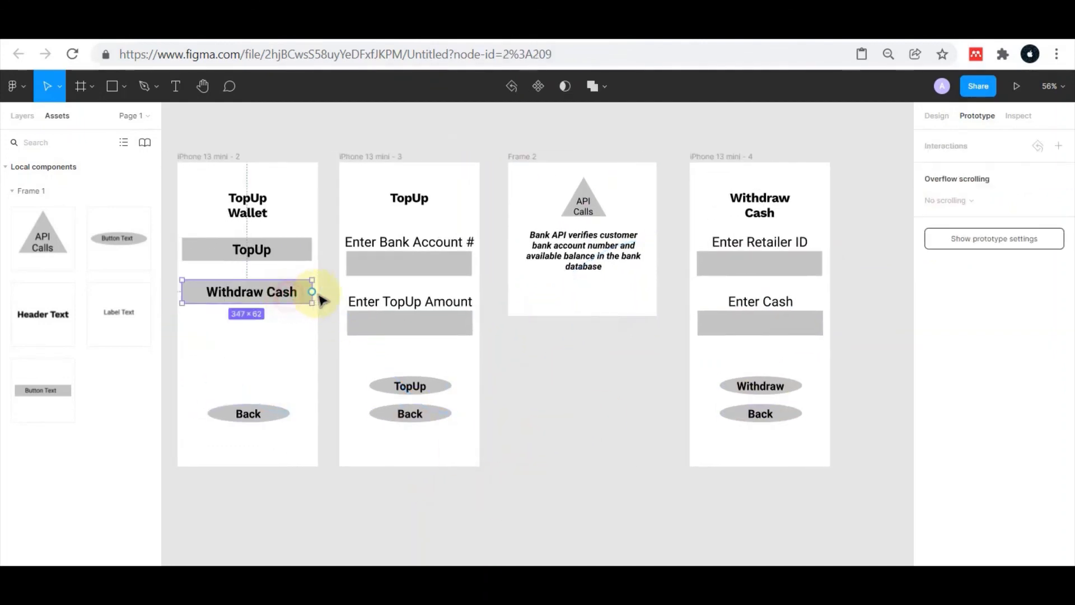
drag(312, 292, 711, 200)
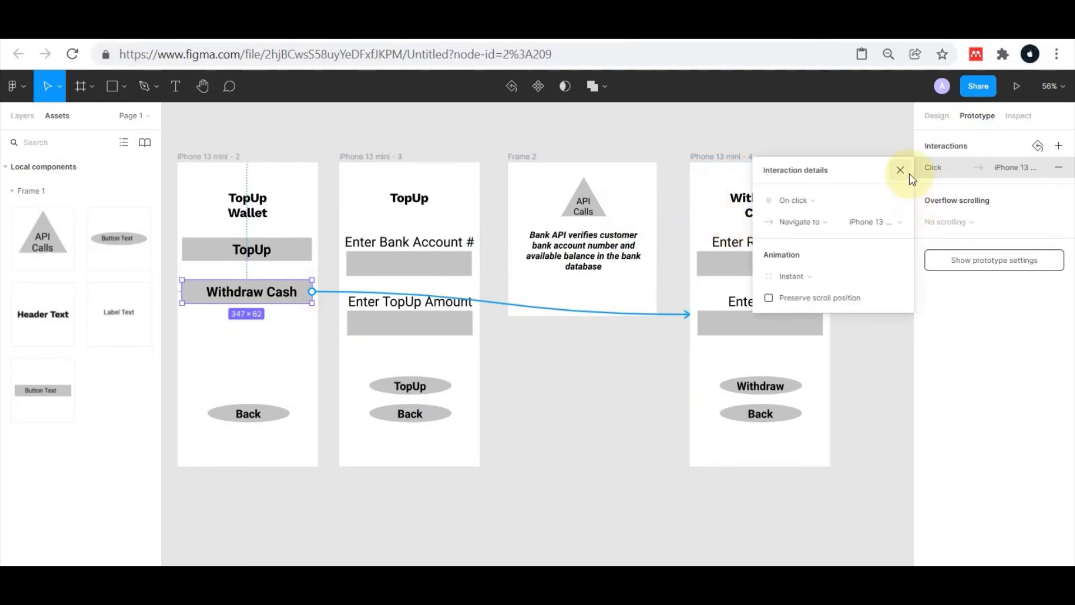
click(900, 168)
Link the Withdraw Cash screen's Back button to TopUp Wallet (iPhone 13 mini - 2)
click(875, 354)
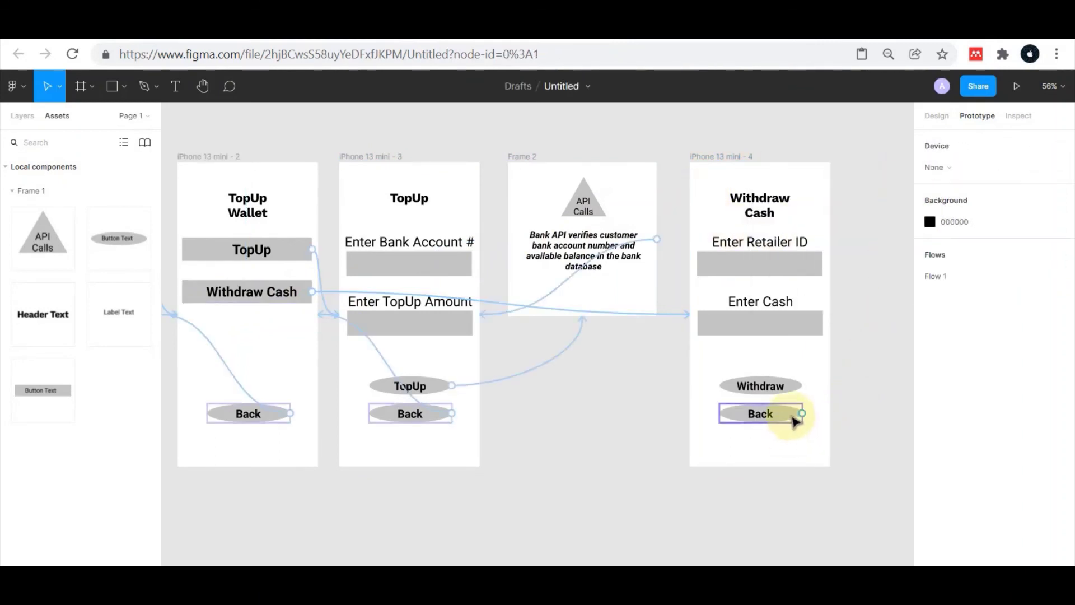
click(795, 419)
drag(801, 413, 310, 314)
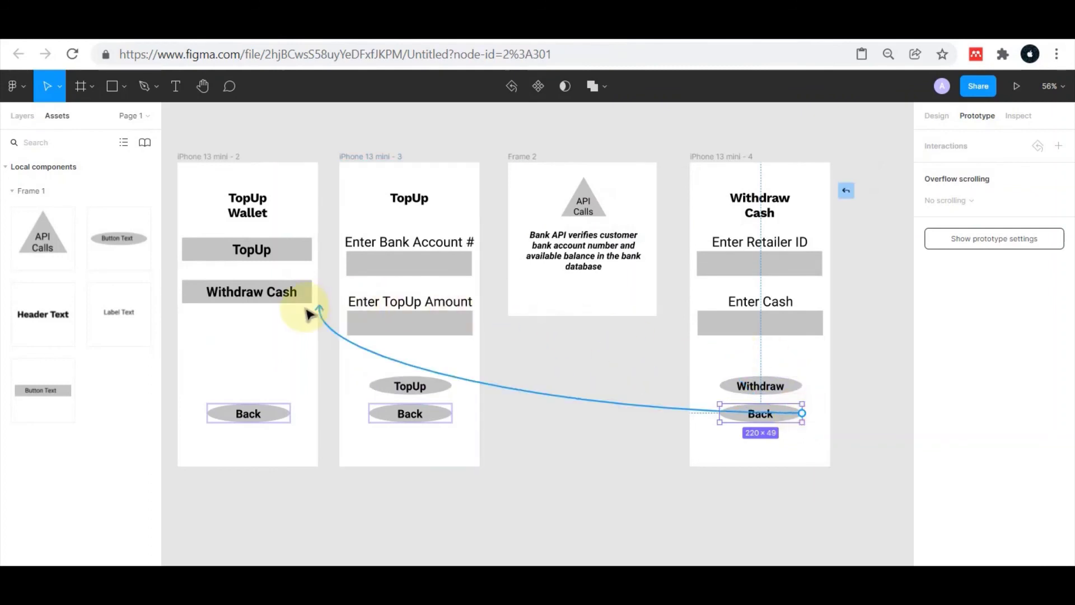
click(507, 491)
scroll(818, 524, left, 5)
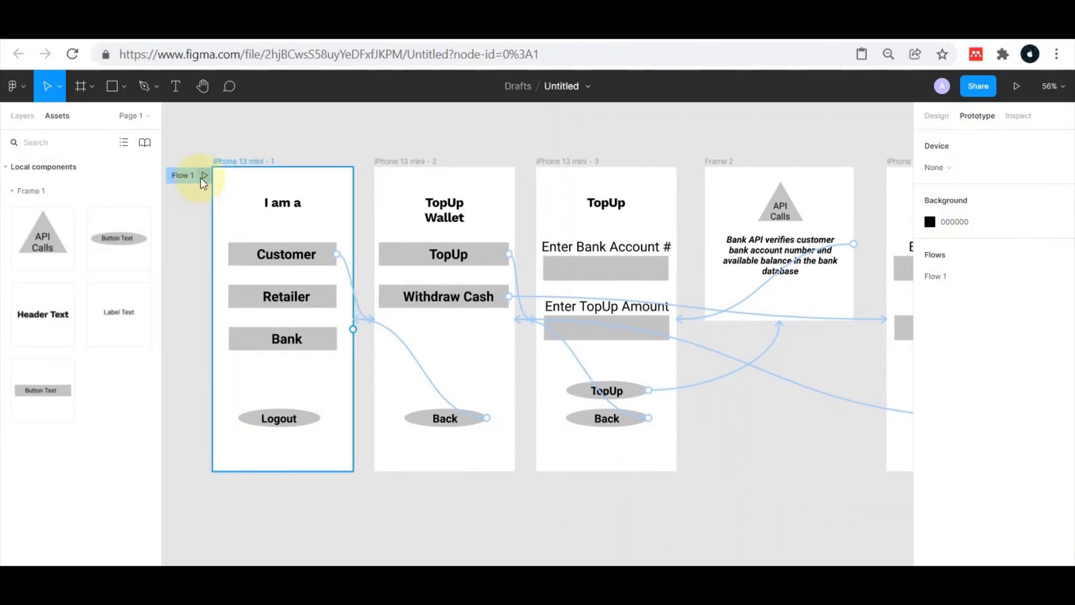
Present Flow 1 and check that Customer opens TopUp Wallet and Back returns to I am a
click(180, 175)
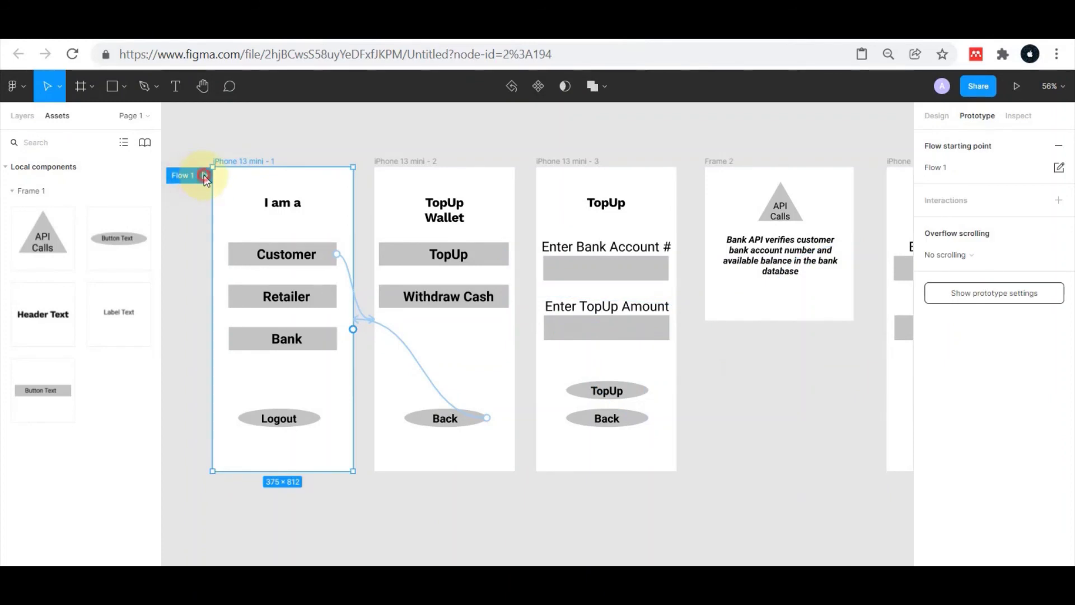
click(204, 176)
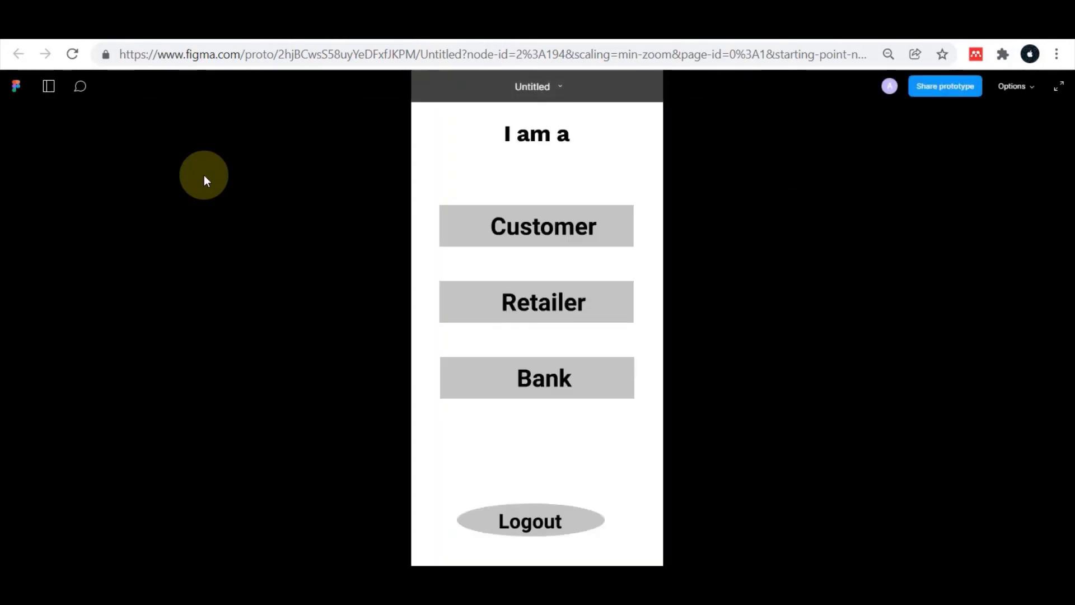
click(563, 126)
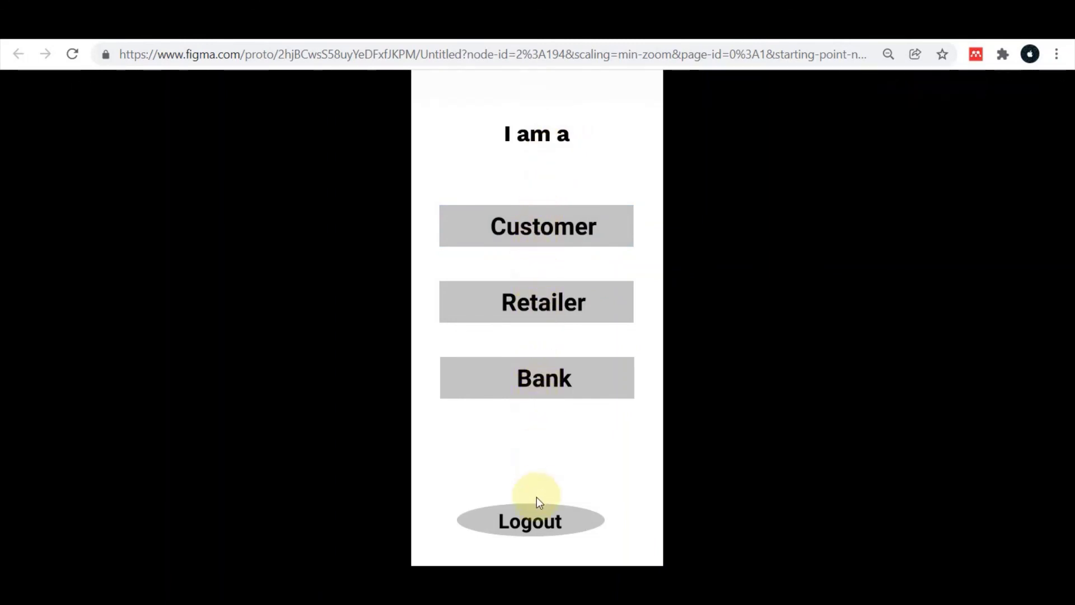
click(542, 235)
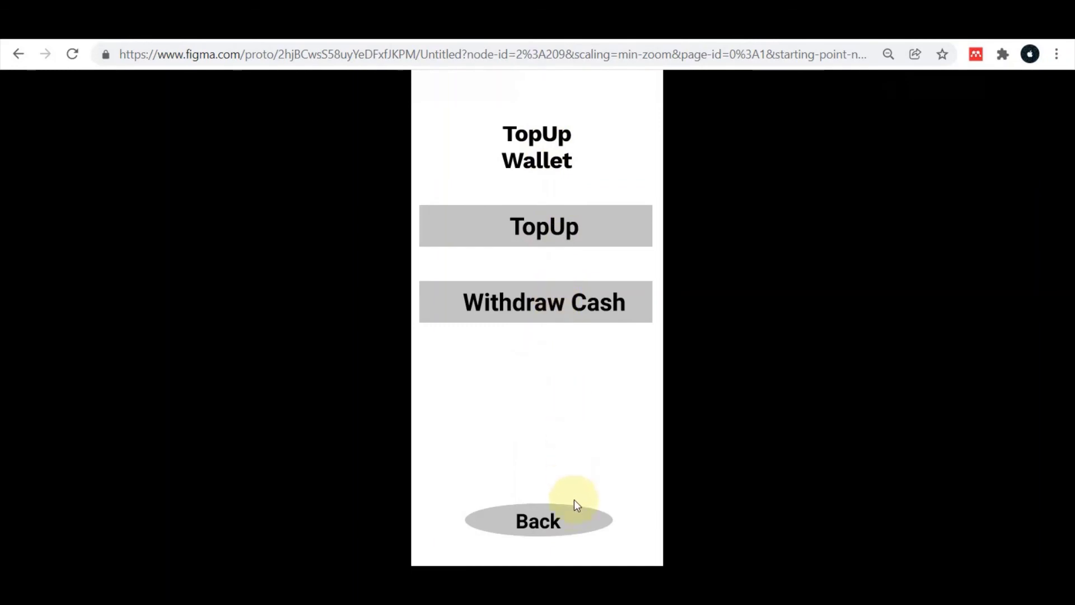
click(572, 525)
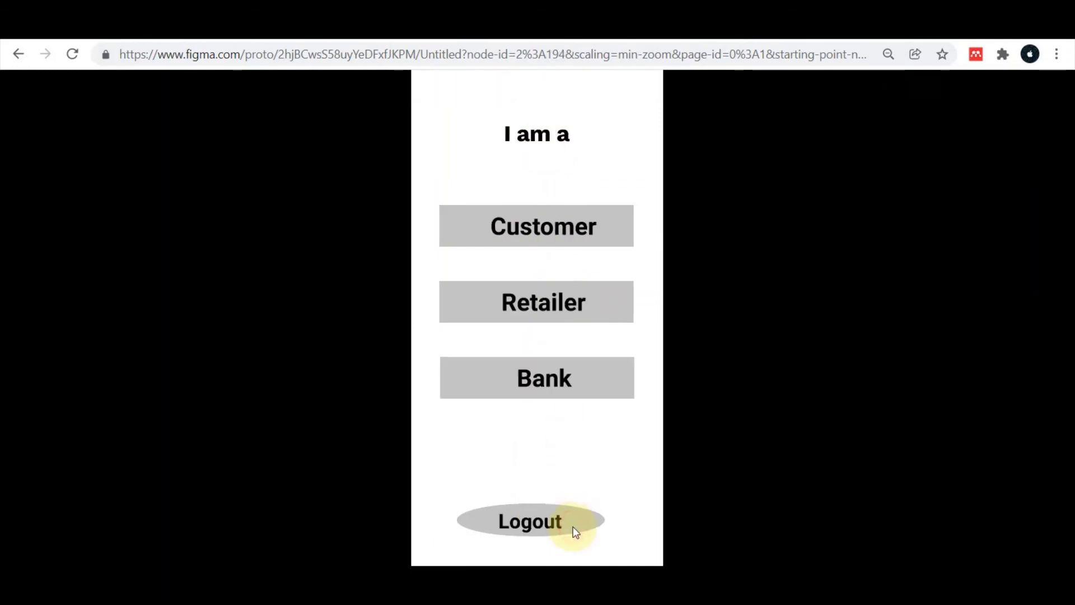
Test the TopUp form: submit to see the API Calls note, then return to TopUp Wallet
click(548, 226)
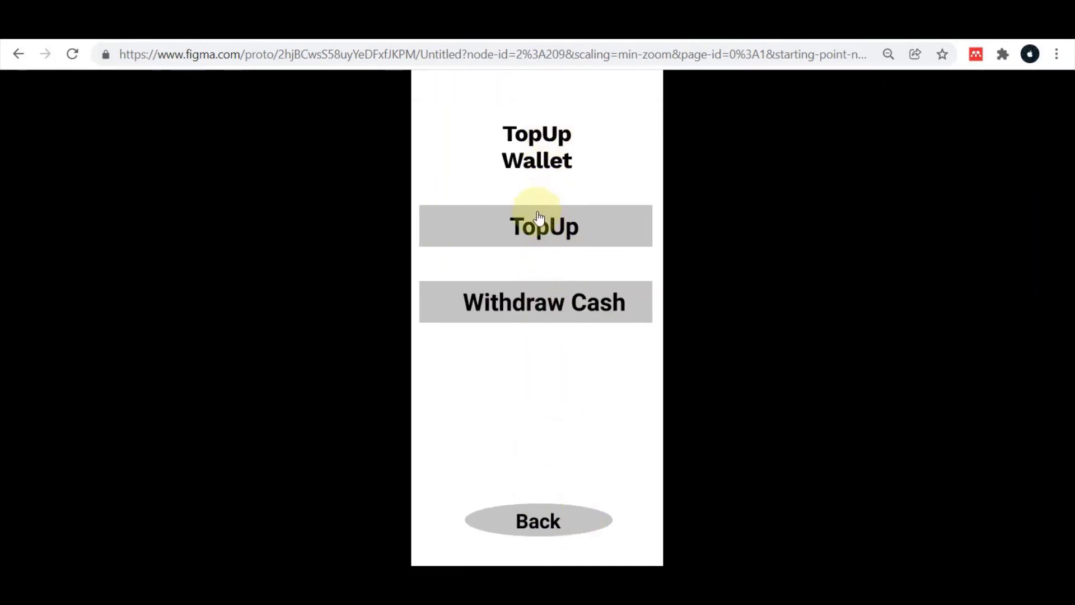
click(539, 219)
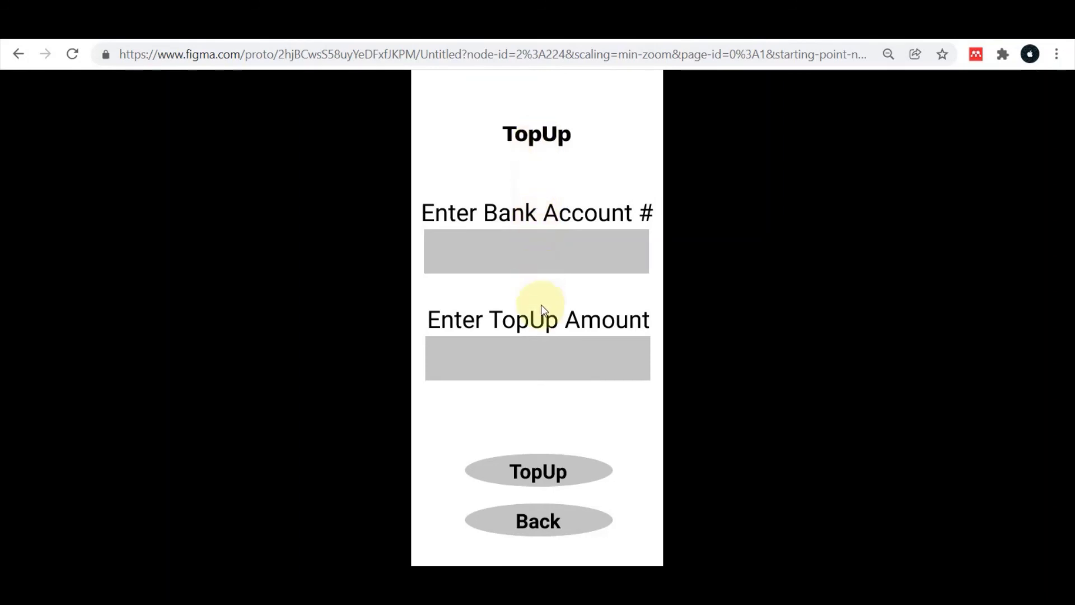
click(545, 259)
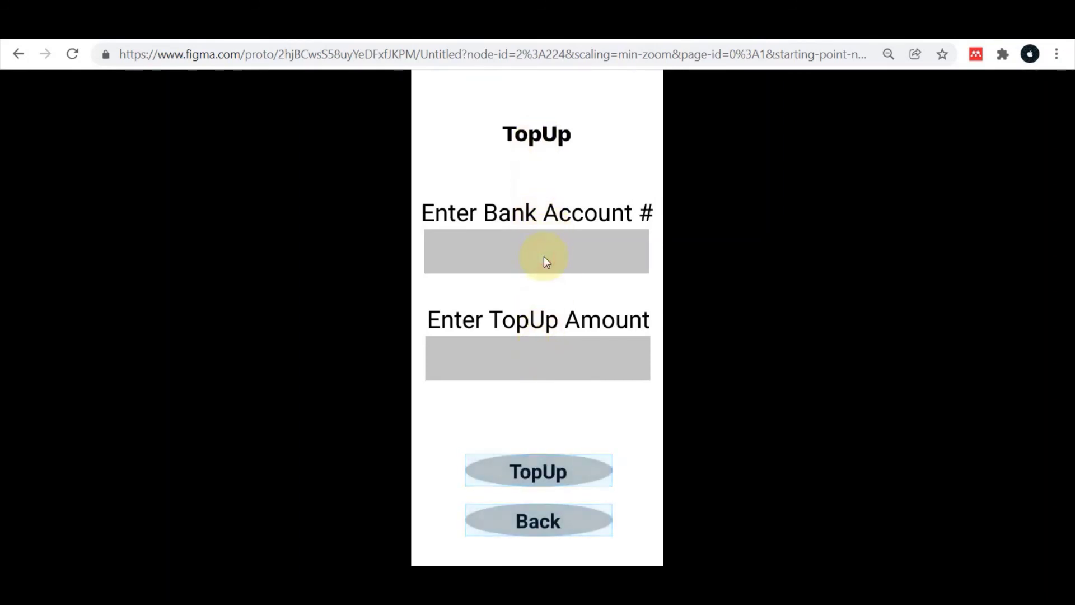
click(546, 470)
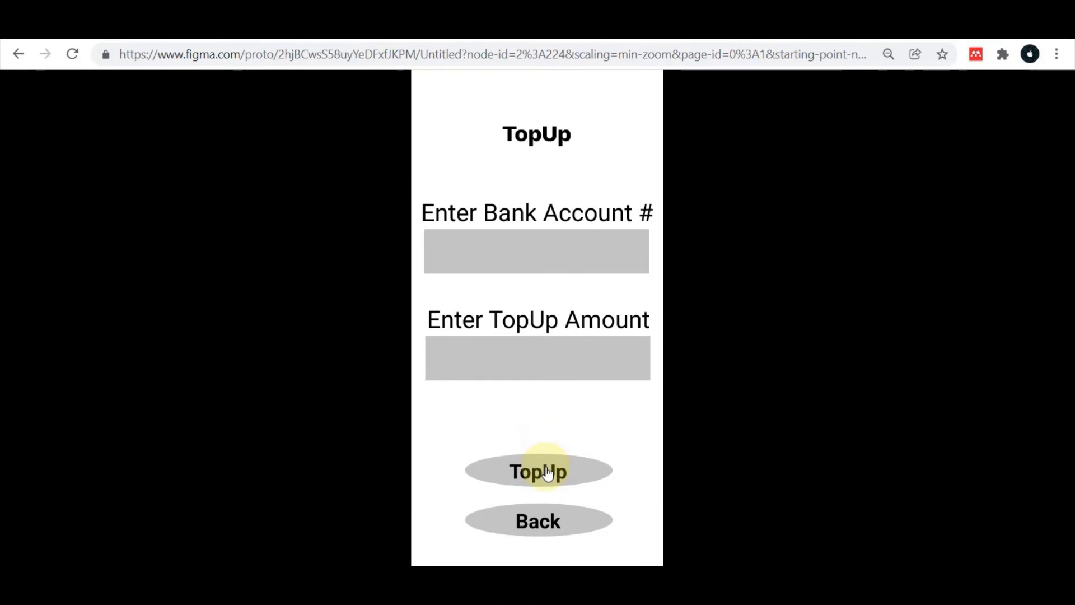
click(539, 521)
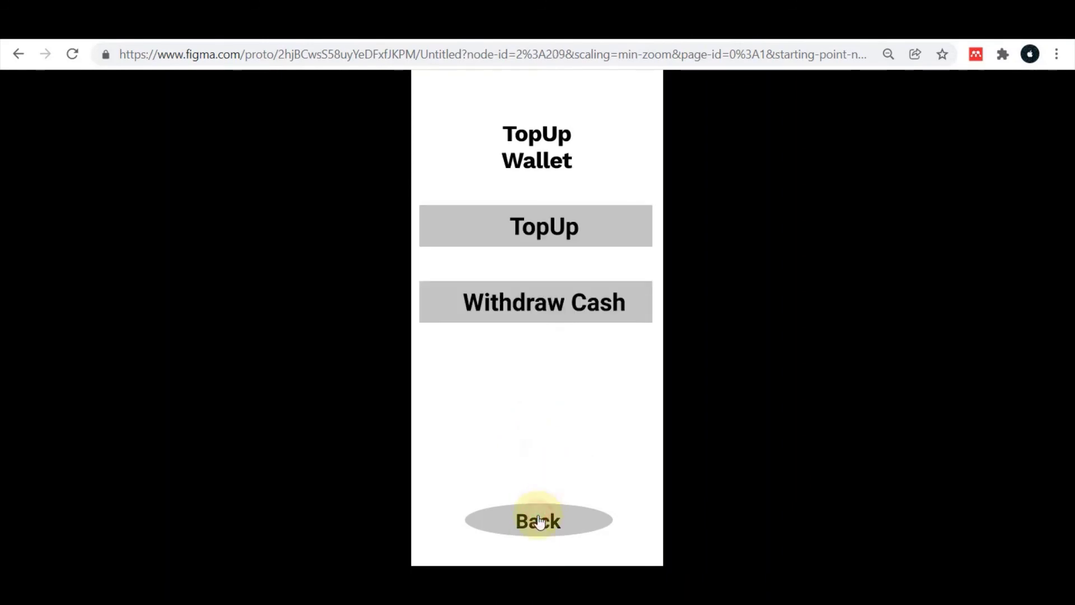
Test Withdraw Cash and its Back buttons, ending on the I am a screen
click(570, 309)
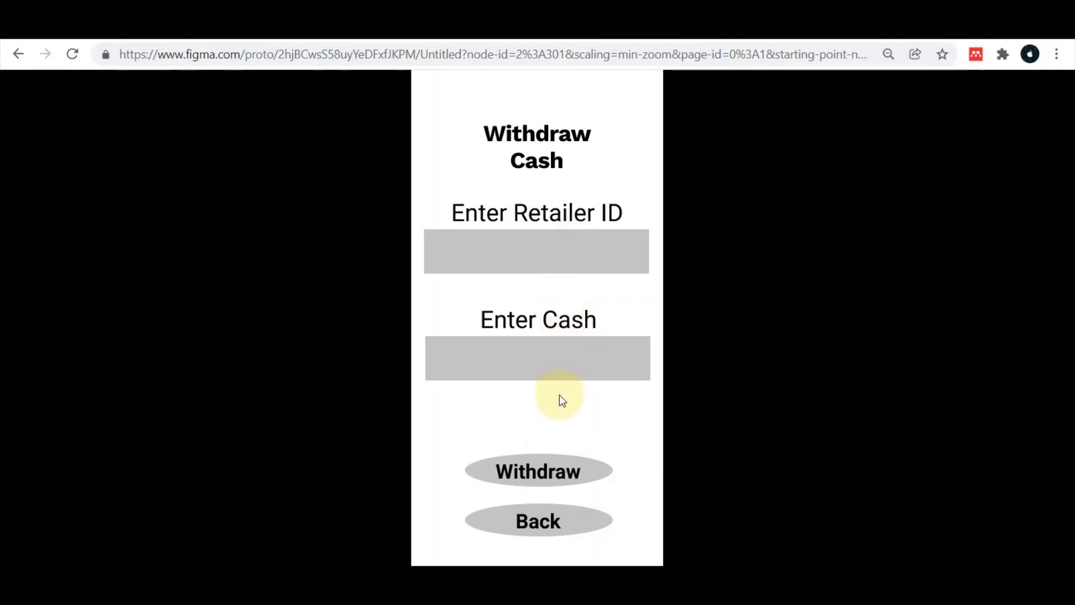
click(563, 529)
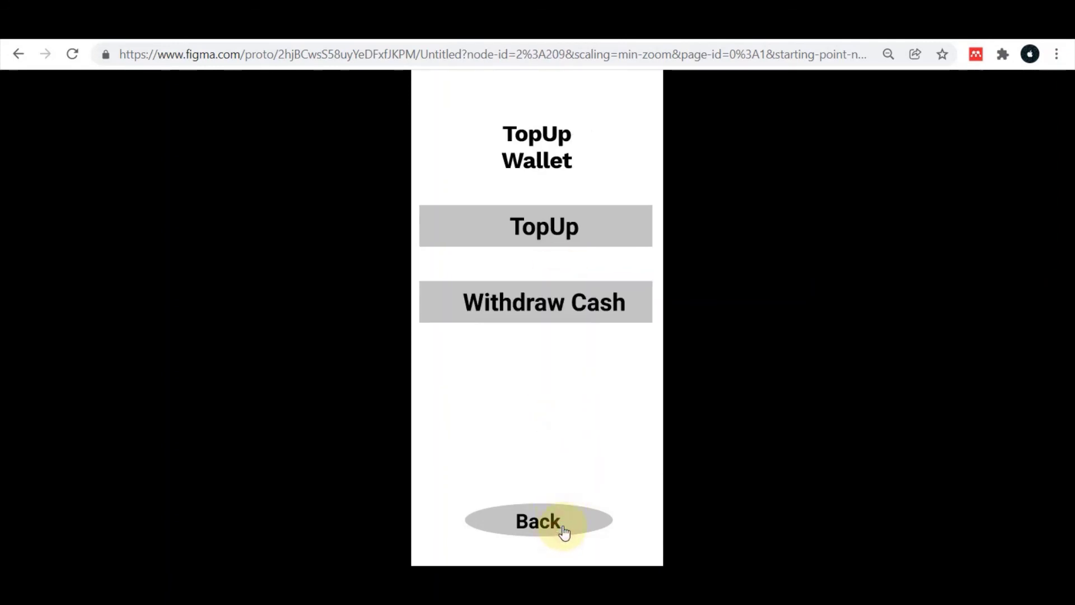
click(562, 528)
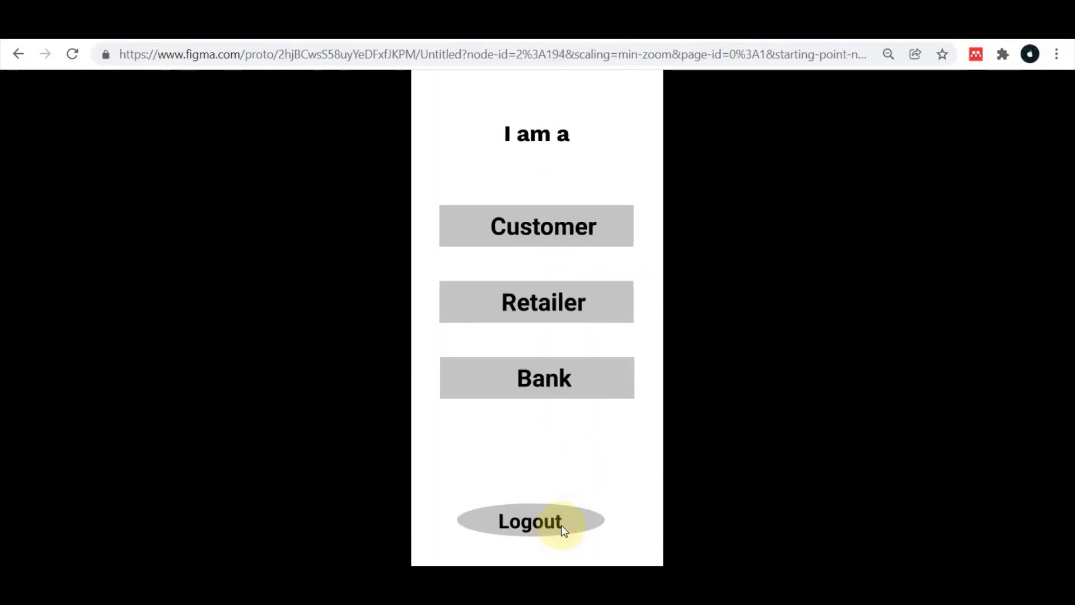